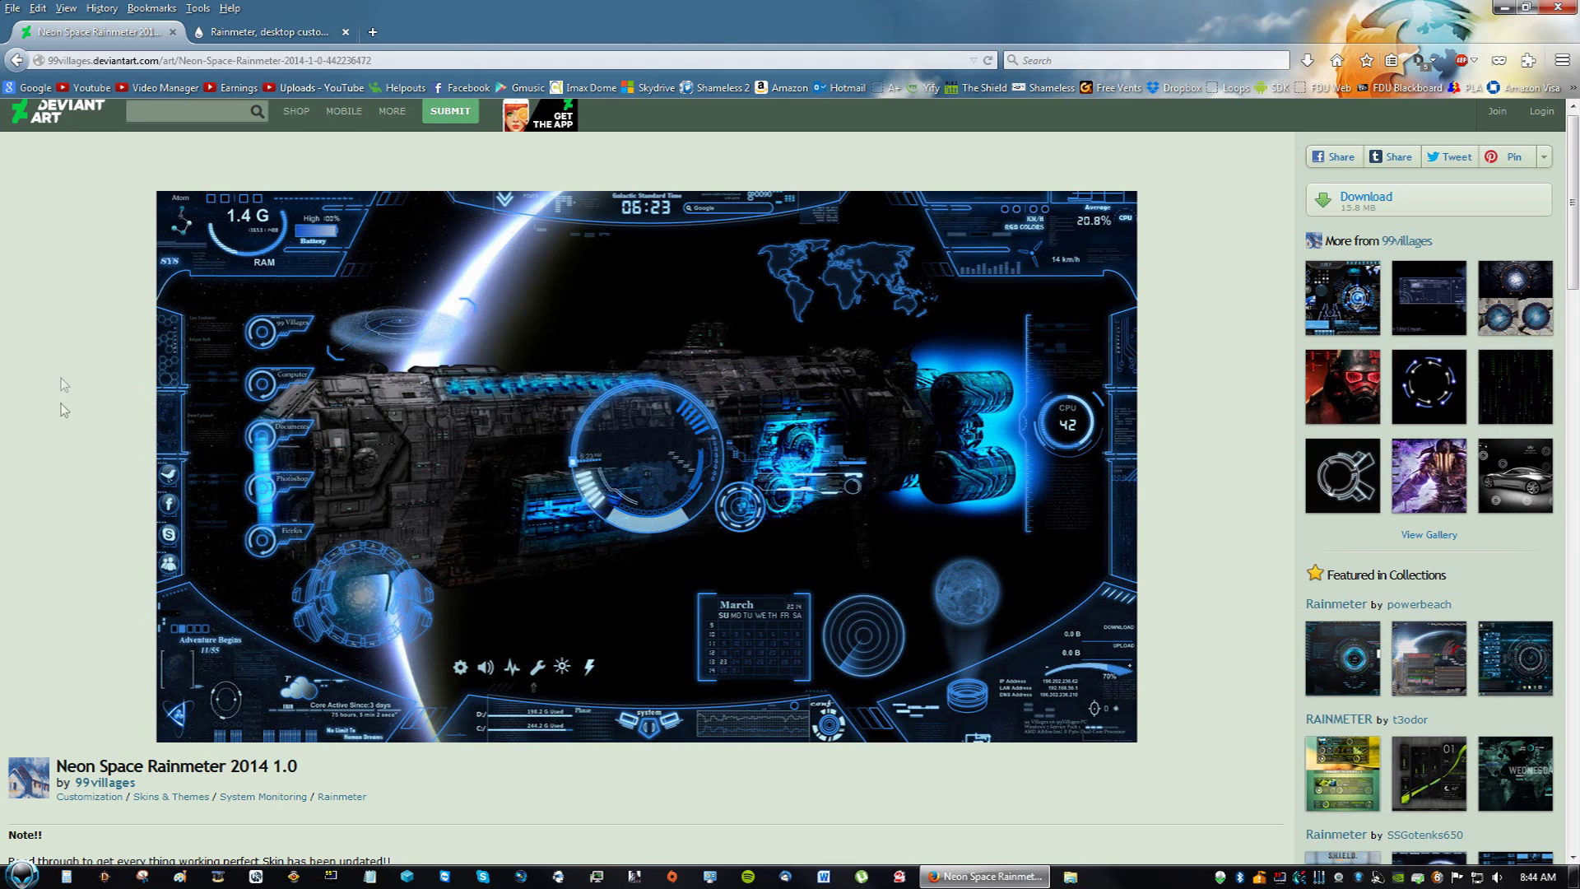
Step: Download the Rainmeter 3.2 beta installer from rainmeter.net and save the file
{"action": "left_click", "coordinate": [303, 33]}
{"action": "left_click", "coordinate": [97, 31]}
{"action": "left_click", "coordinate": [256, 33]}
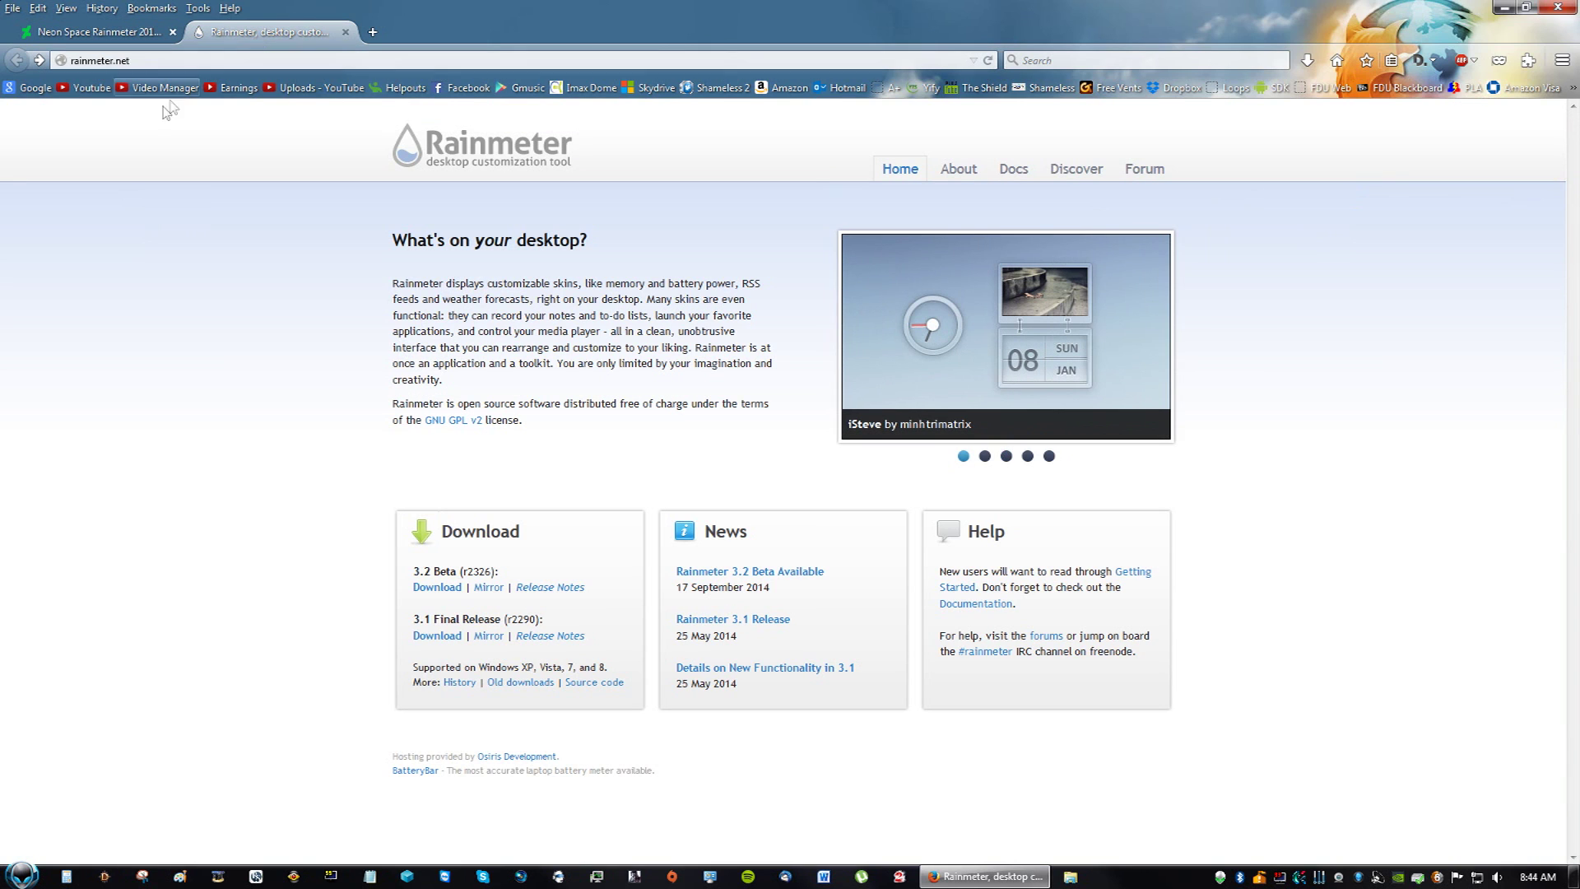
{"action": "left_click", "coordinate": [437, 587]}
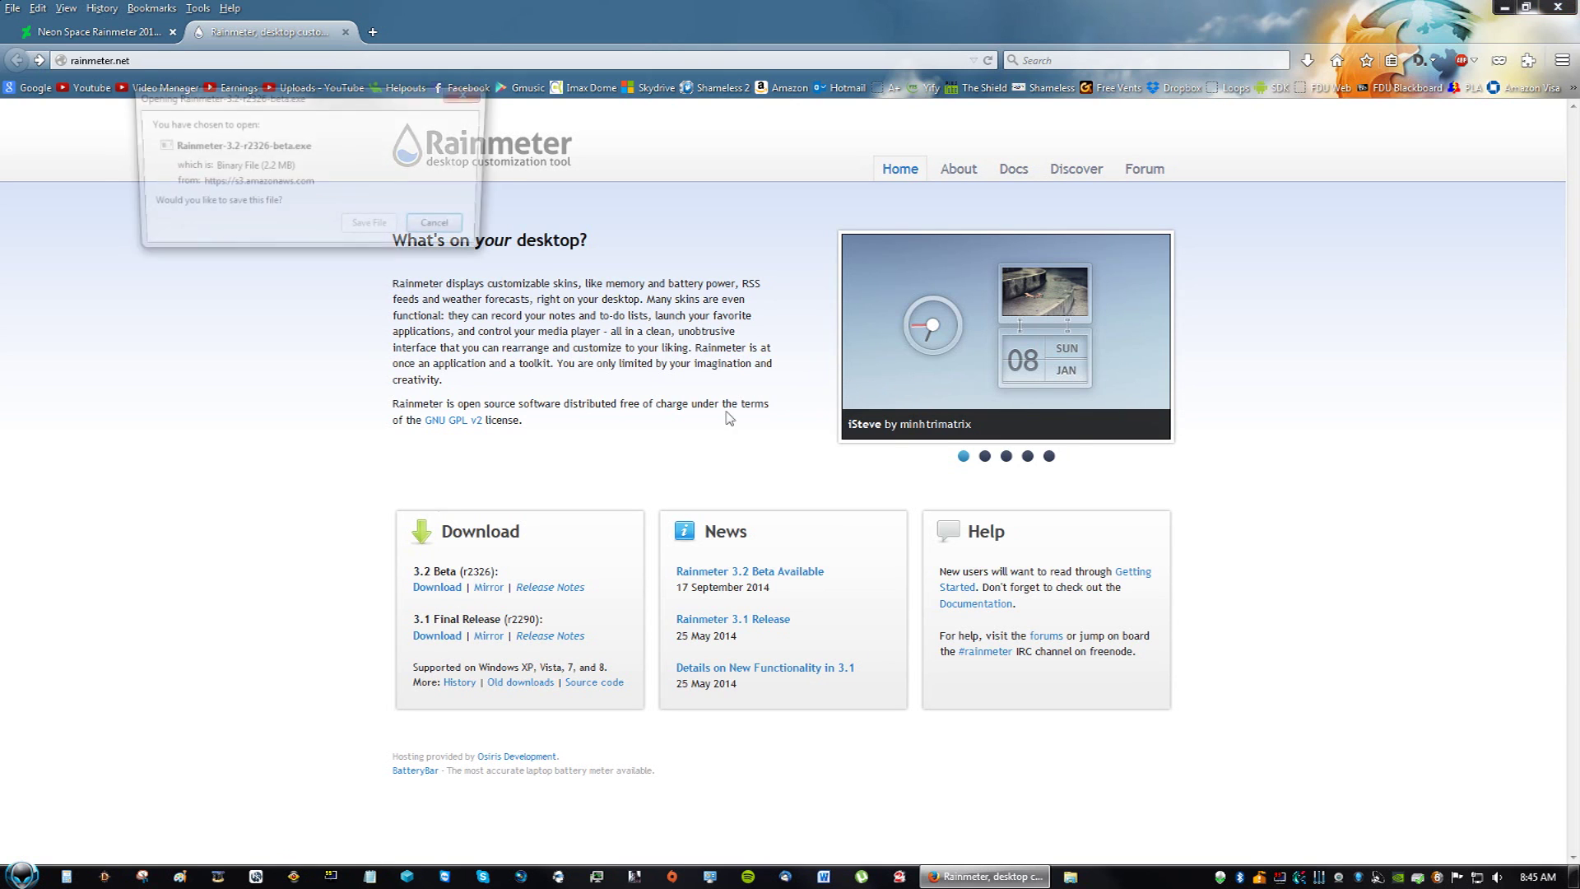
{"action": "left_click", "coordinate": [369, 223]}
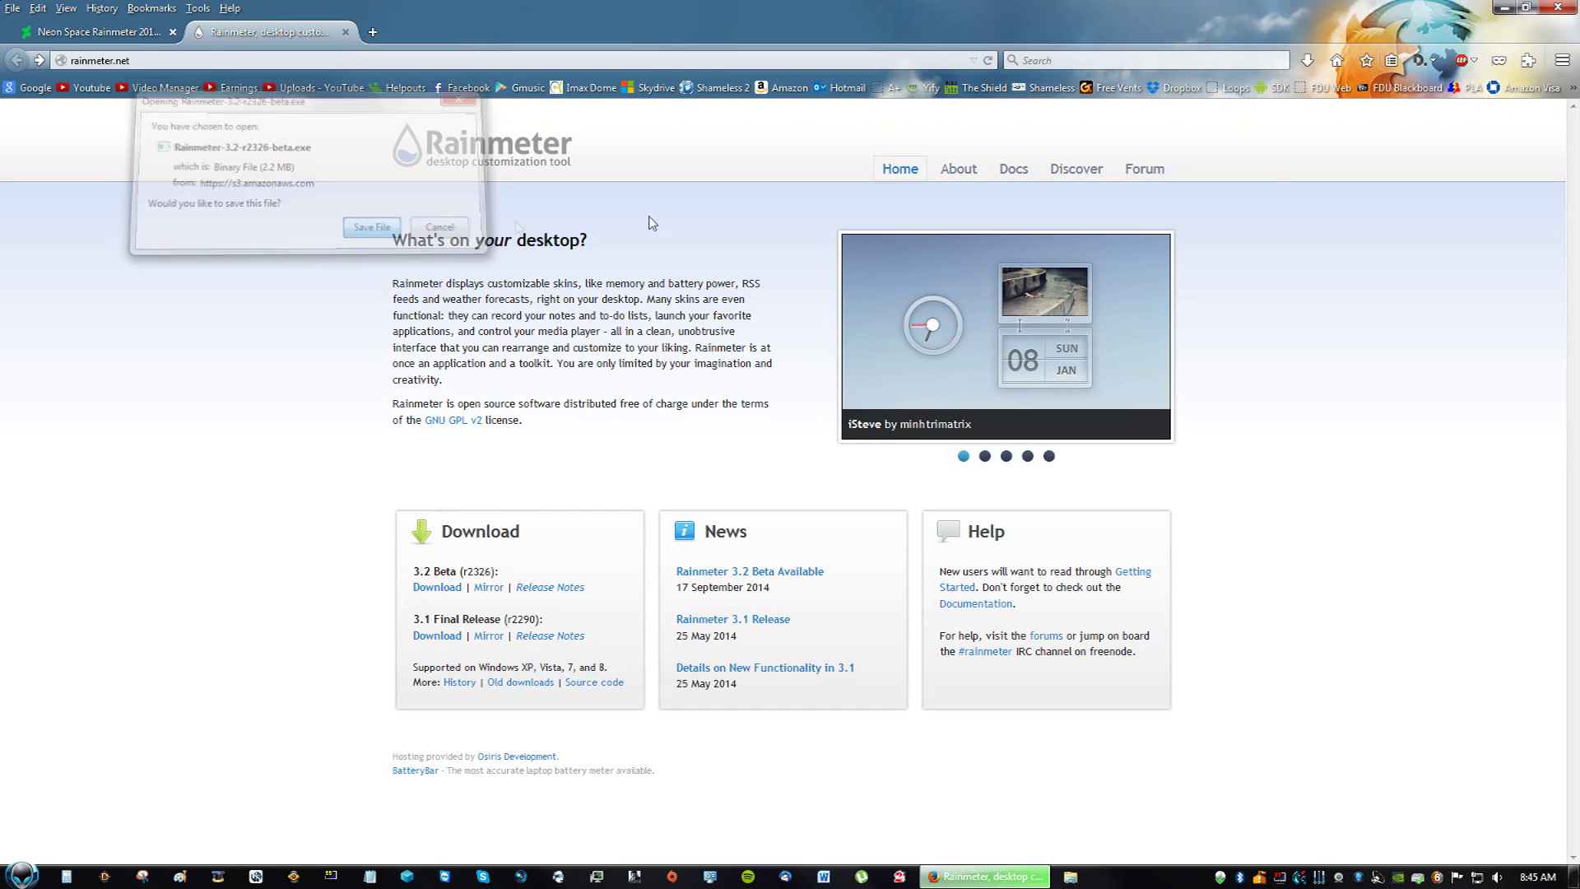
Step: Run the downloaded installer and install Rainmeter with the standard installation
{"action": "left_click", "coordinate": [1307, 60]}
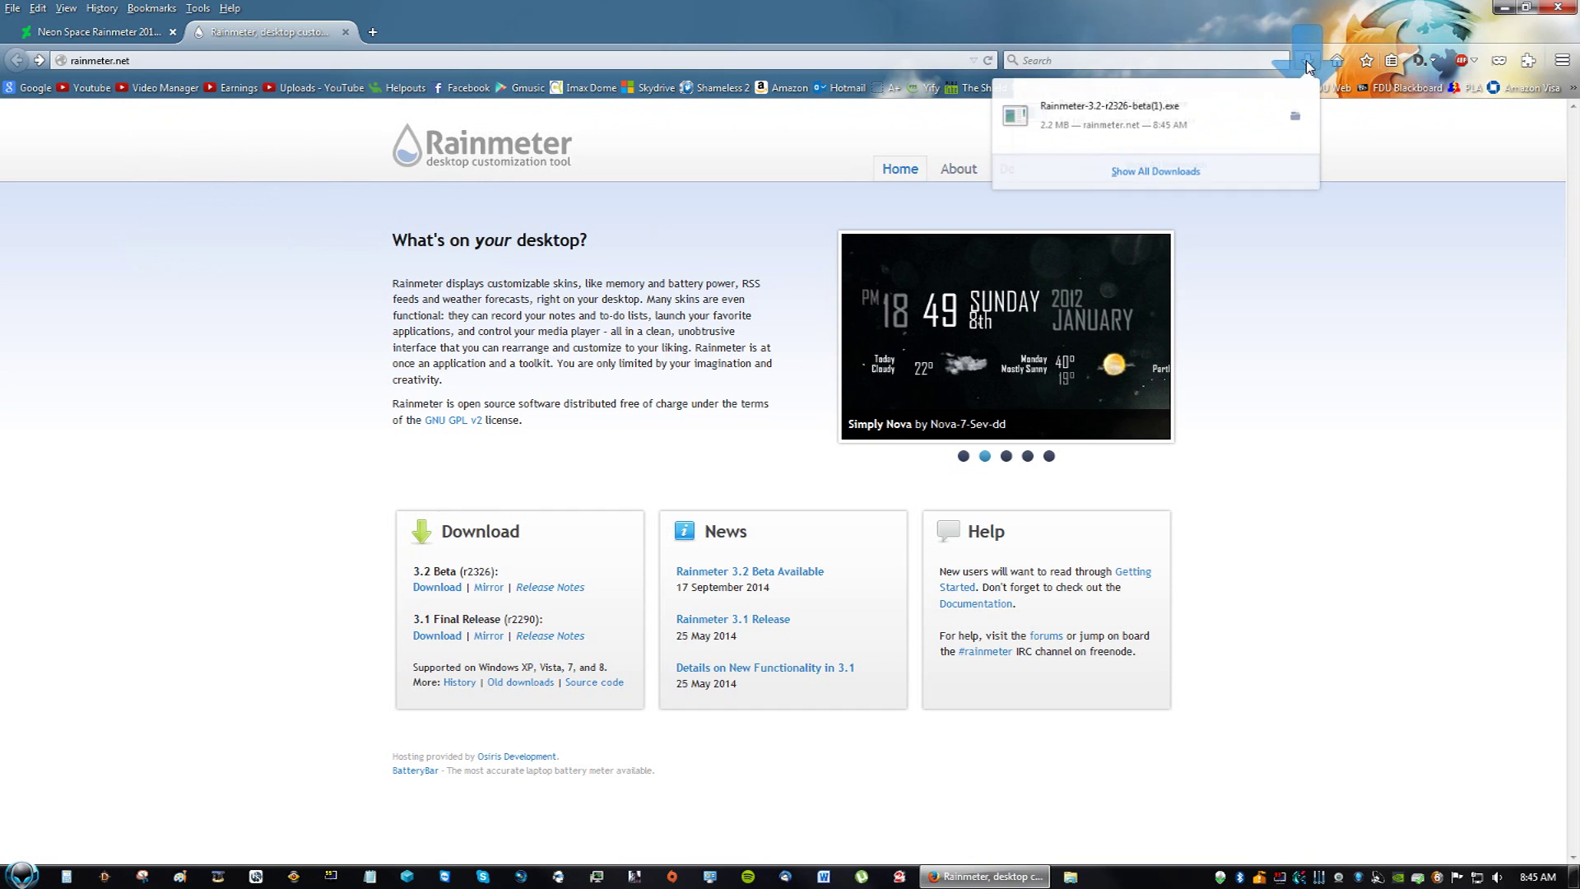
{"action": "left_click", "coordinate": [1152, 121]}
{"action": "left_click", "coordinate": [827, 454]}
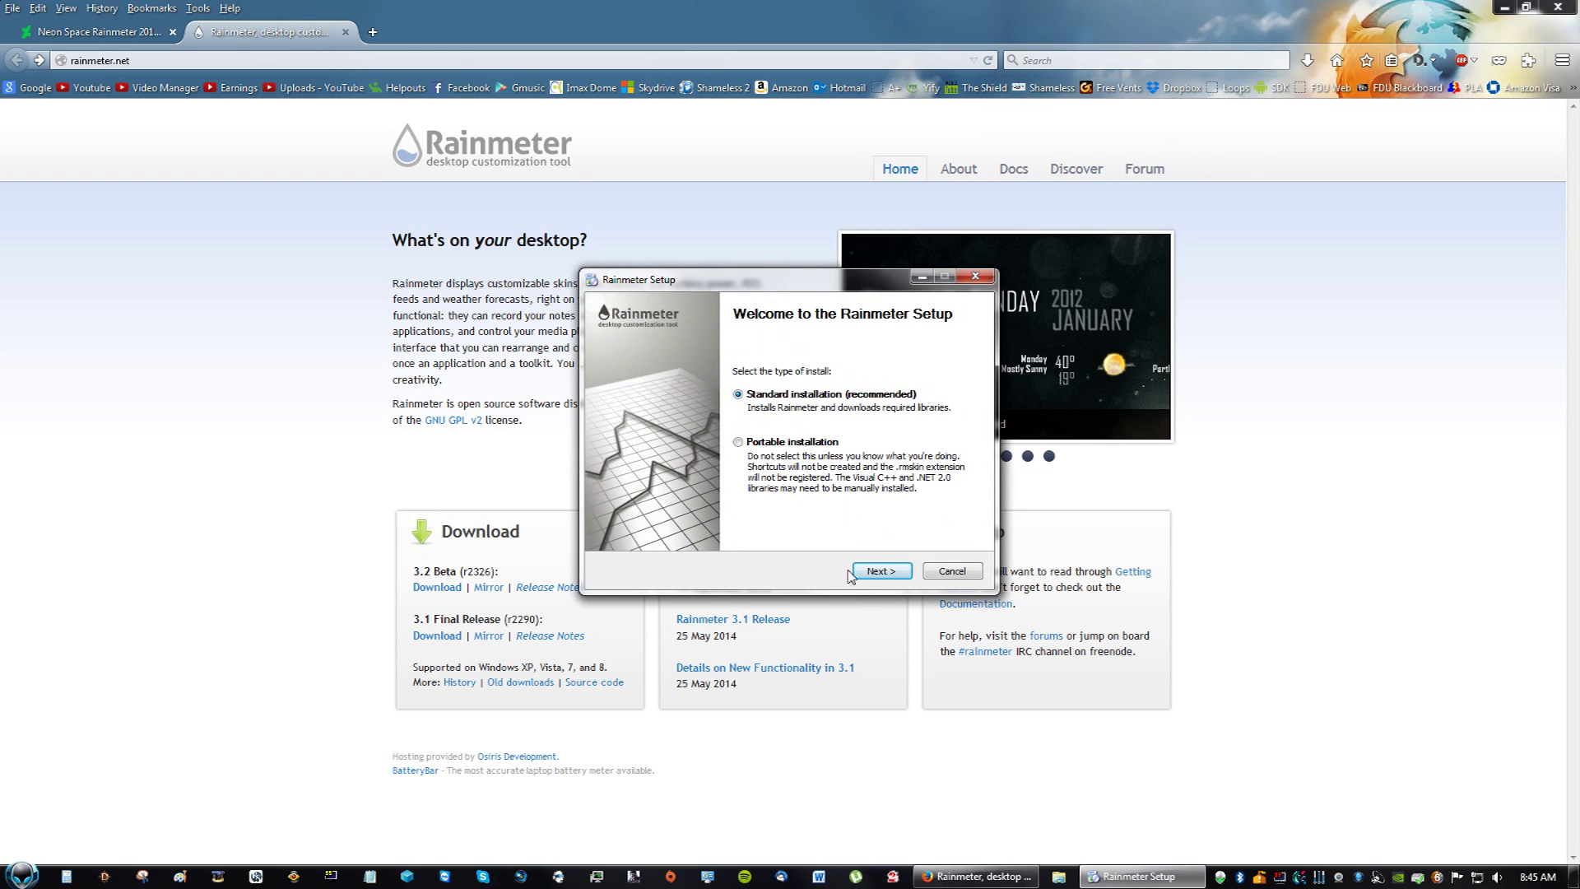
{"action": "left_click", "coordinate": [862, 574]}
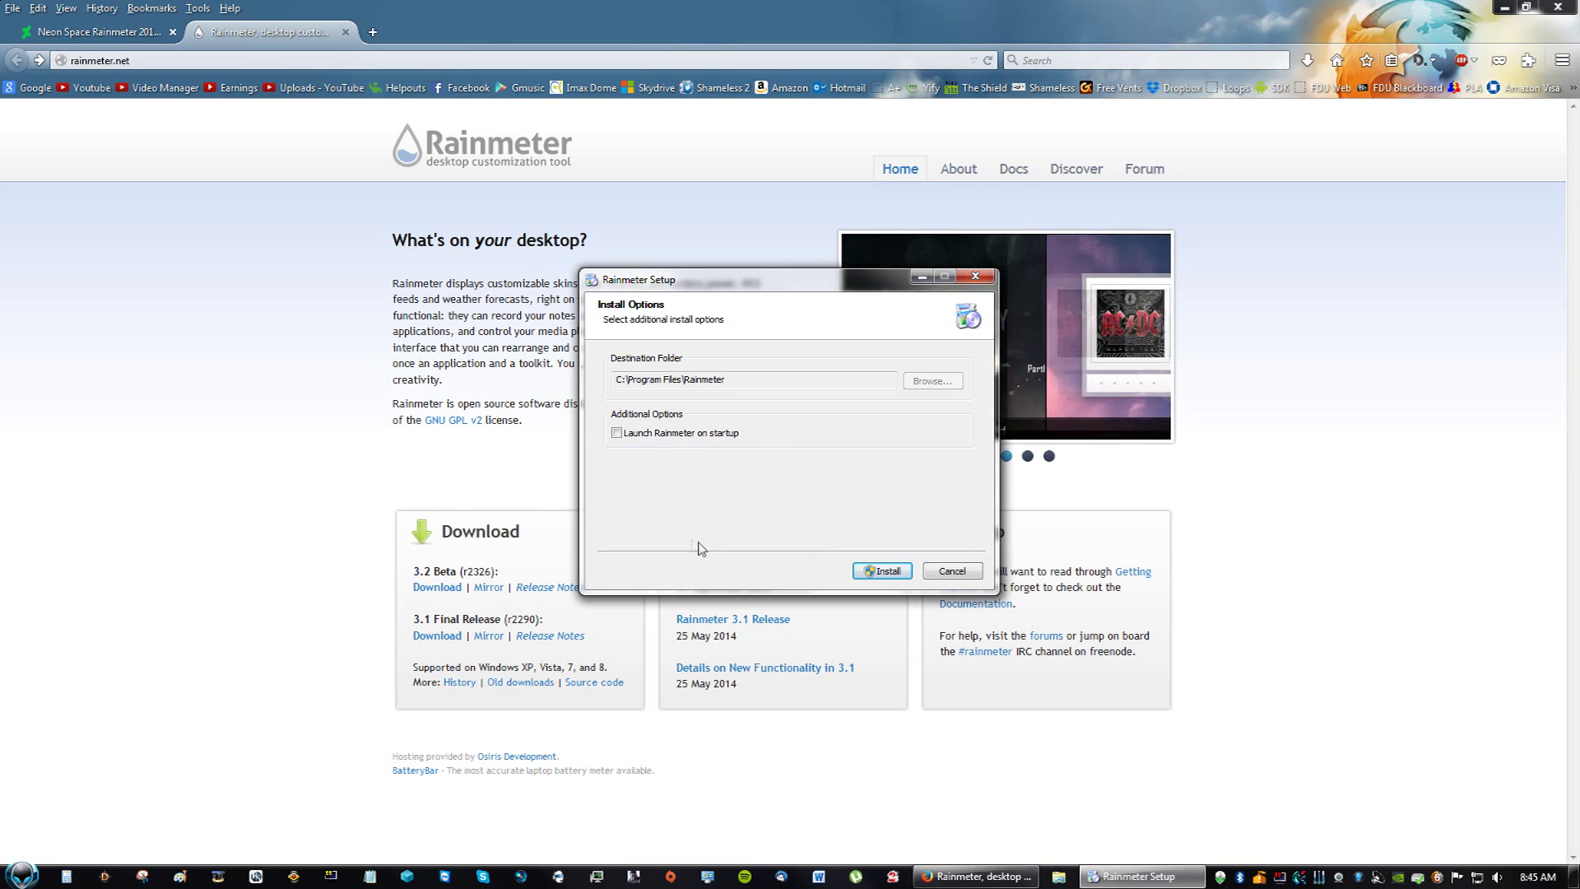
{"action": "left_click", "coordinate": [893, 570]}
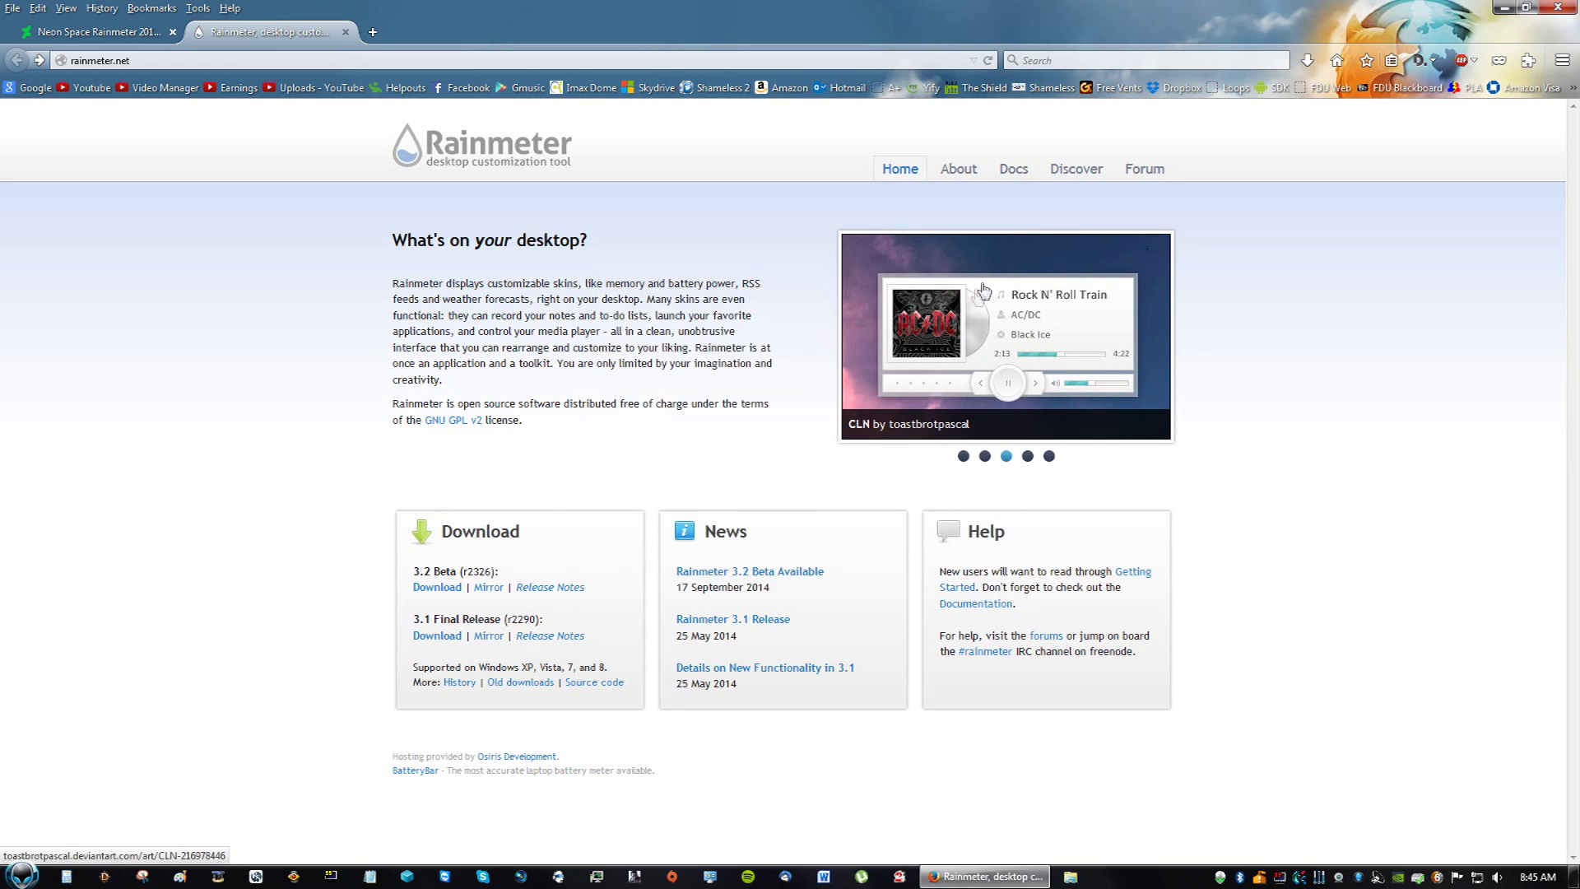
Step: Launch Rainmeter from its desktop icon, then bring Firefox back
{"action": "left_click", "coordinate": [984, 877]}
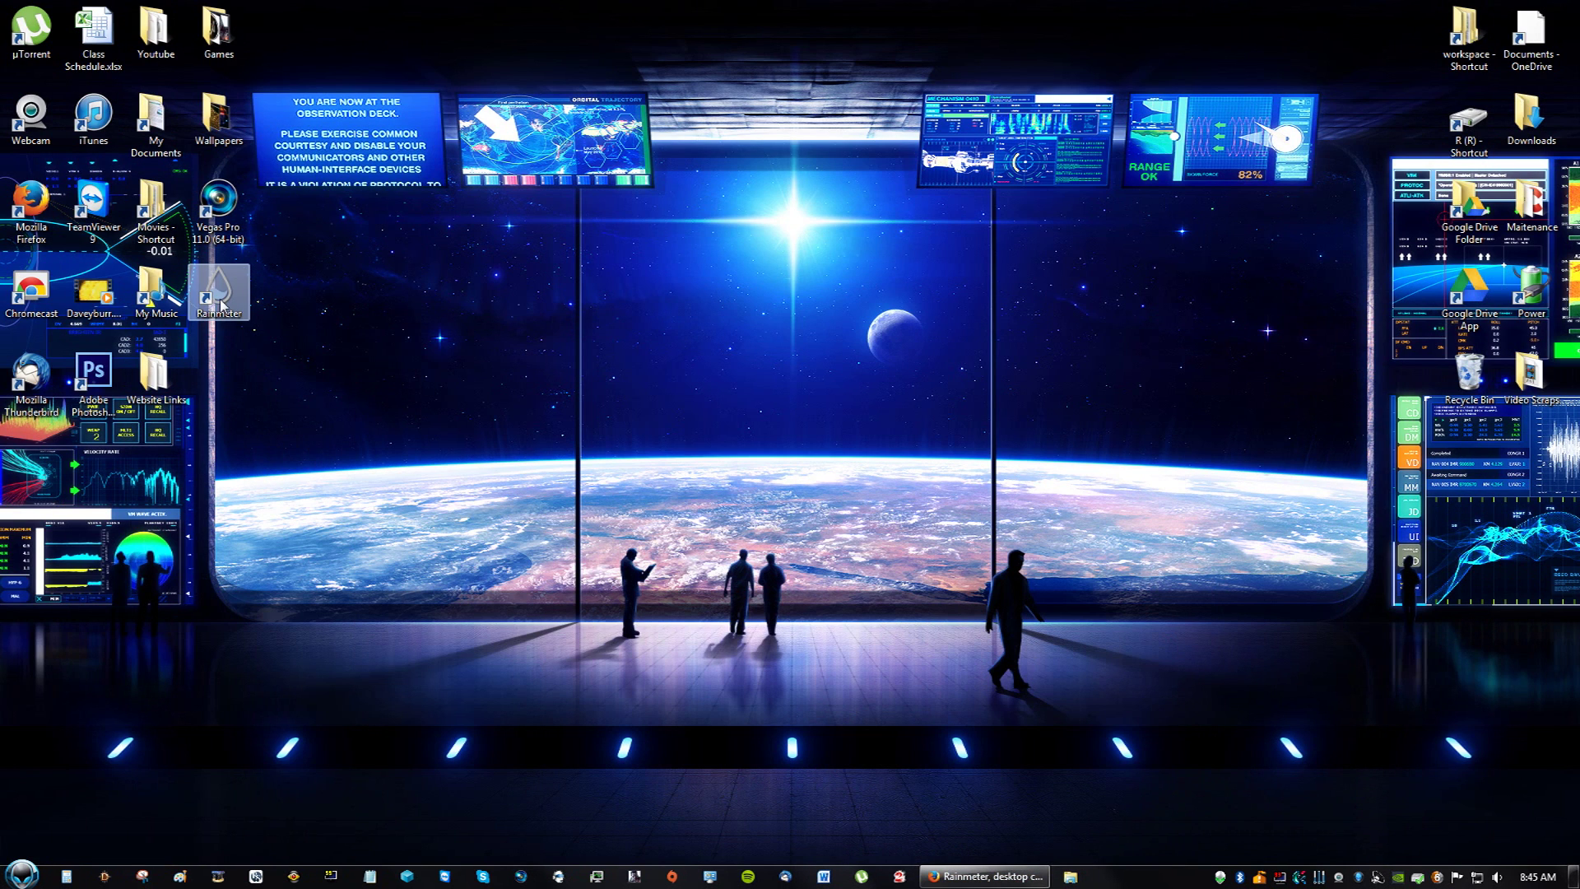
{"action": "double_click", "coordinate": [221, 306]}
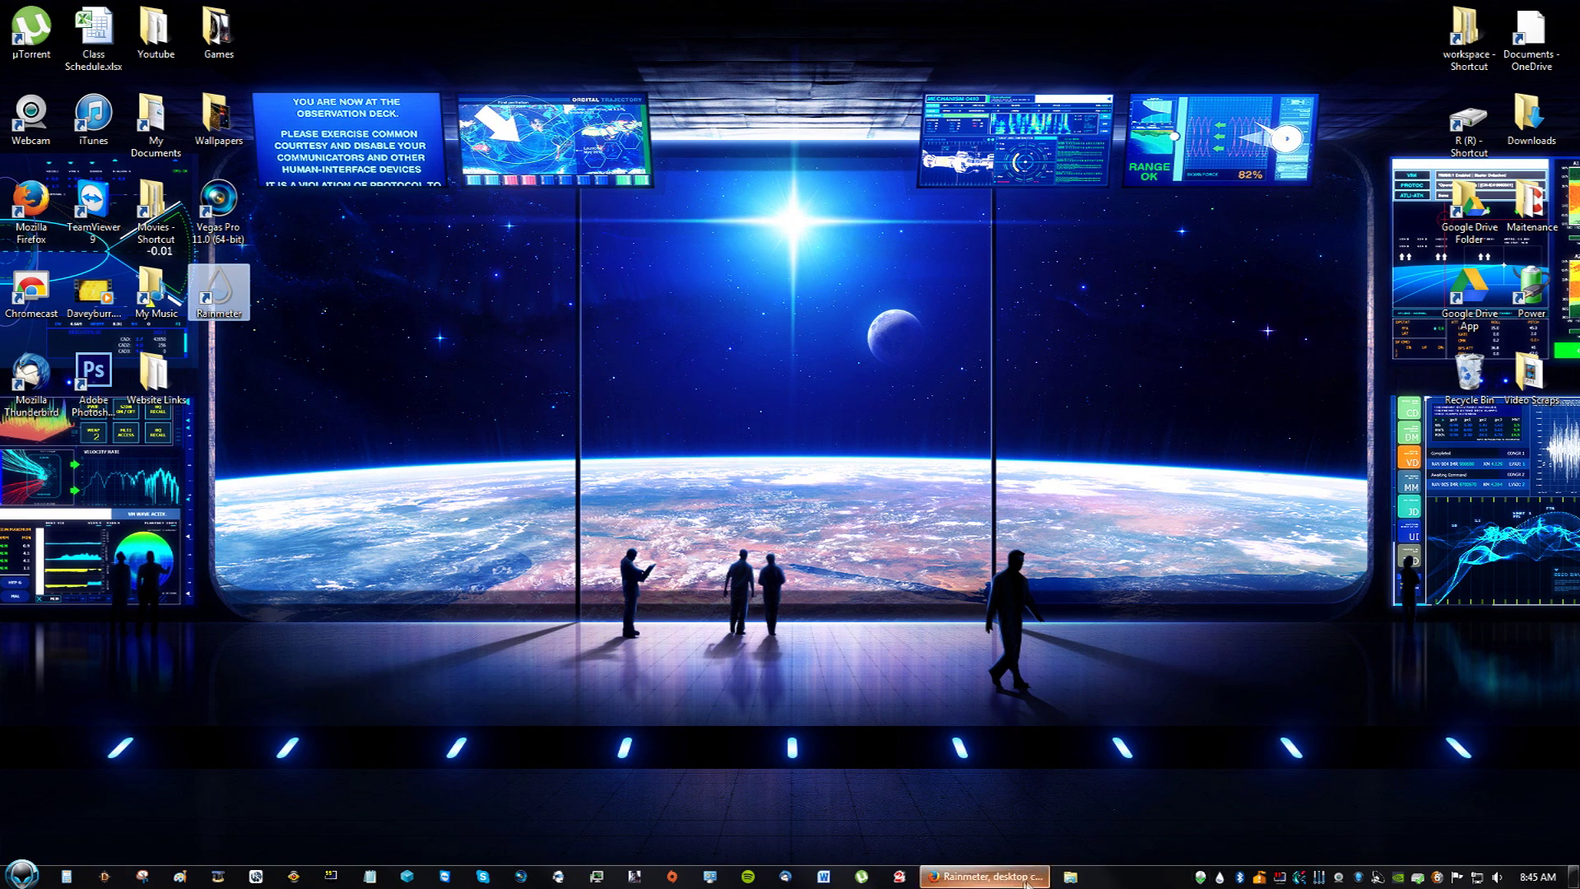
{"action": "left_click", "coordinate": [983, 877]}
Step: Save the 15.8 MB Neon Space .rmskin from DeviantArt and open it from Downloads
{"action": "left_click", "coordinate": [69, 31]}
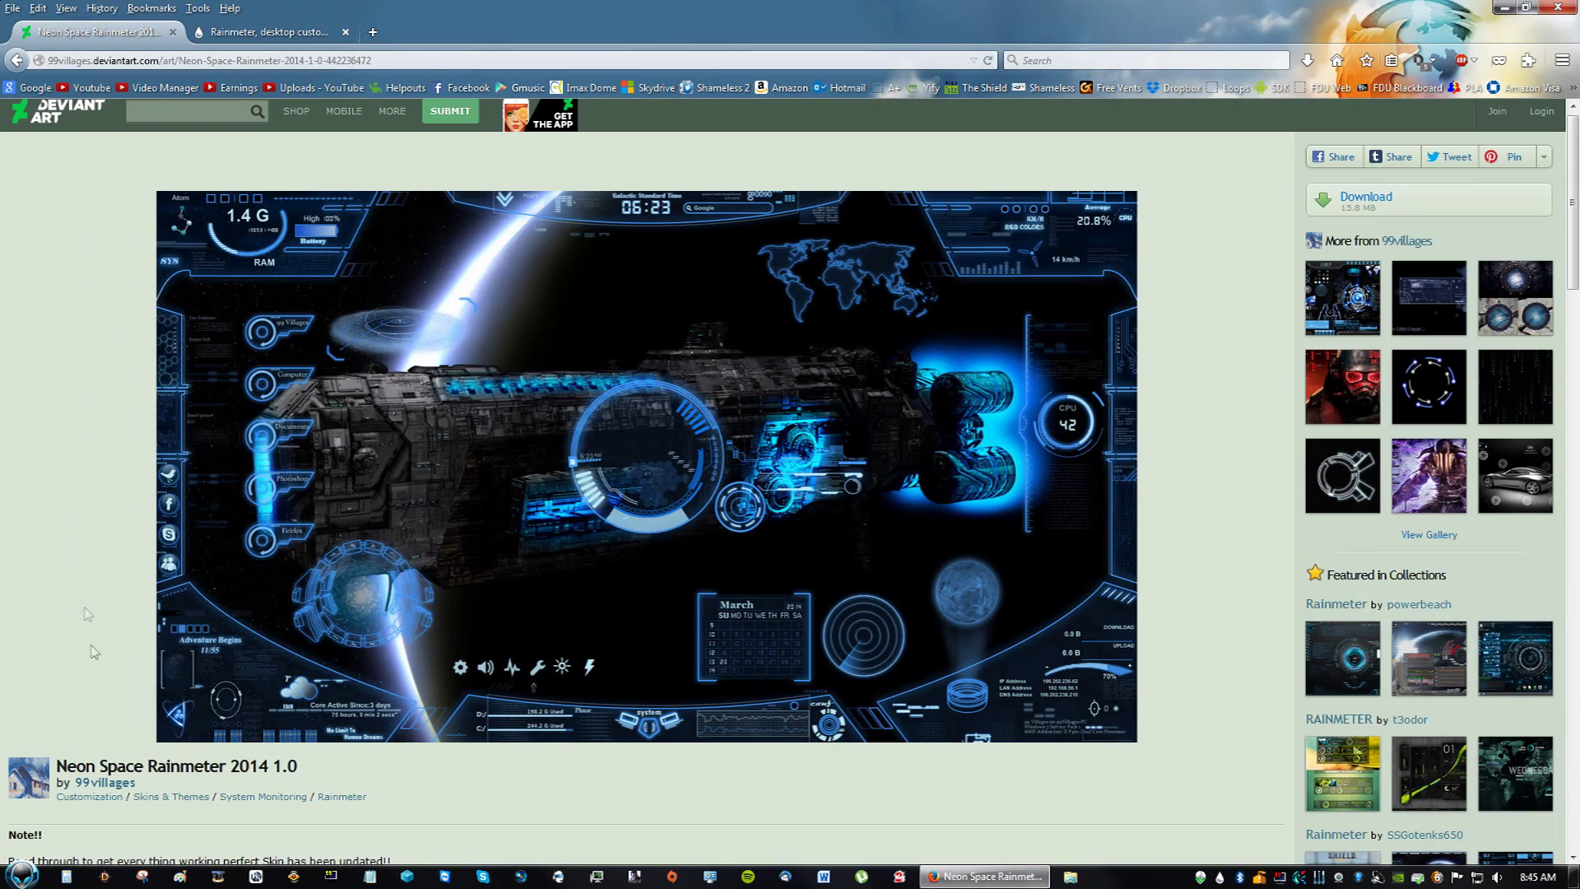
{"action": "scroll", "coordinate": [99, 695], "scroll_direction": "down", "scroll_amount": 1}
{"action": "scroll", "coordinate": [95, 588], "scroll_direction": "up", "scroll_amount": 1}
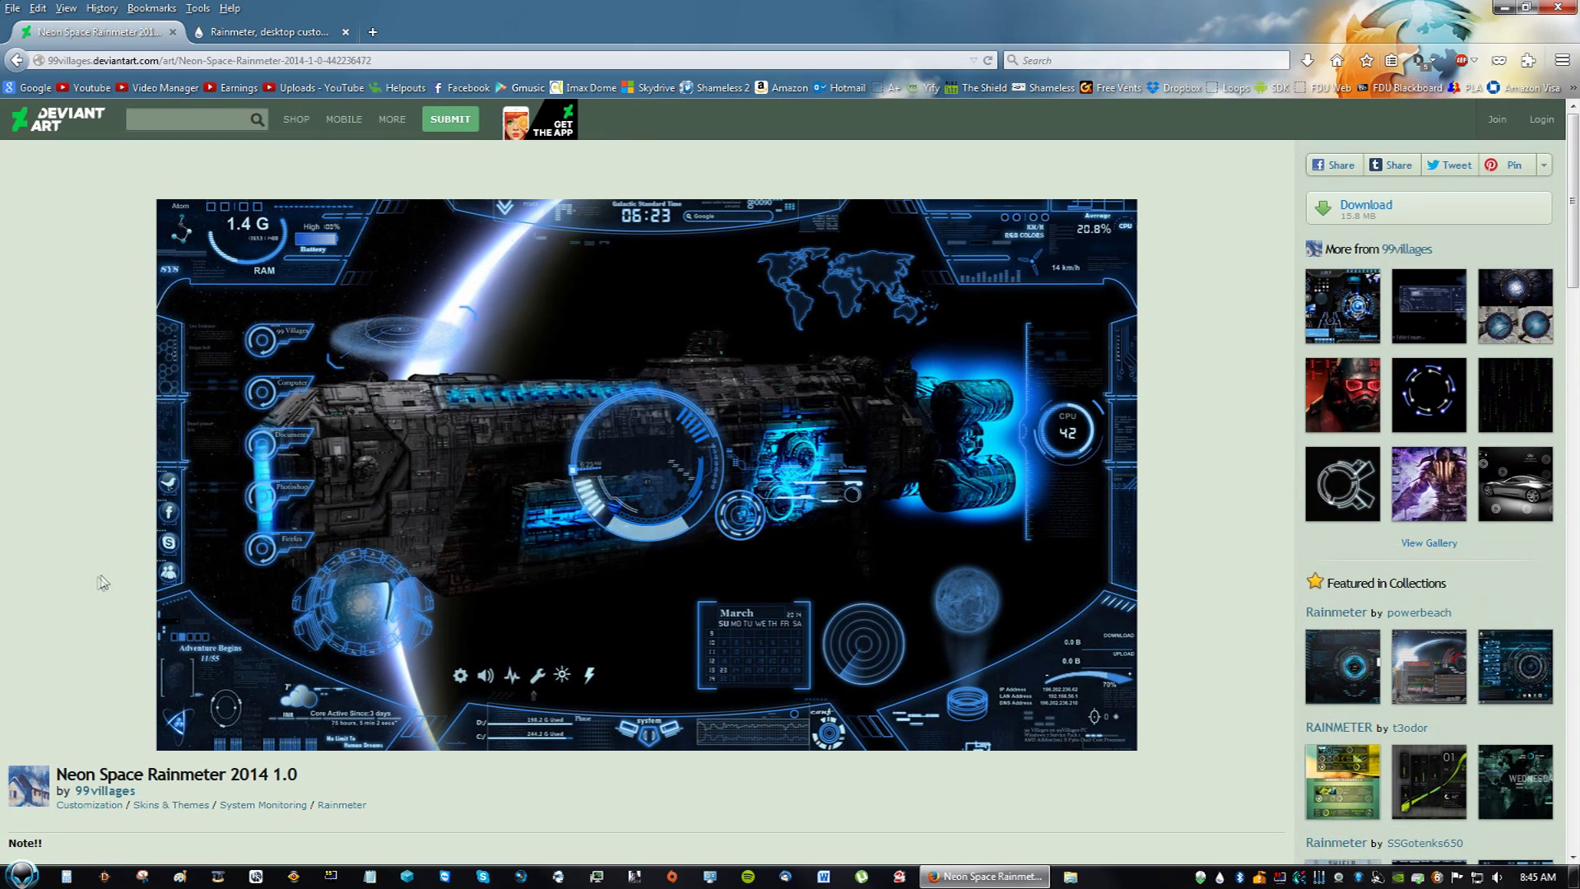
{"action": "left_click", "coordinate": [1365, 210]}
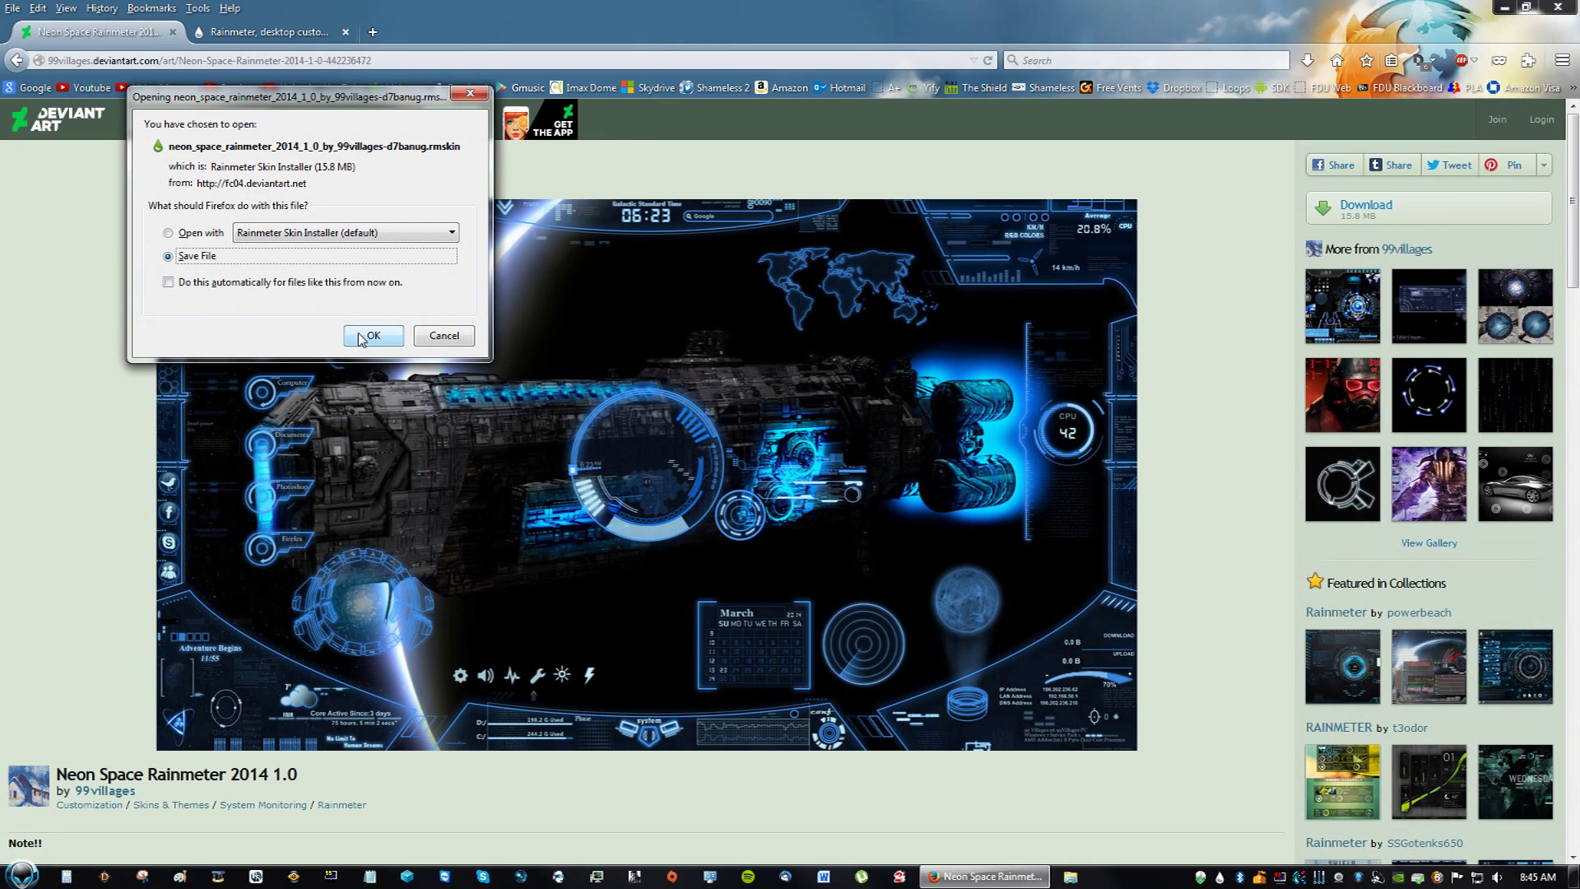
{"action": "left_click", "coordinate": [368, 336]}
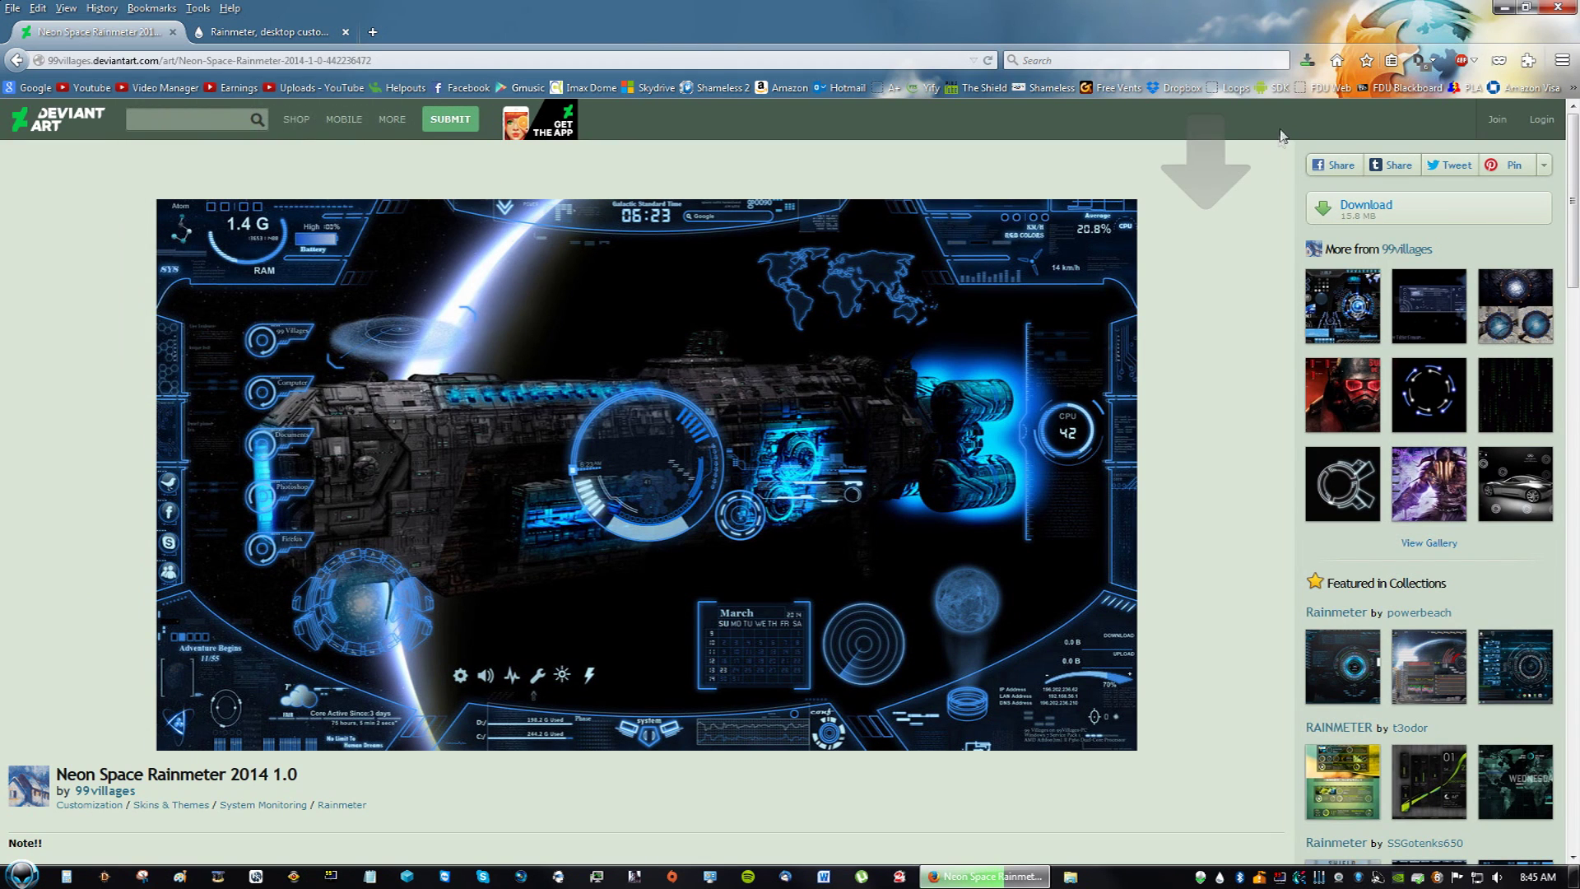
{"action": "left_click", "coordinate": [1307, 60]}
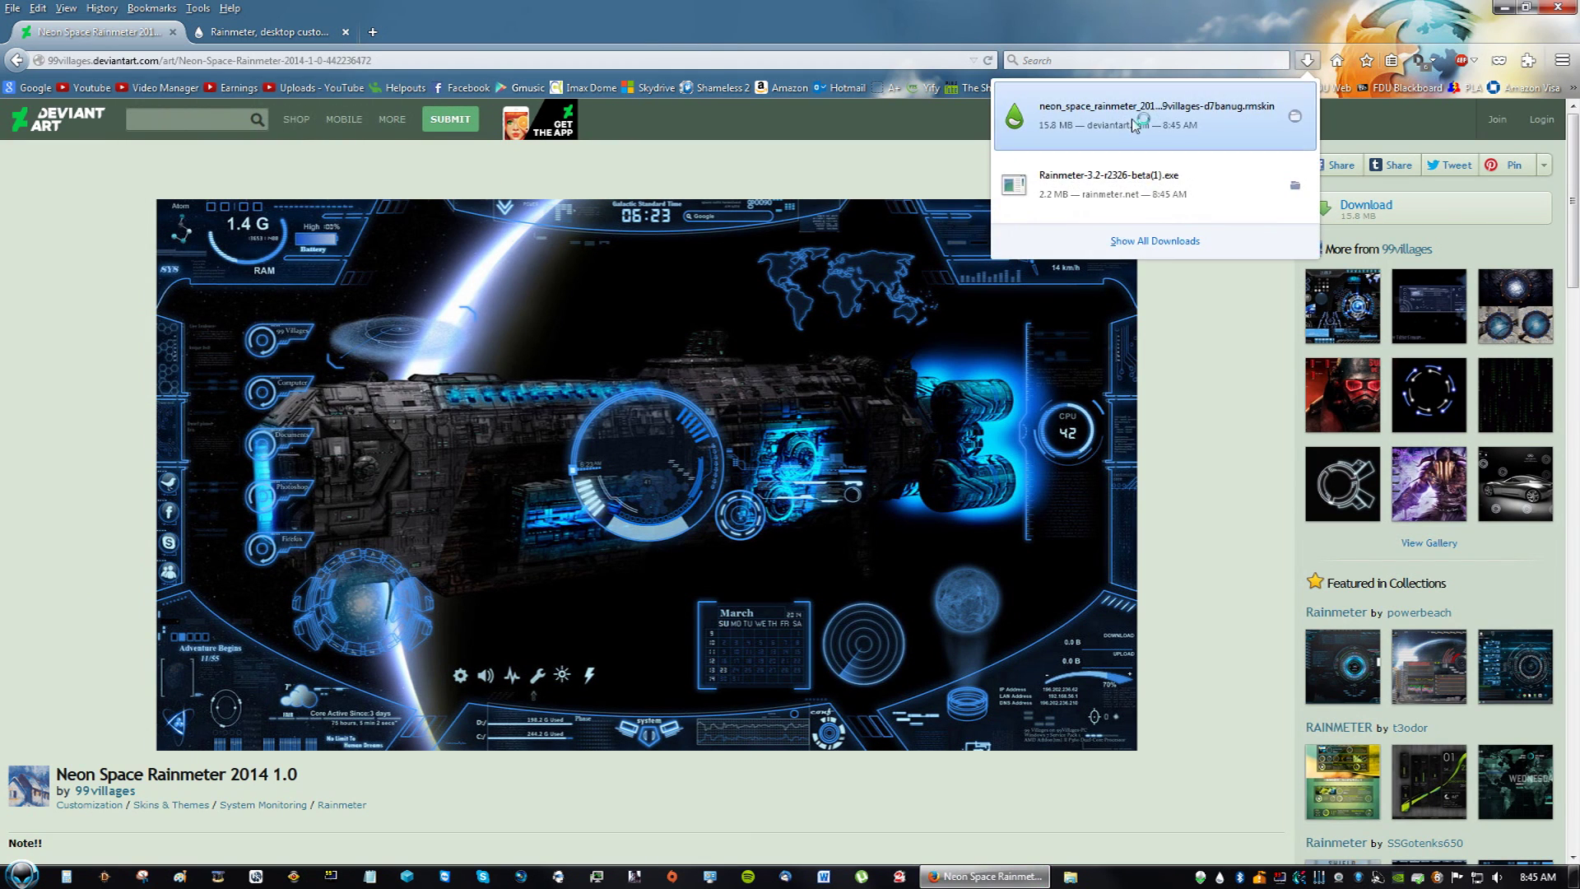
{"action": "left_click", "coordinate": [1135, 125]}
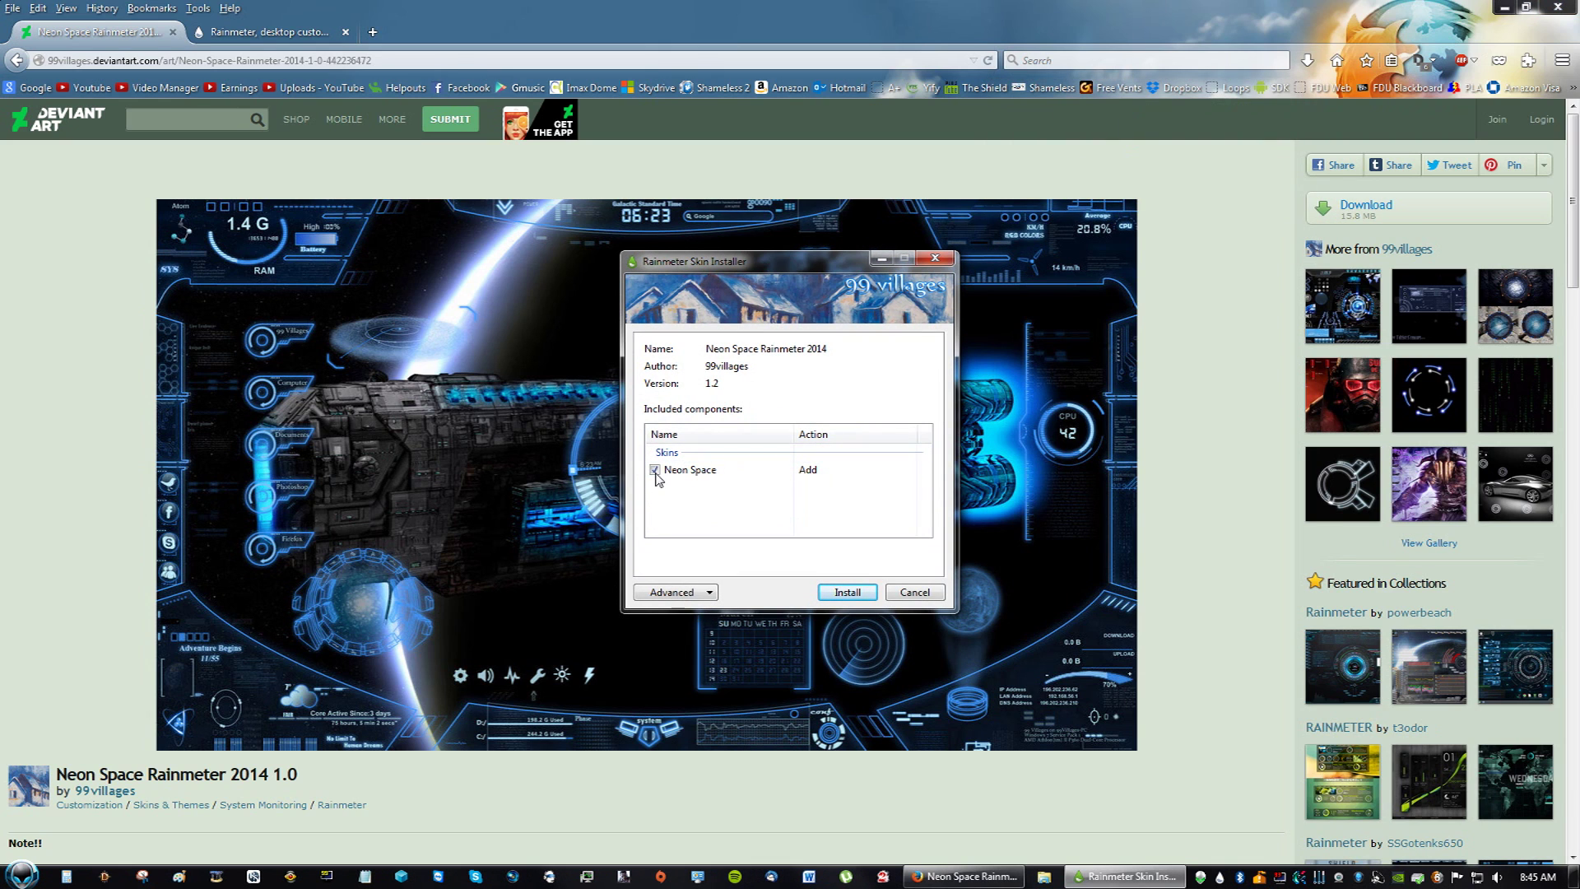
Step: Install the checked Neon Space skin, then bring up Rainmeter's tray menu
{"action": "left_click", "coordinate": [849, 593]}
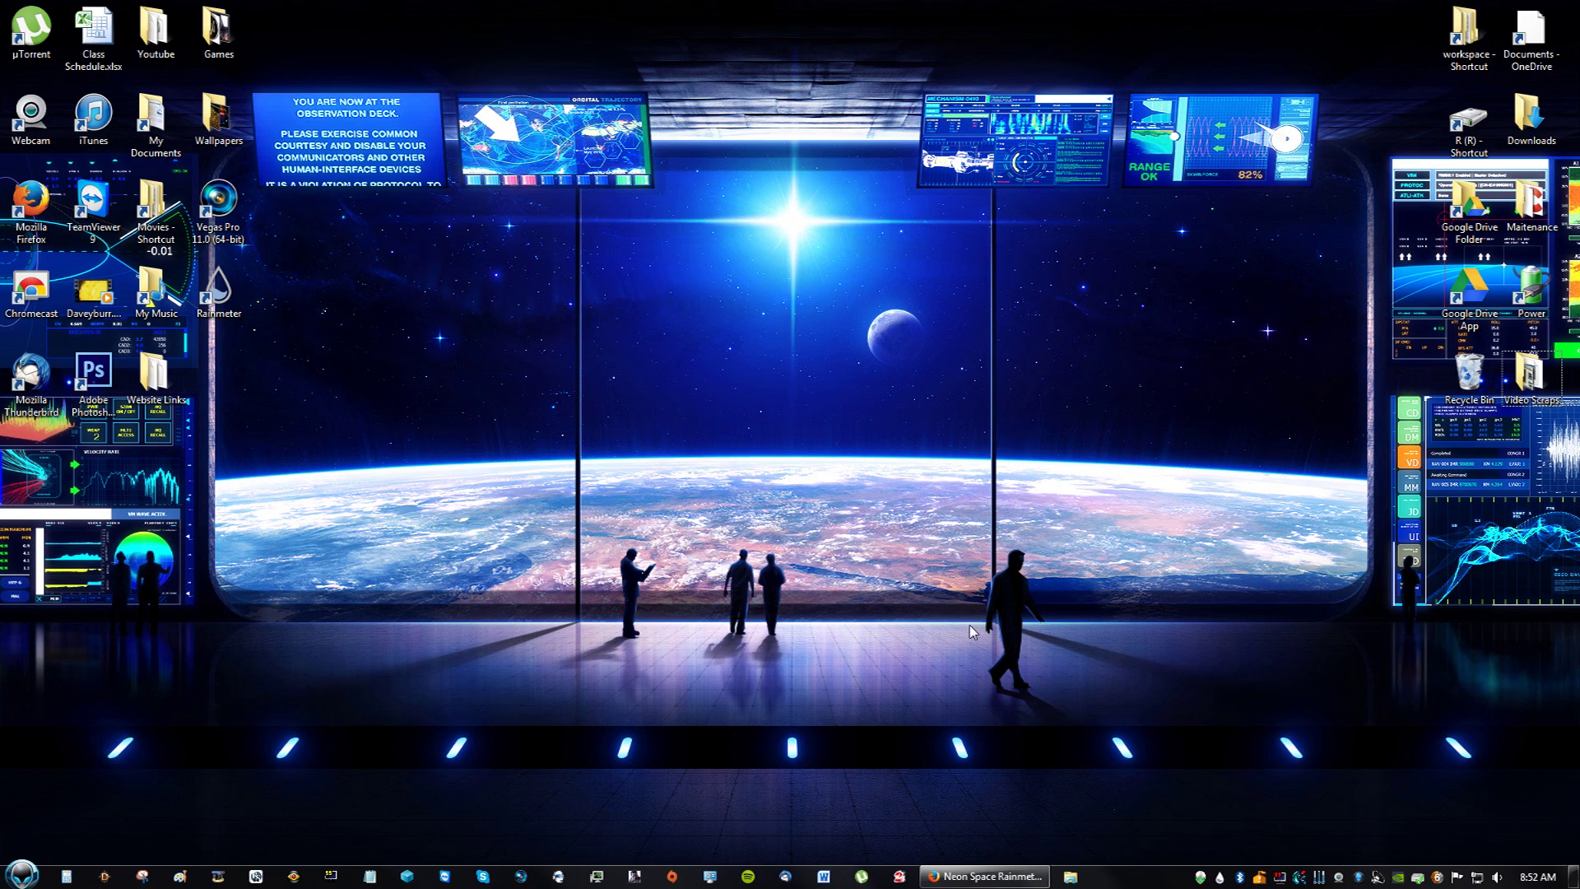
{"action": "right_click", "coordinate": [1220, 879]}
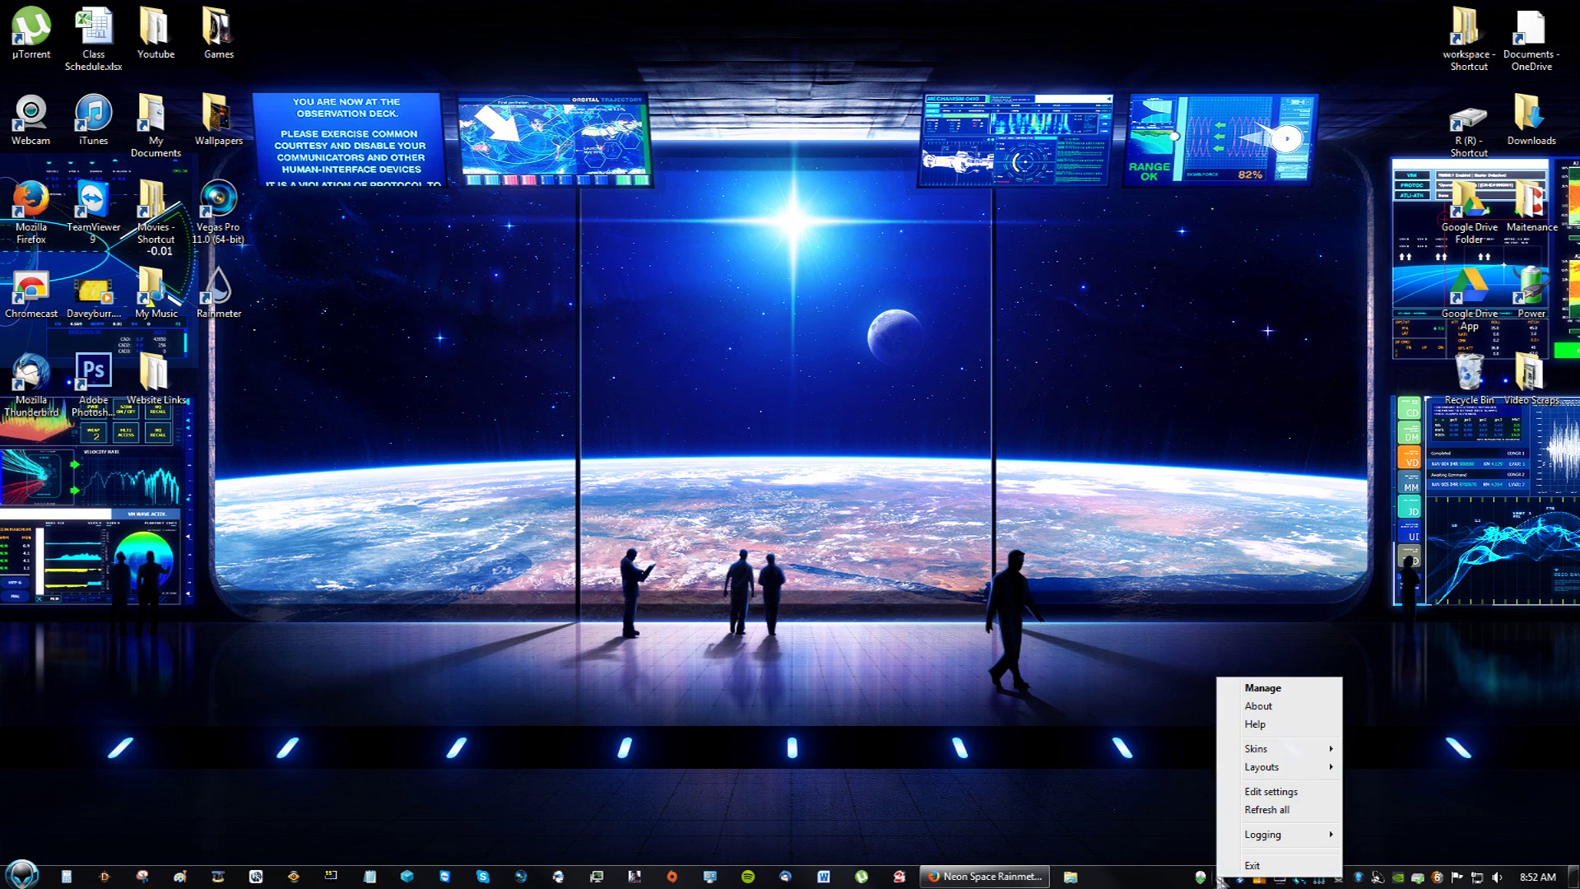
Step: In Manage Rainmeter, compare Large, Medium and Small Bottom.ini under Neon Space > Bottom
{"action": "left_click", "coordinate": [1264, 688]}
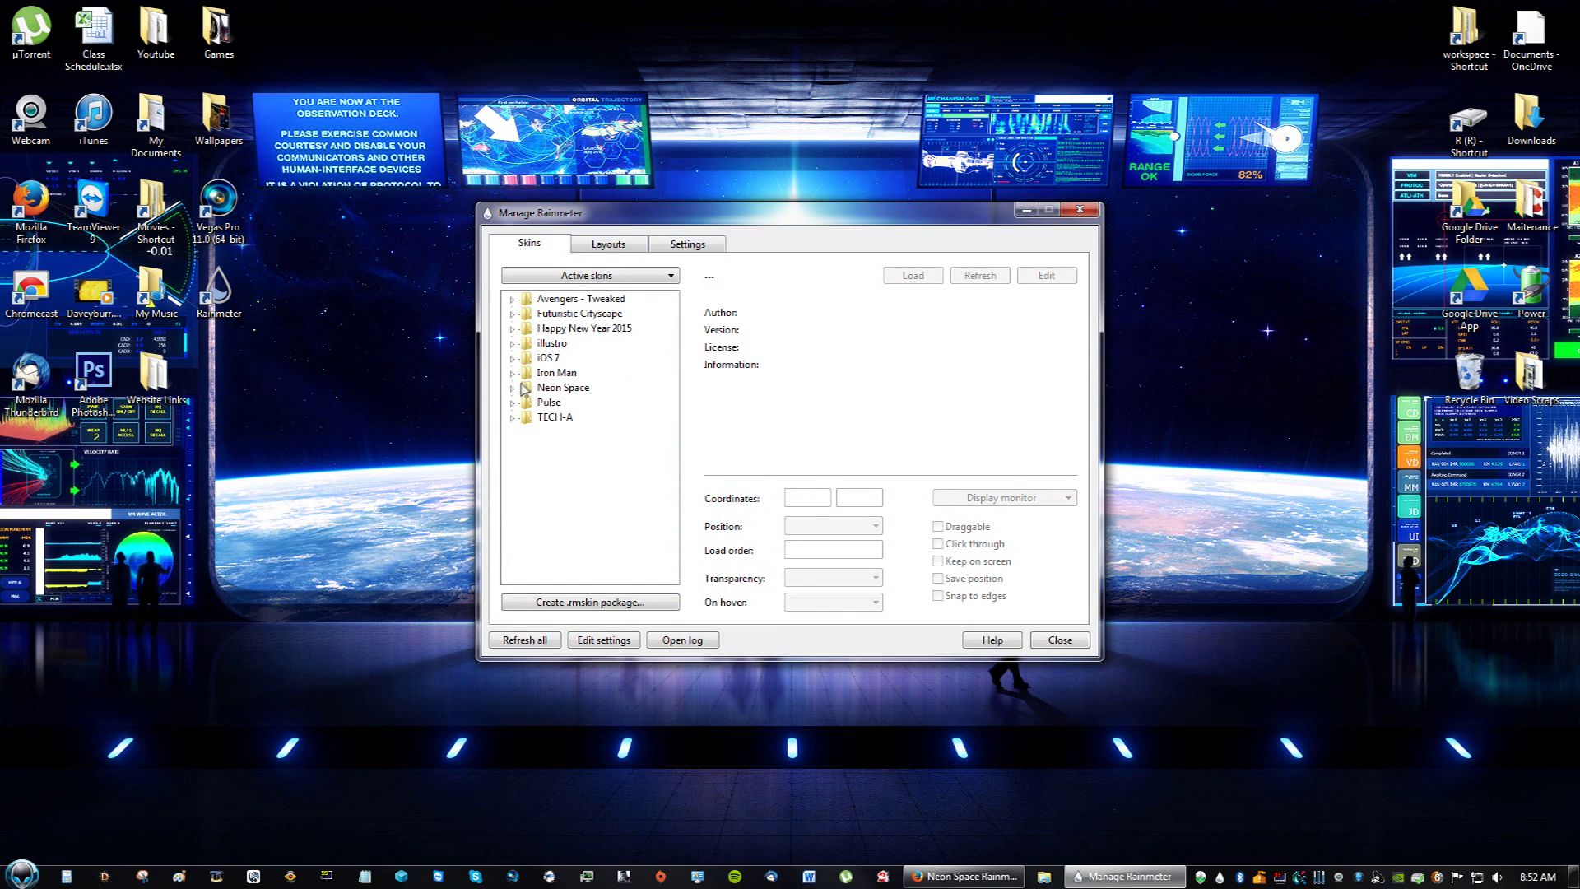
{"action": "left_click", "coordinate": [512, 389]}
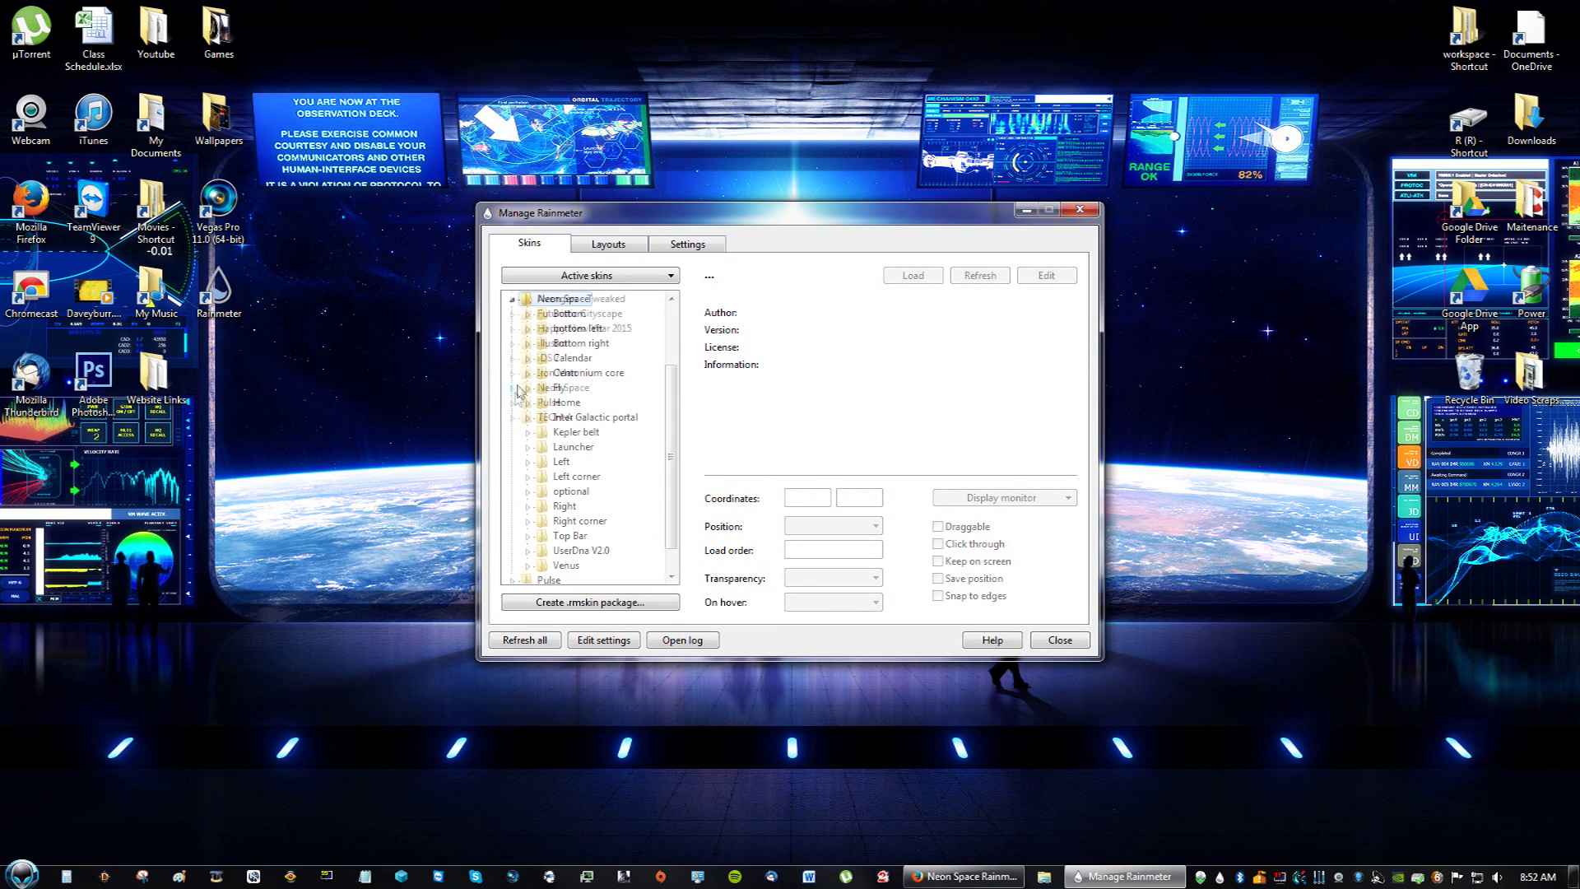
{"action": "left_click", "coordinate": [529, 314]}
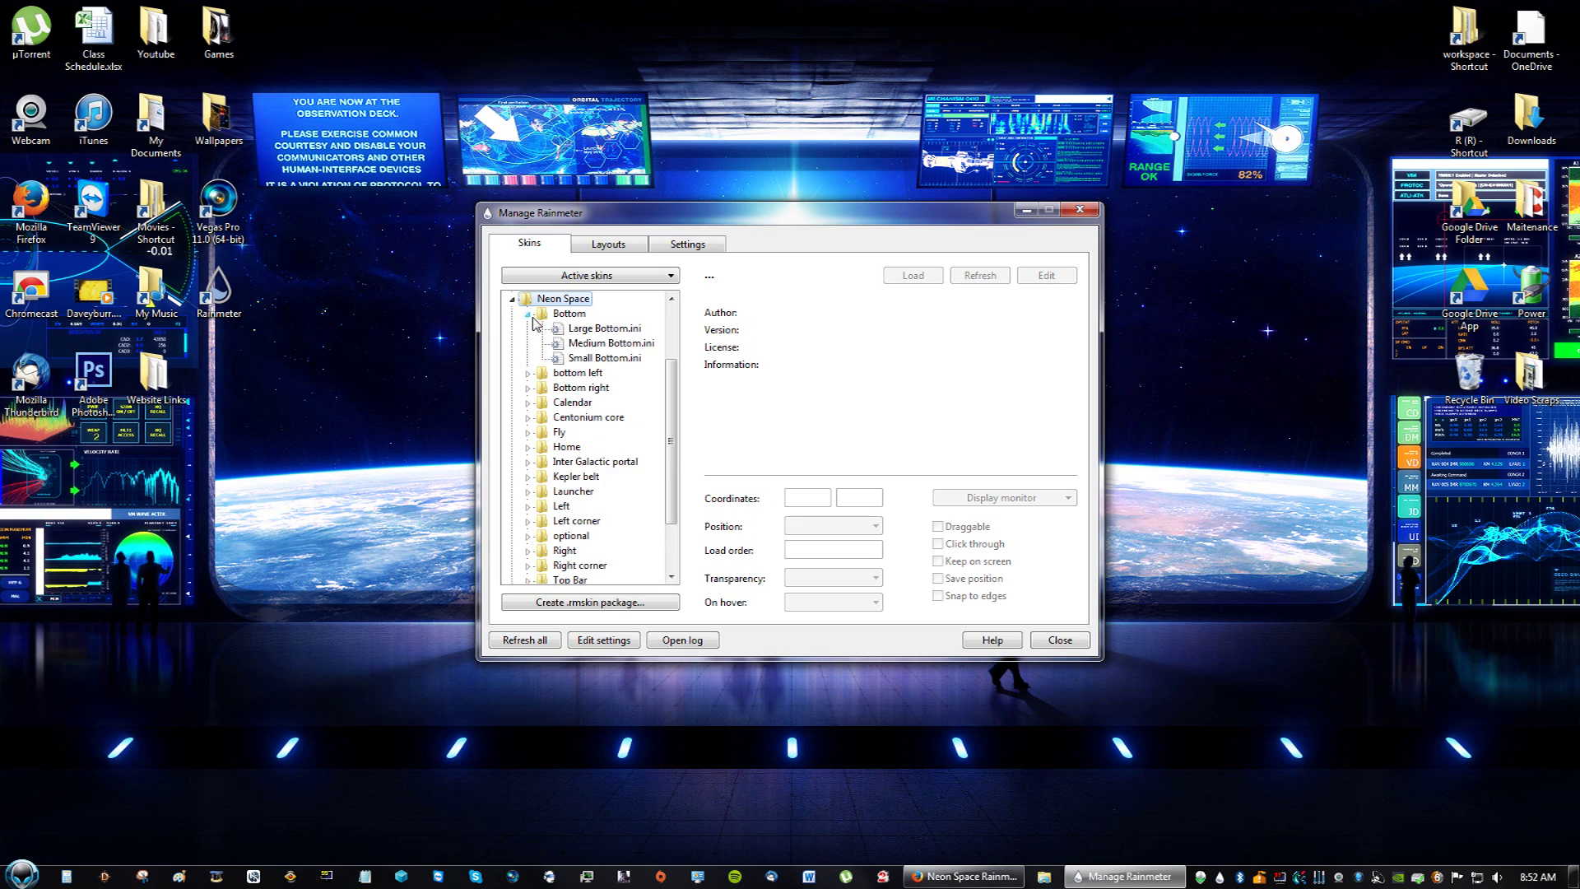
{"action": "left_click", "coordinate": [574, 330]}
{"action": "left_click", "coordinate": [574, 344]}
{"action": "left_click", "coordinate": [576, 359]}
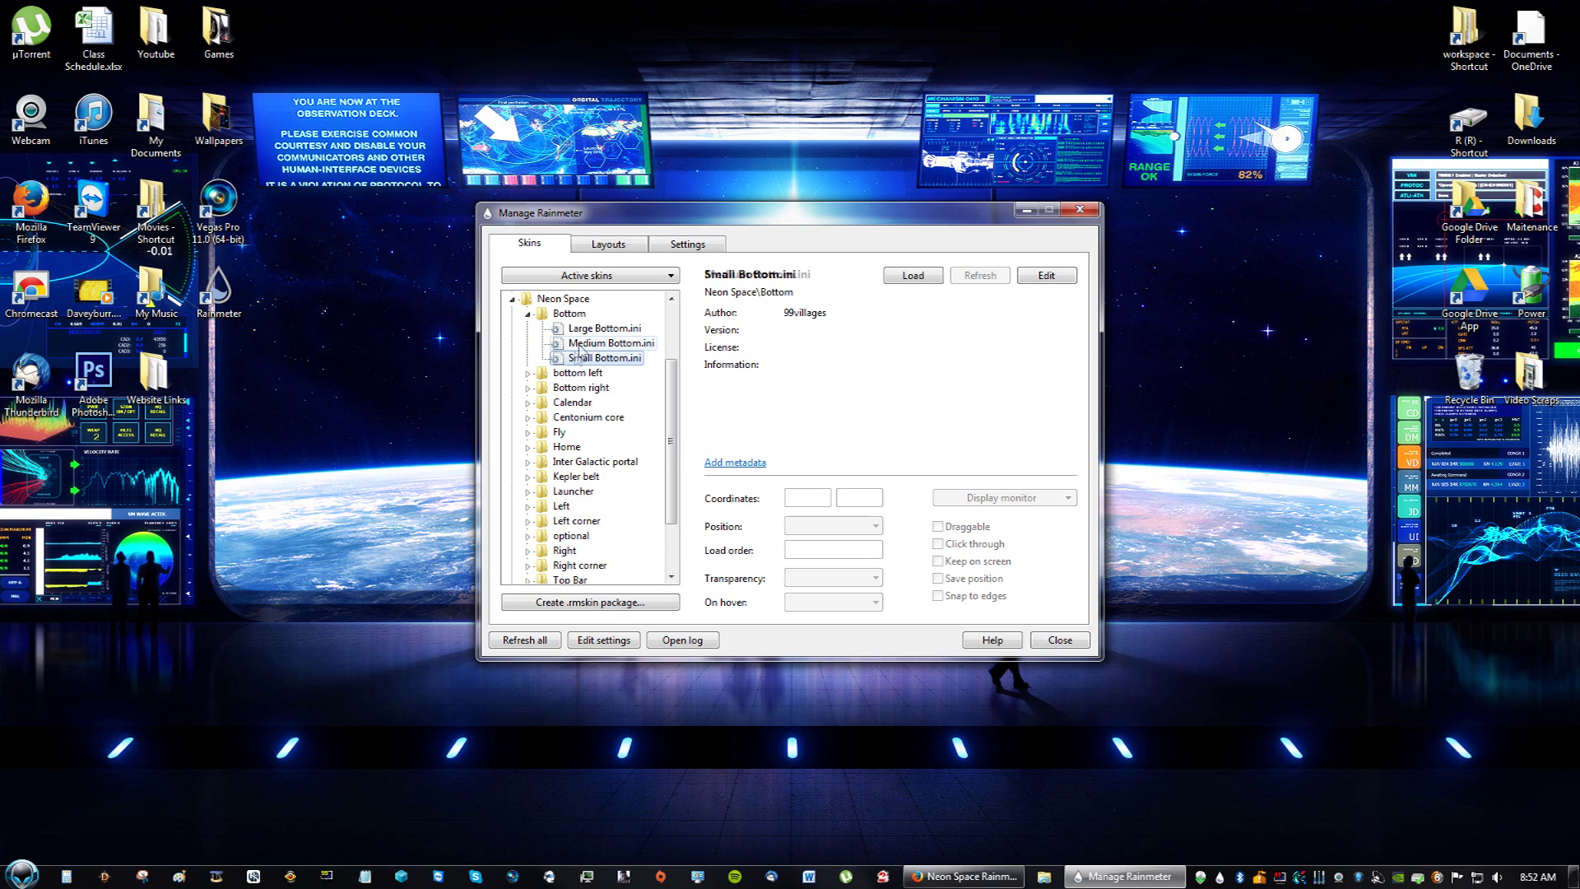
{"action": "left_click", "coordinate": [594, 329]}
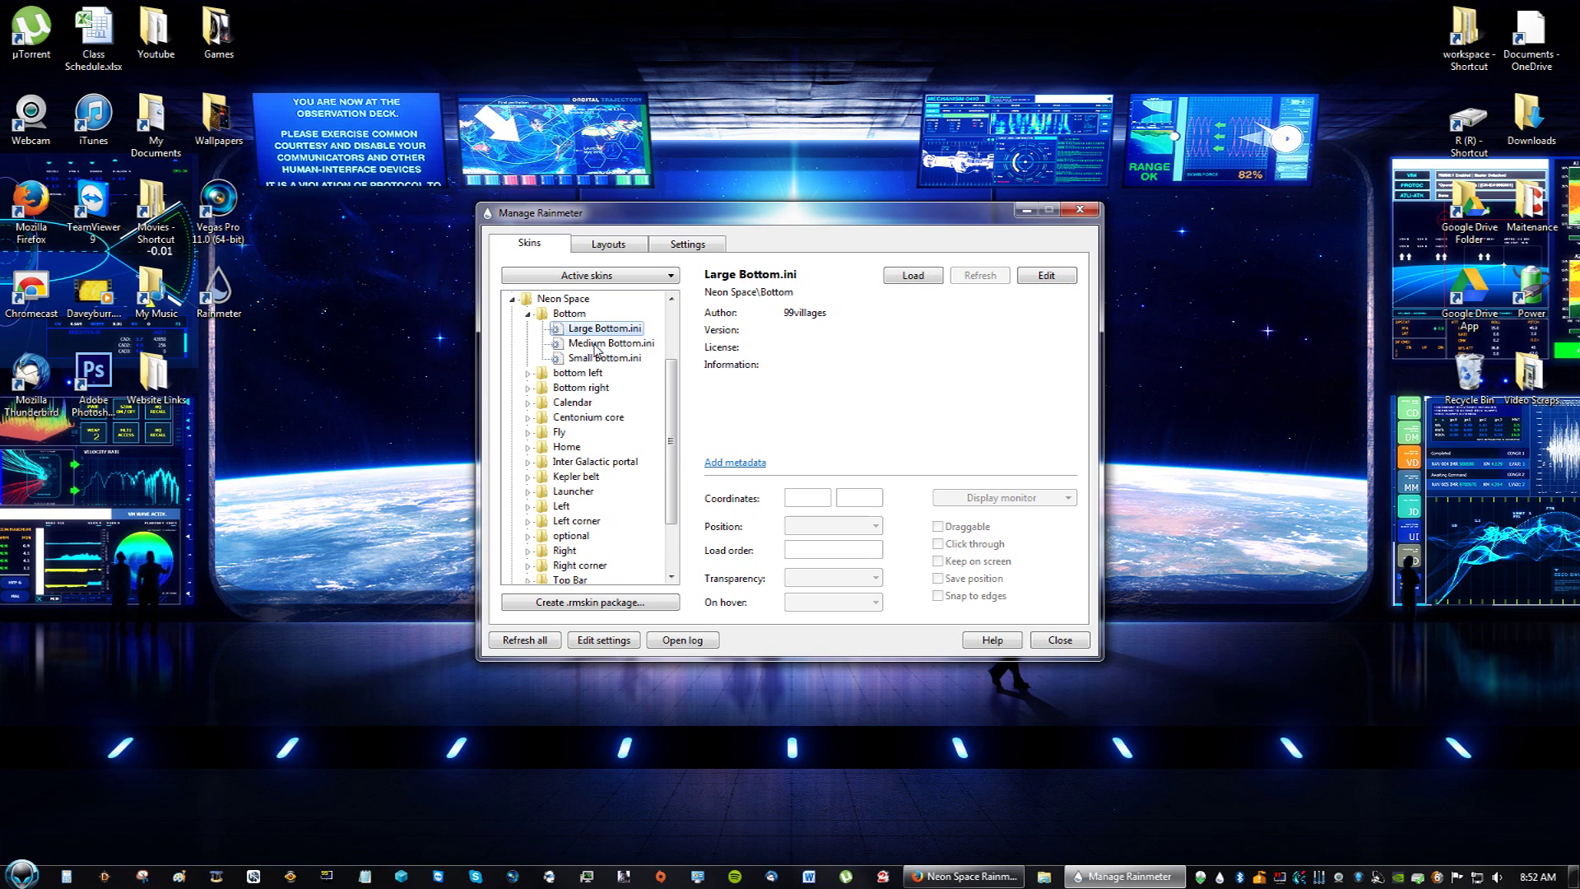
{"action": "left_click", "coordinate": [596, 346]}
{"action": "left_click", "coordinate": [593, 358]}
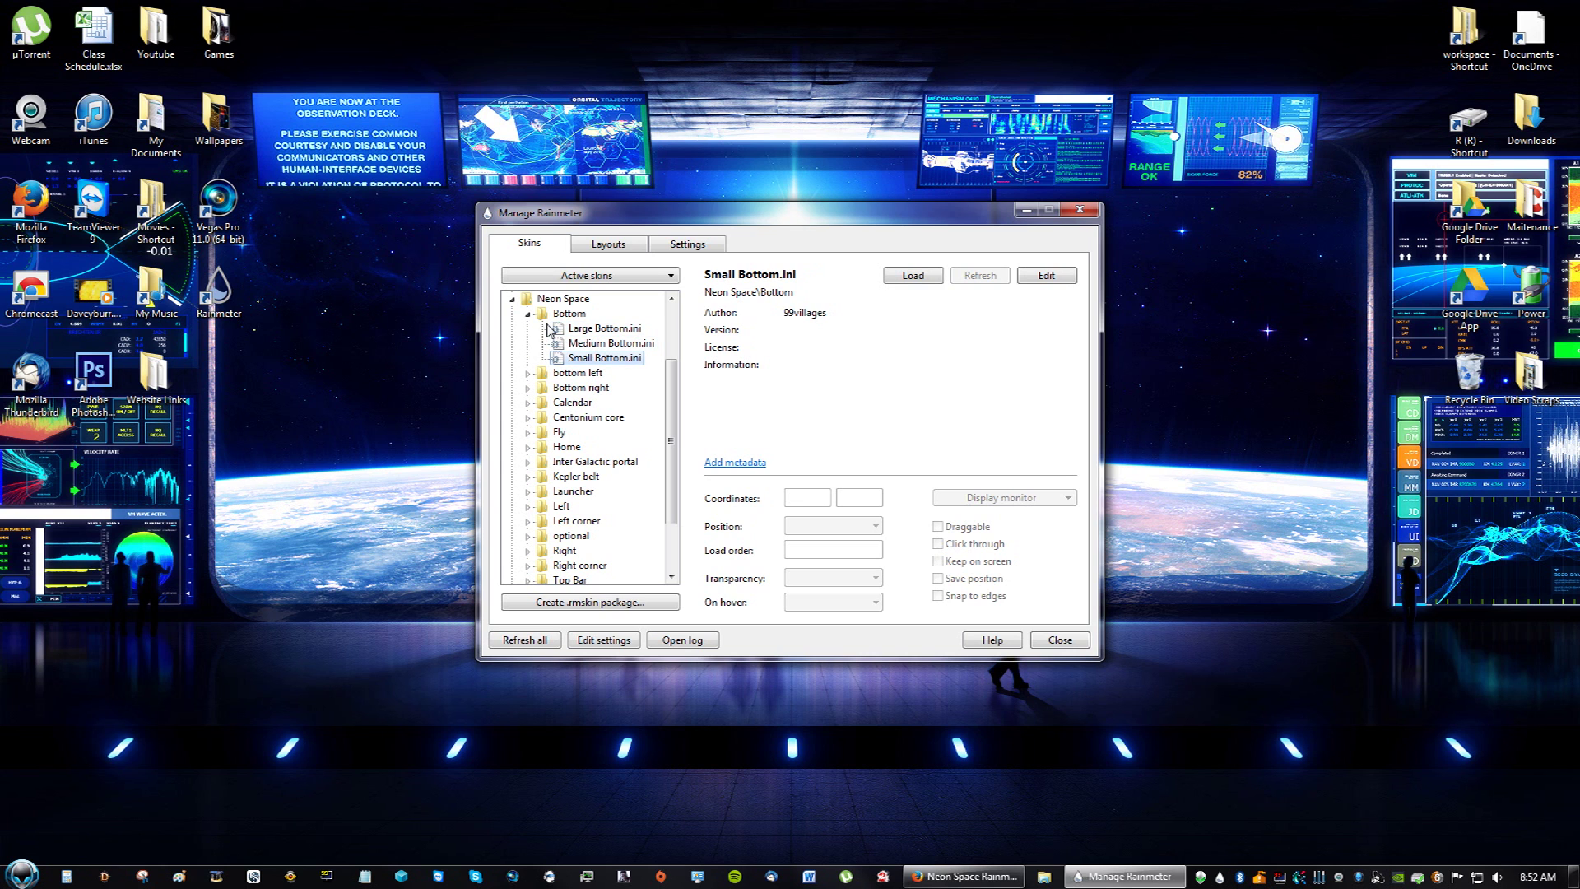
Step: Check the Neon Space page, then load Large Bottom.ini onto the desktop
{"action": "left_click", "coordinate": [961, 877]}
{"action": "left_click", "coordinate": [597, 330]}
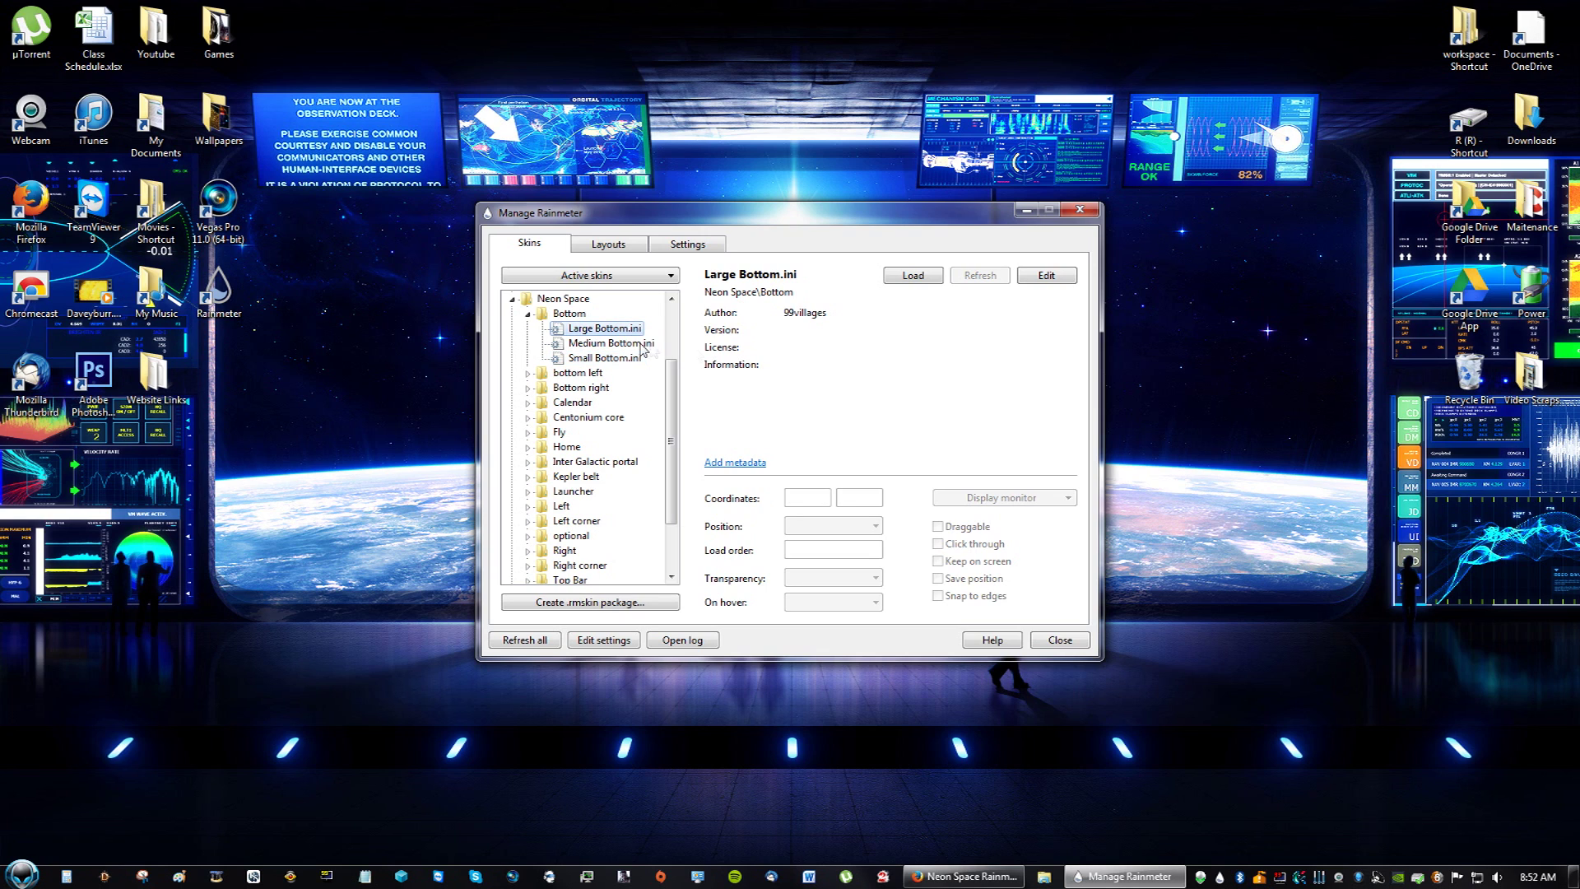
{"action": "left_click", "coordinate": [906, 278]}
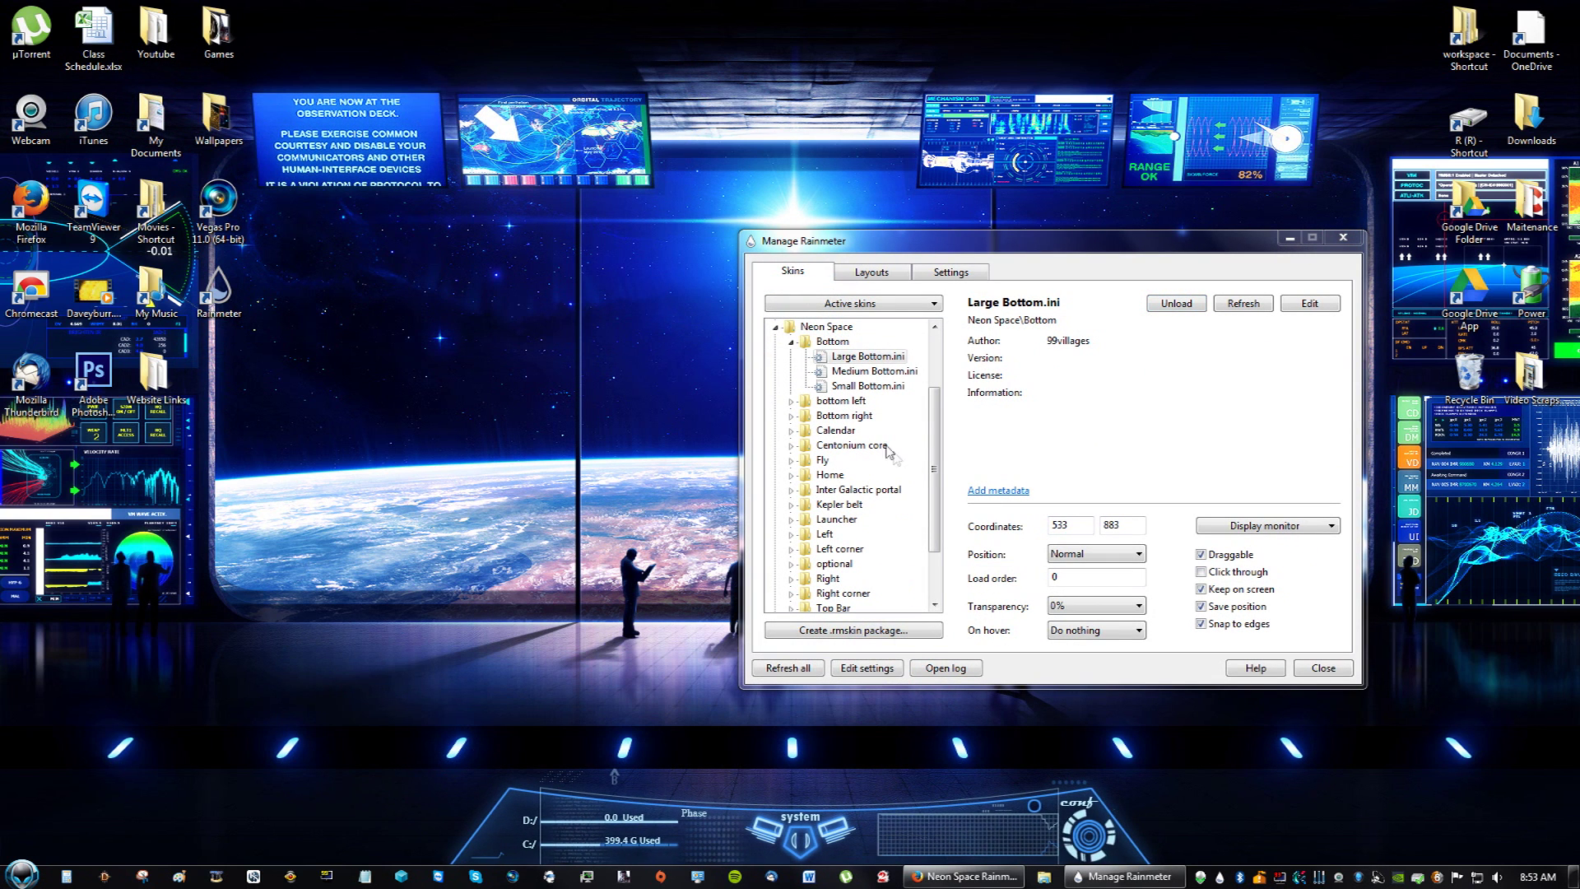
Step: Try the Medium Bottom.ini bar, then switch back to Large Bottom.ini
{"action": "left_click", "coordinate": [850, 374]}
{"action": "left_click", "coordinate": [1162, 305]}
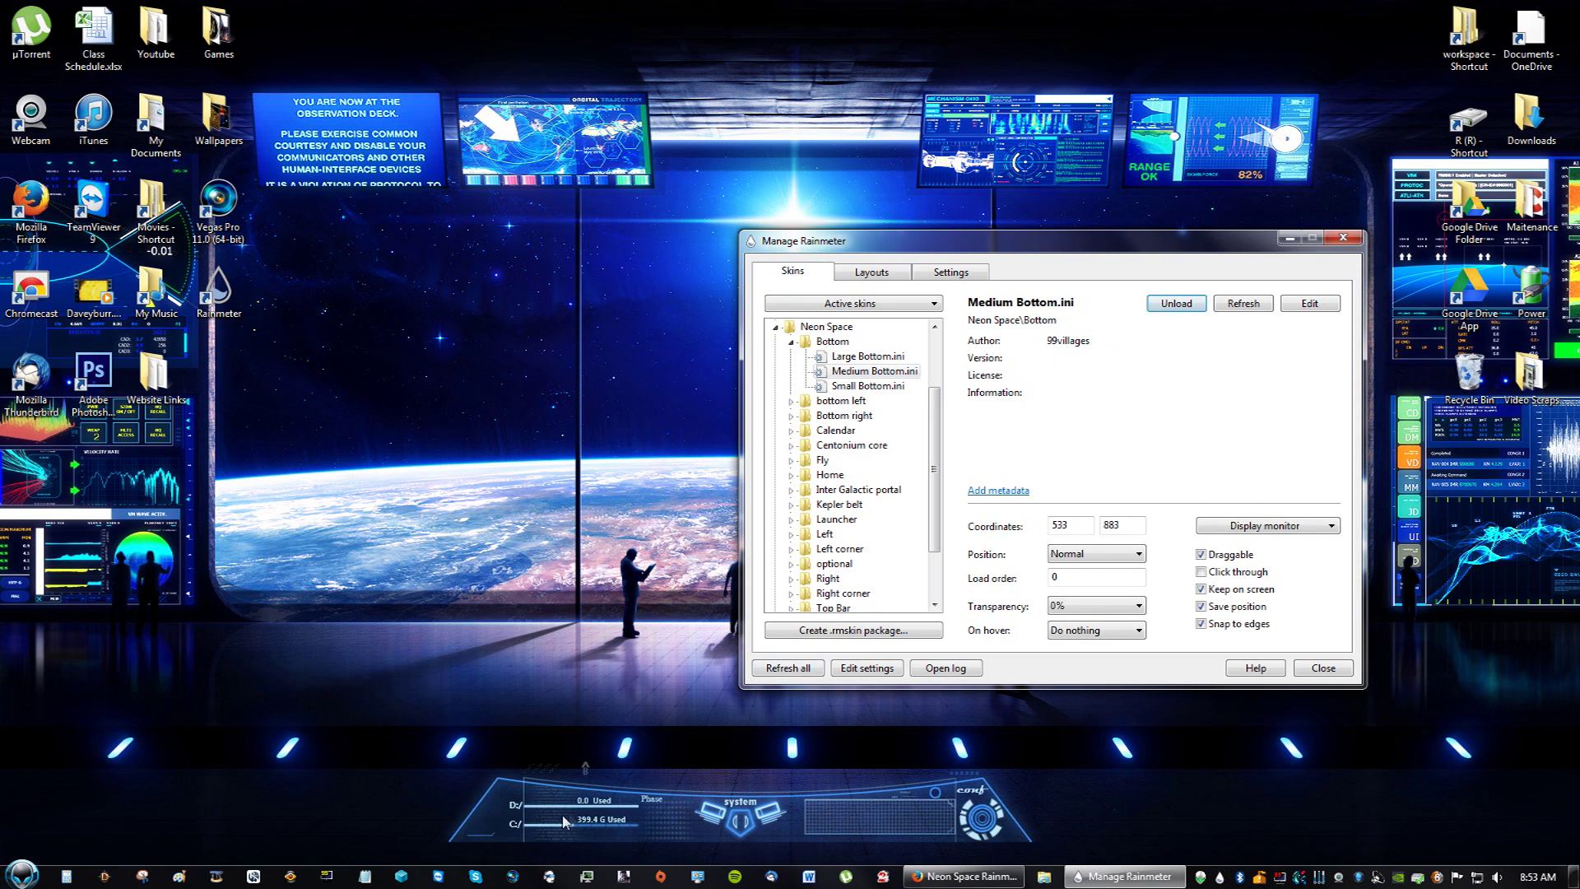
{"action": "left_click", "coordinate": [874, 356]}
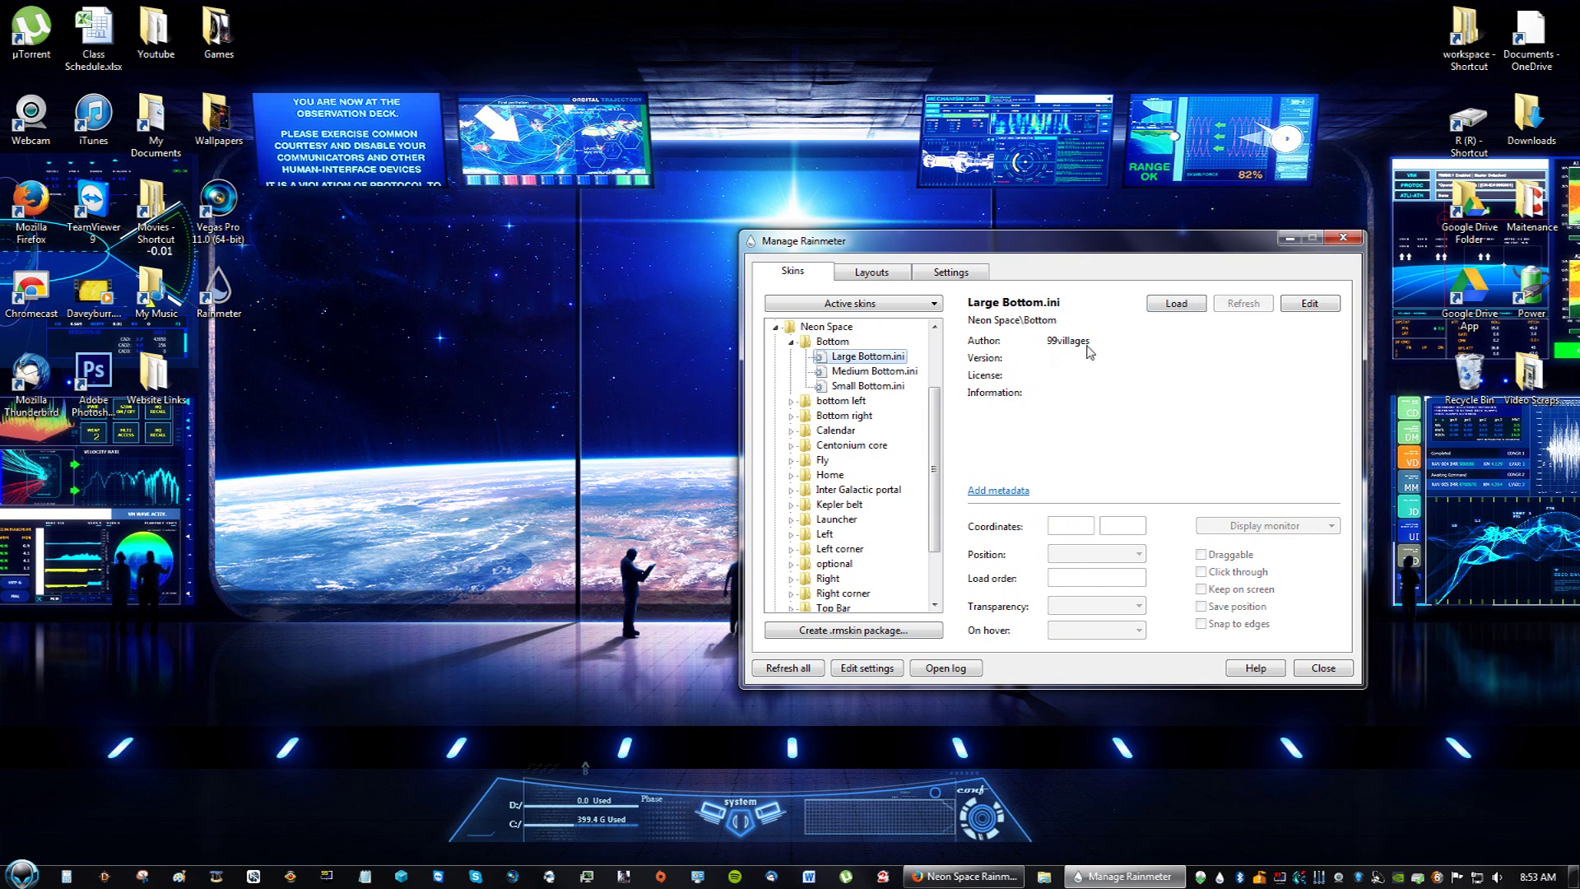
{"action": "left_click", "coordinate": [1176, 304]}
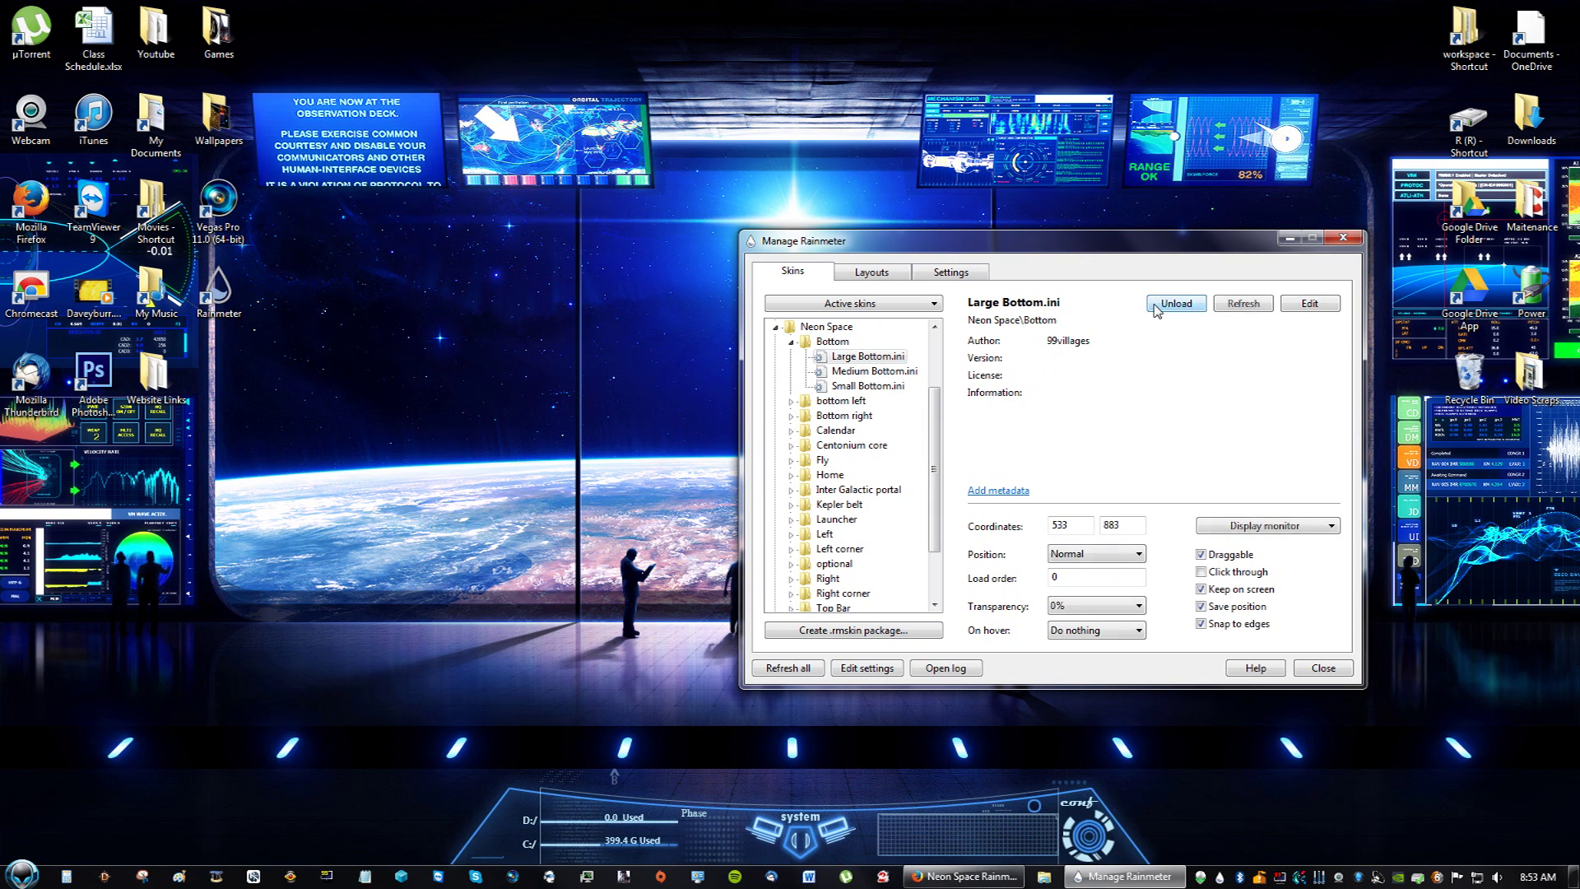
Step: Collapse Bottom, expand bottom left and select Large bottom left.ini
{"action": "left_click", "coordinate": [791, 341]}
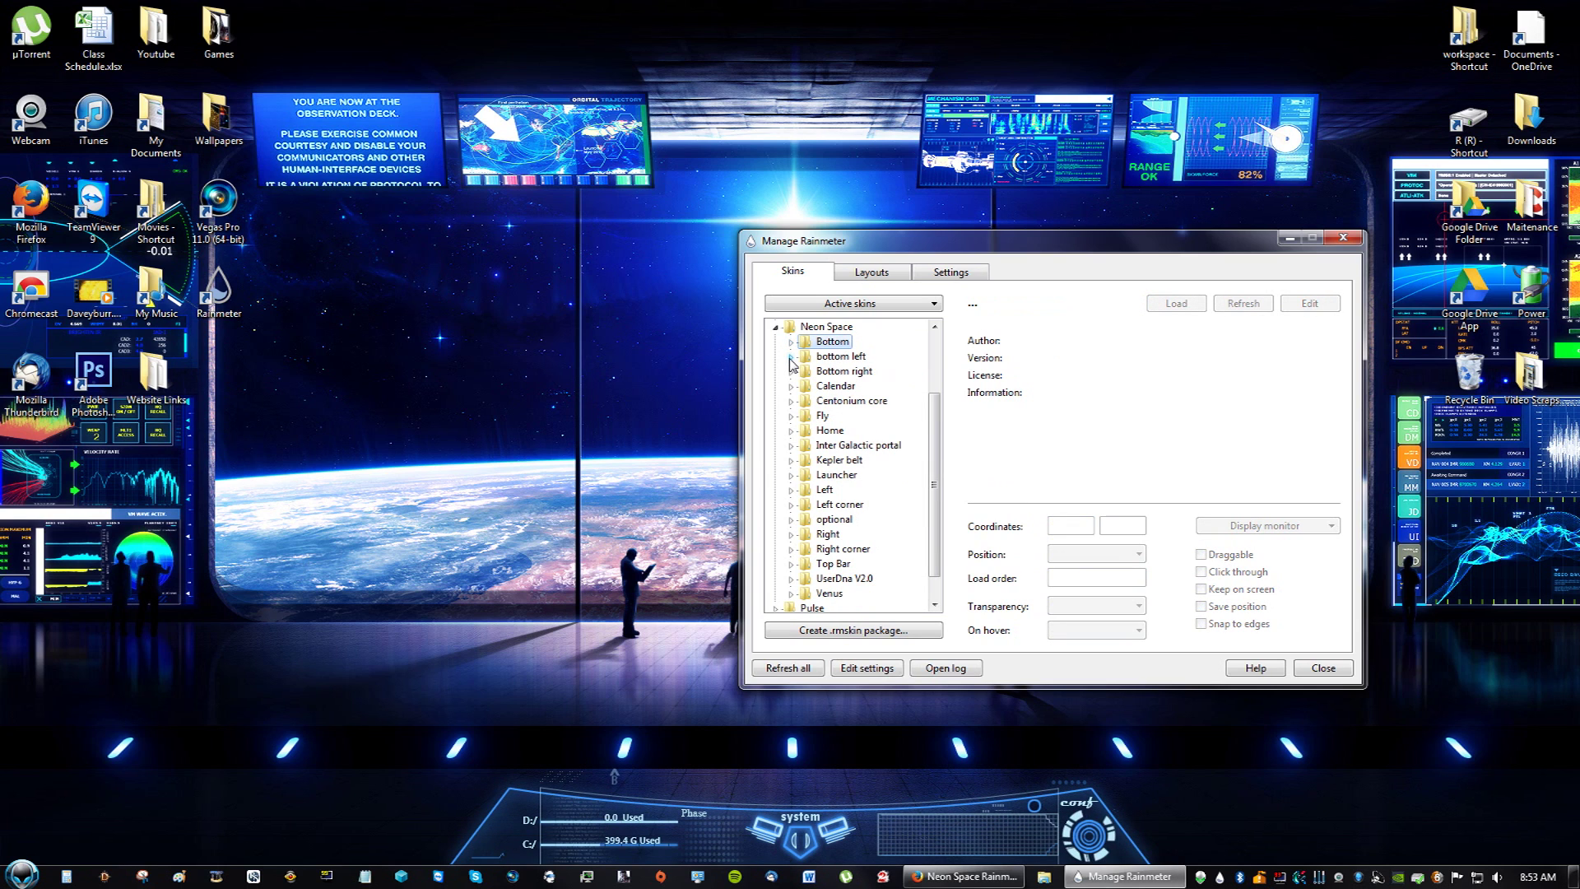
{"action": "left_click", "coordinate": [791, 357]}
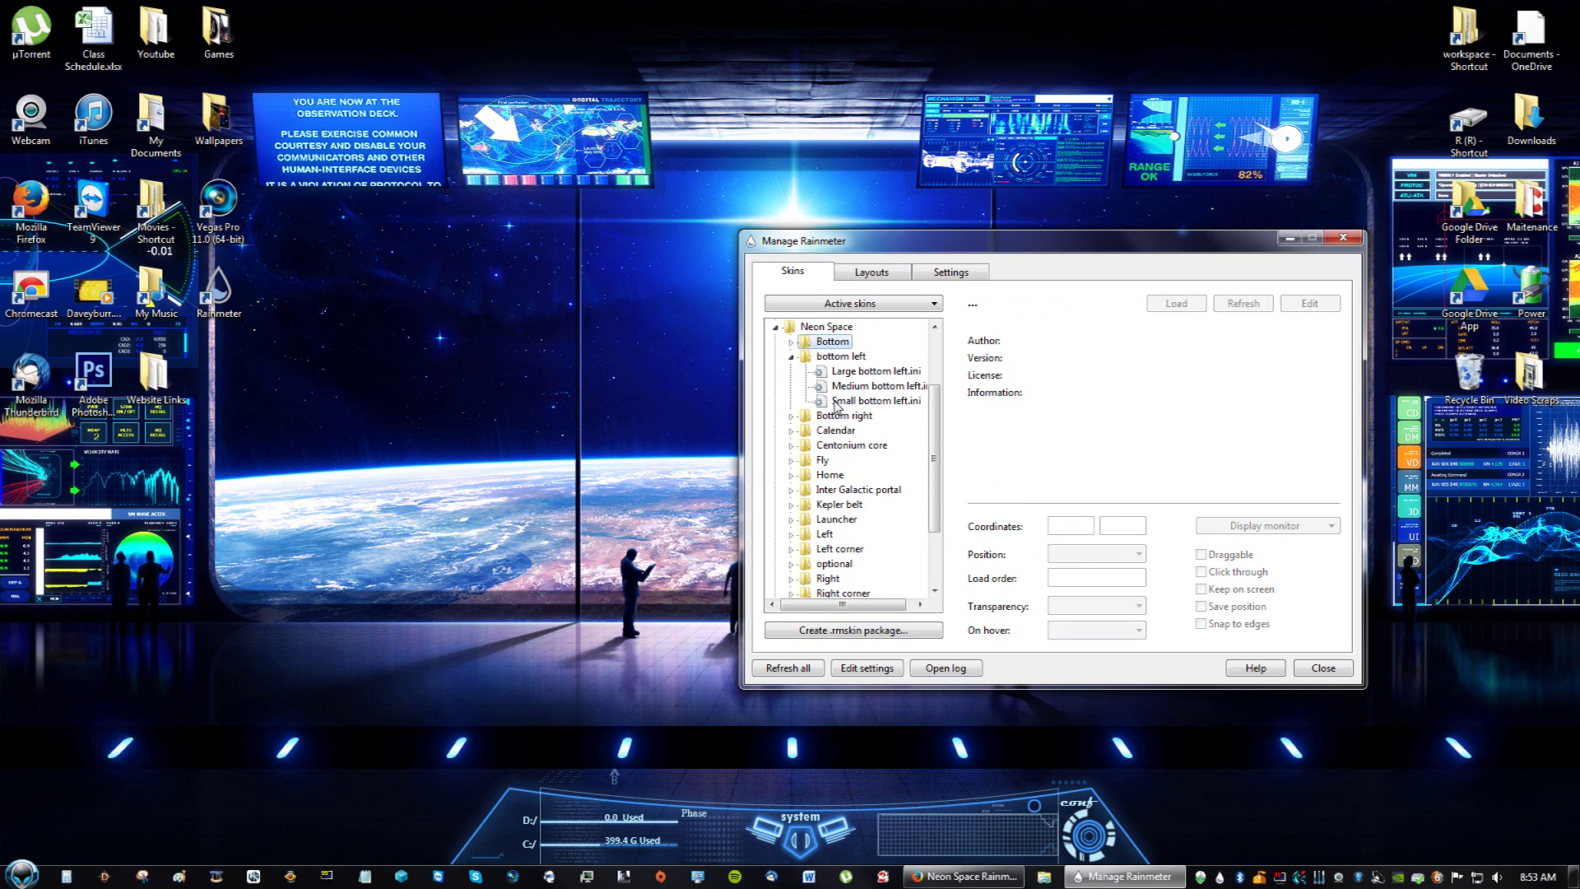
{"action": "left_click", "coordinate": [847, 371]}
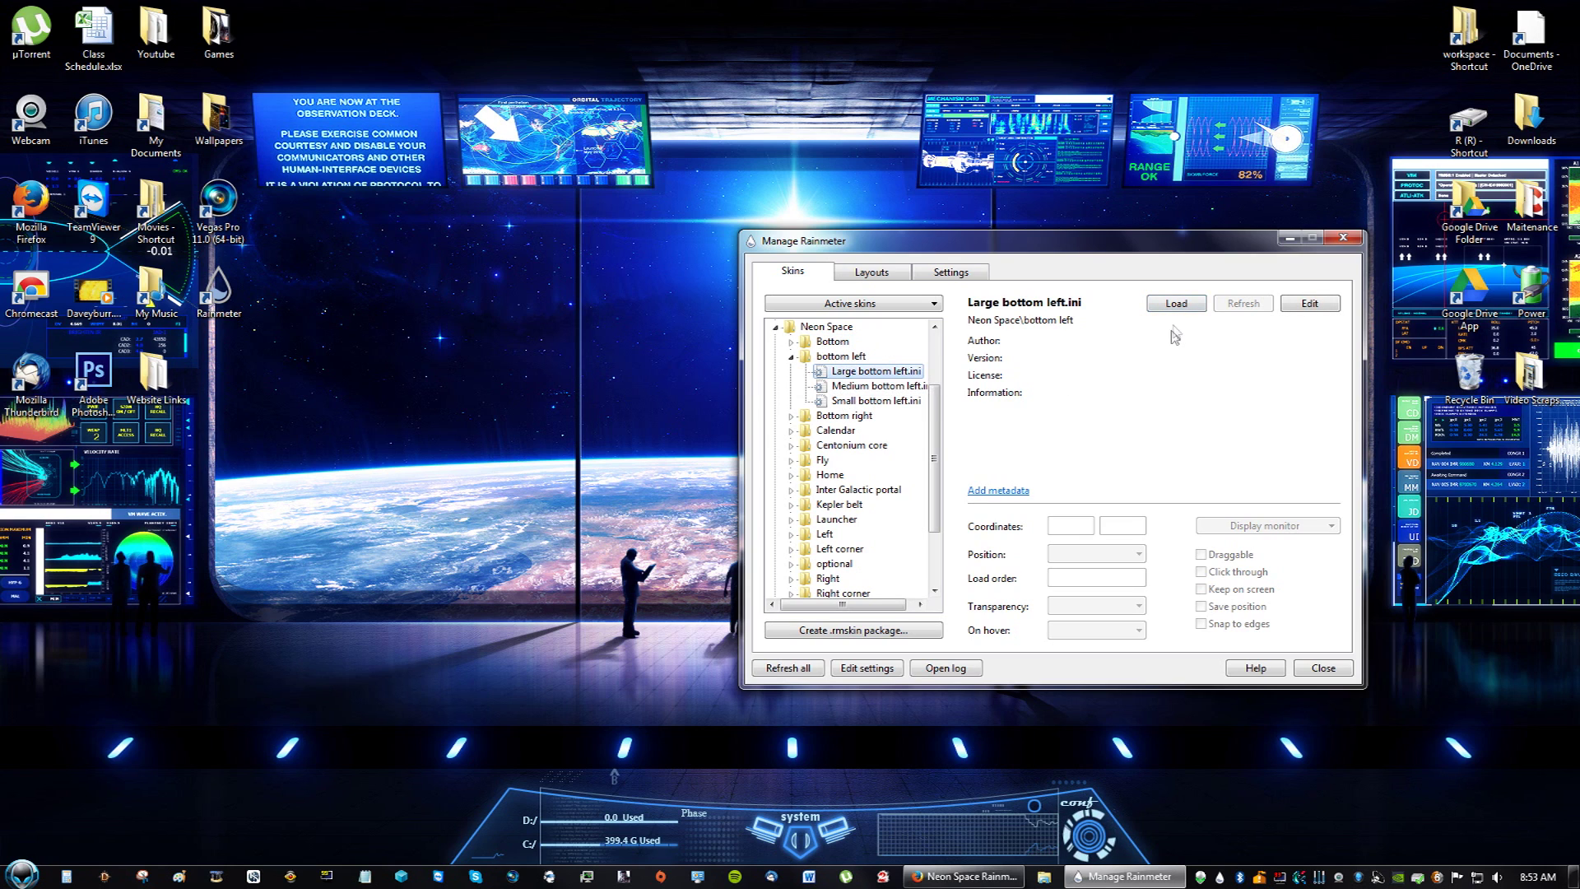
Step: Load Large bottom left.ini and drag it to the desktop's bottom-left corner
{"action": "left_click", "coordinate": [1178, 306]}
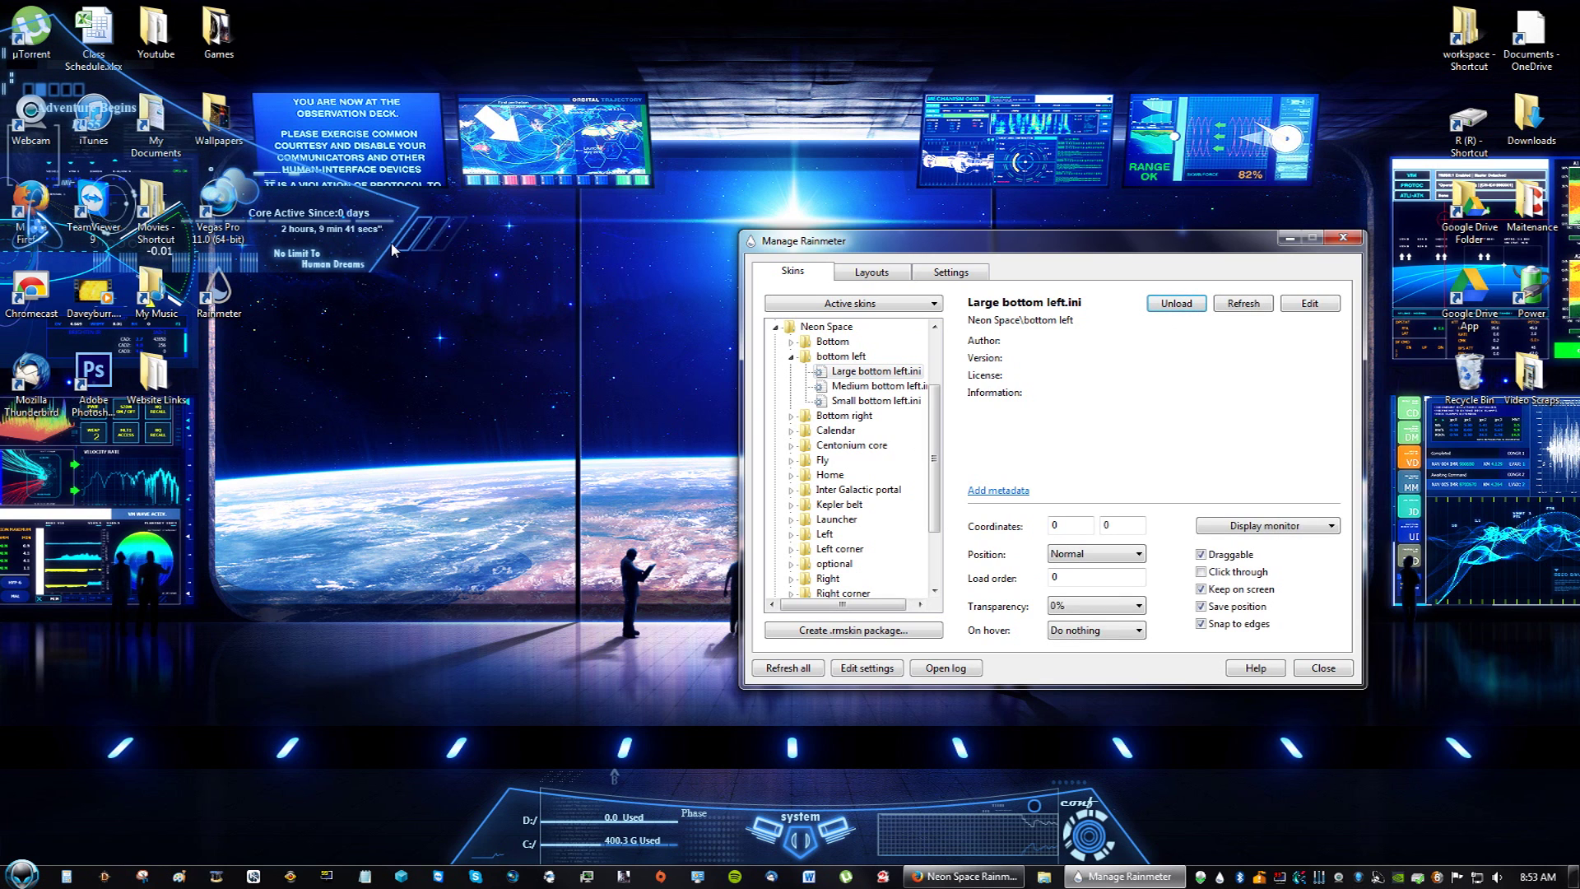
{"action": "left_click_drag", "start_coordinate": [409, 275], "coordinate": [393, 879]}
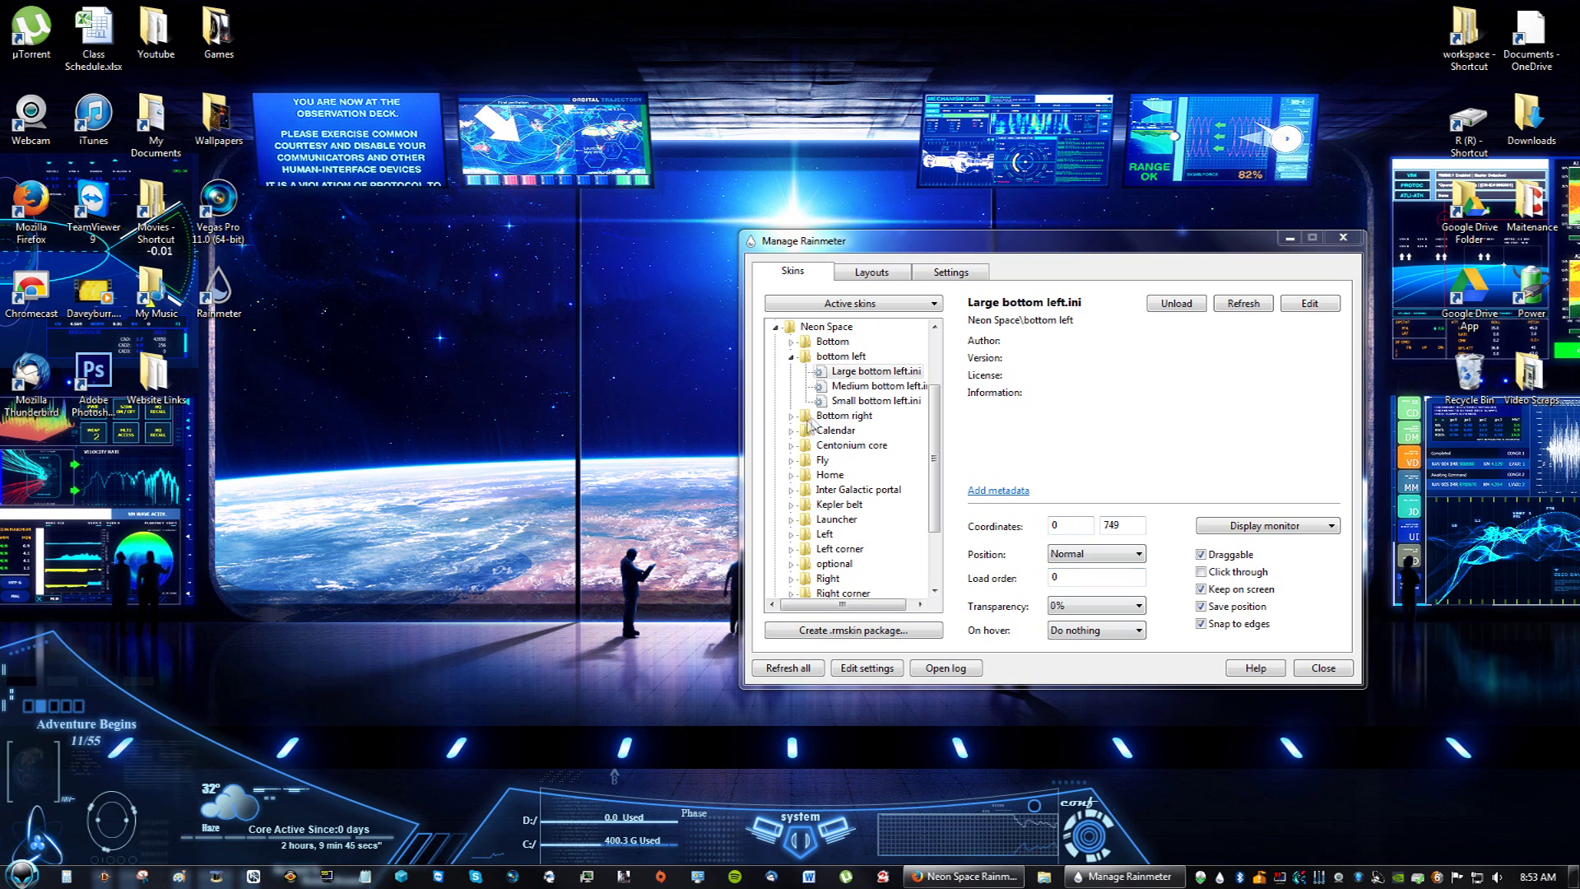
{"action": "left_click", "coordinate": [791, 356]}
Step: Load Large bottom right.ini and settle the network panel in the bottom-right corner
{"action": "left_click", "coordinate": [791, 371]}
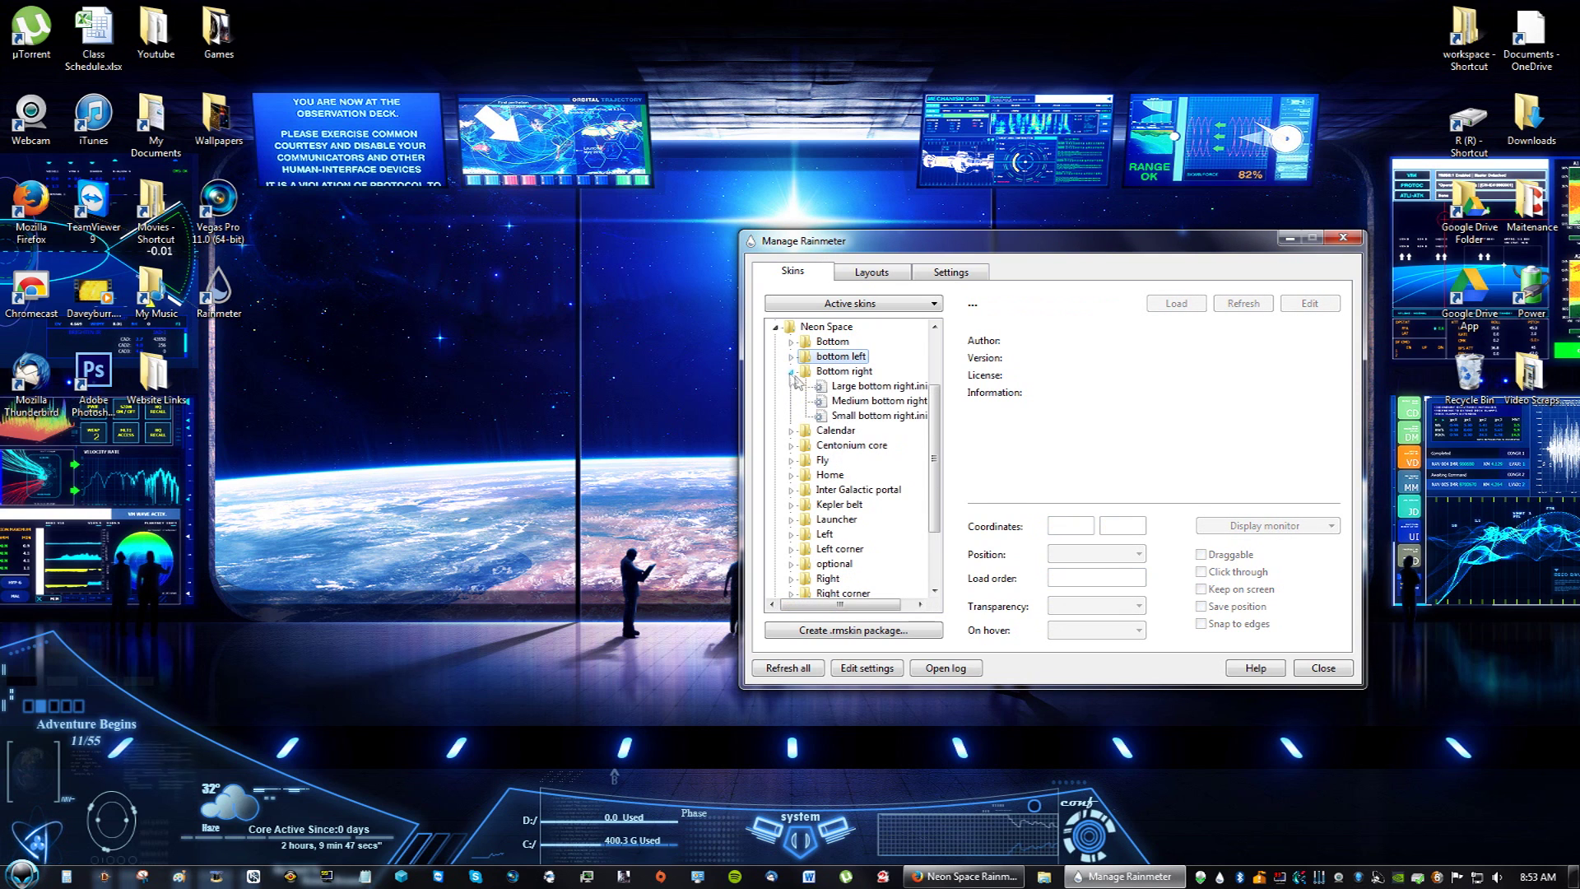
{"action": "left_click", "coordinate": [860, 386]}
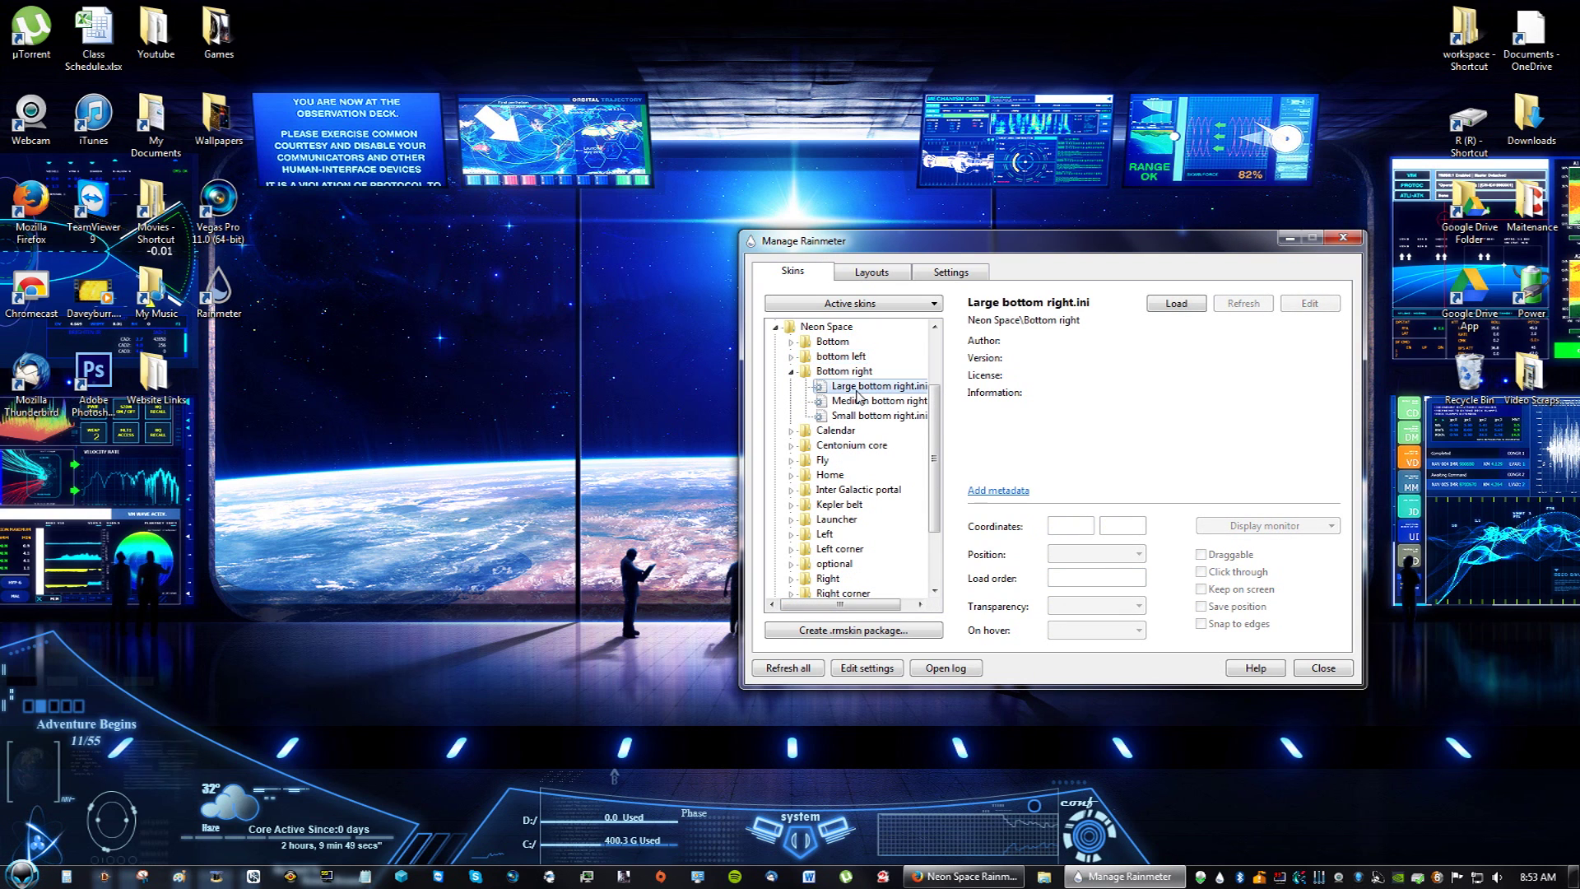
{"action": "left_click", "coordinate": [1176, 303]}
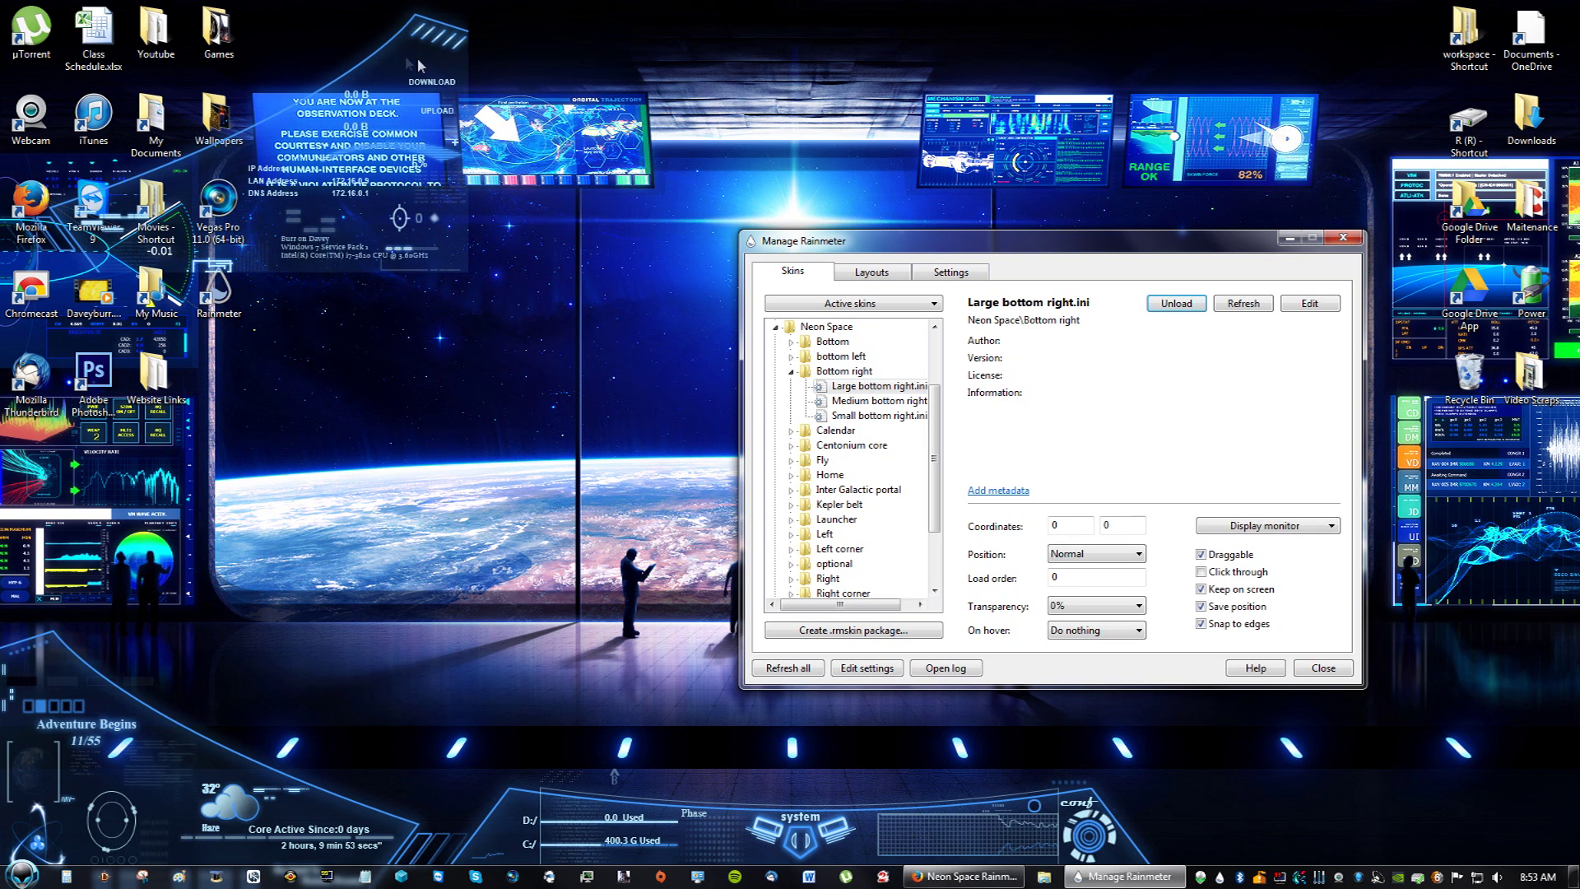
{"action": "left_click_drag", "start_coordinate": [1563, 688], "coordinate": [1558, 663]}
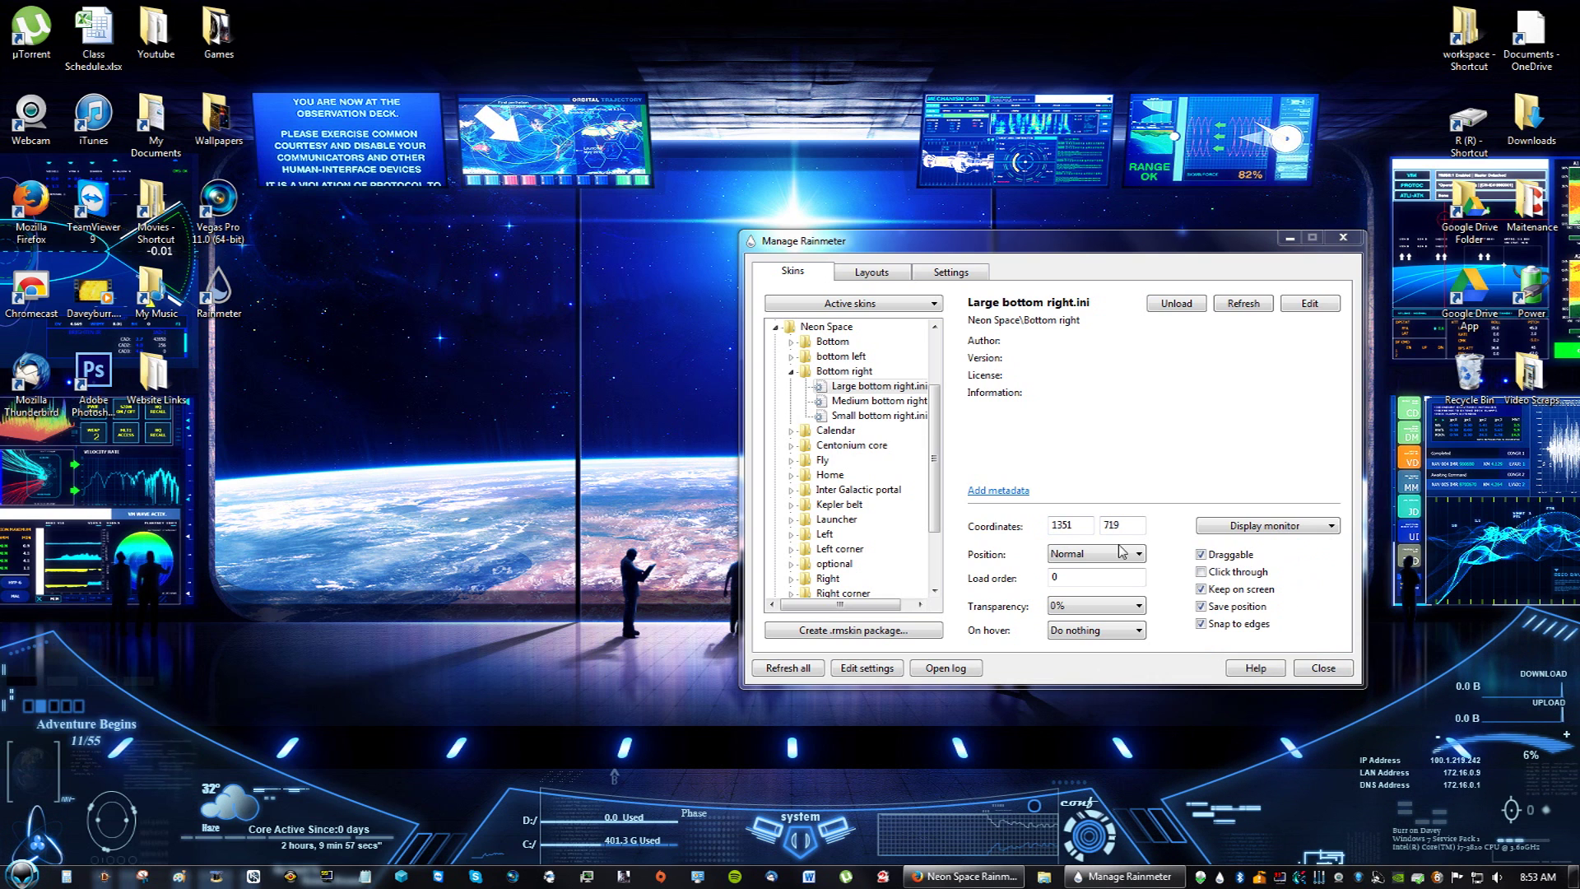
{"action": "left_click_drag", "start_coordinate": [1000, 244], "coordinate": [804, 254]}
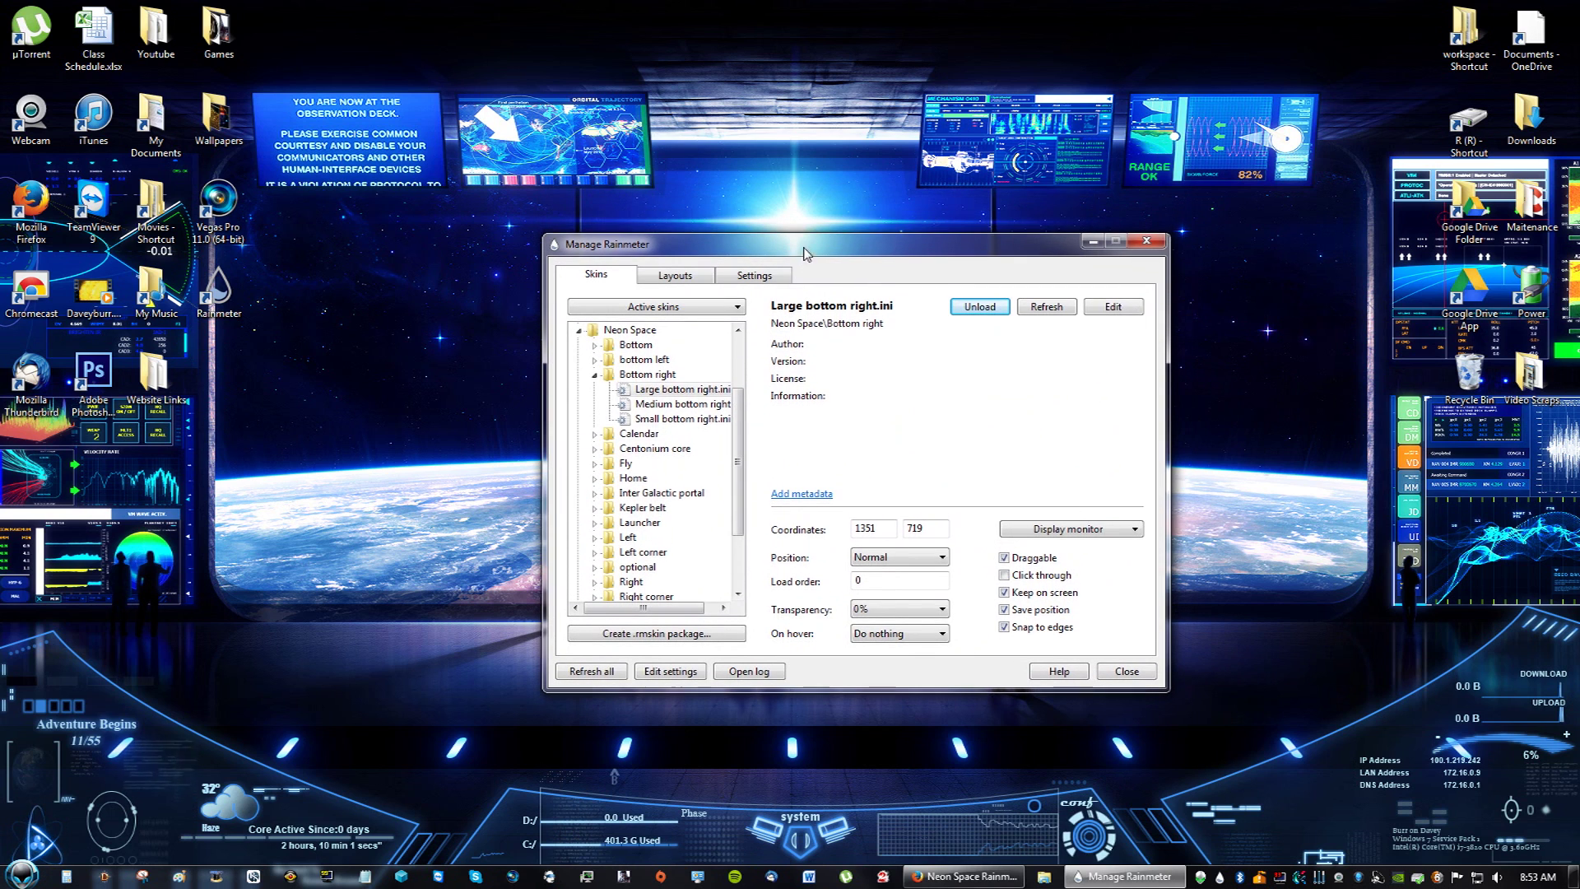
{"action": "left_click", "coordinate": [595, 375]}
Step: Load Calendar.ini and place the calendar at the desktop's lower right
{"action": "left_click", "coordinate": [594, 389]}
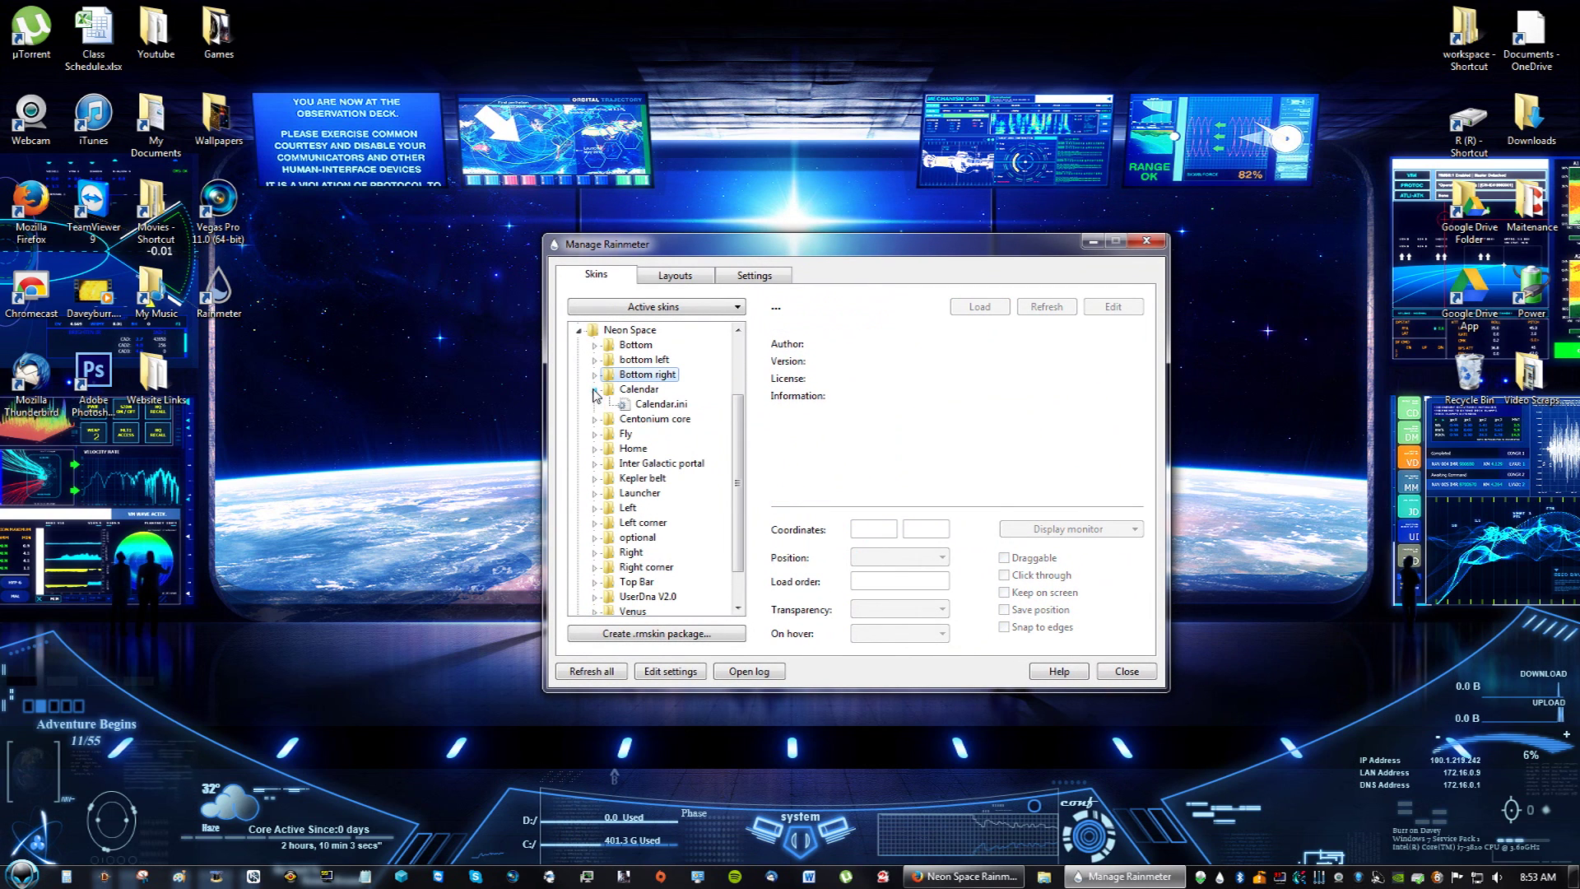
{"action": "double_click", "coordinate": [654, 404]}
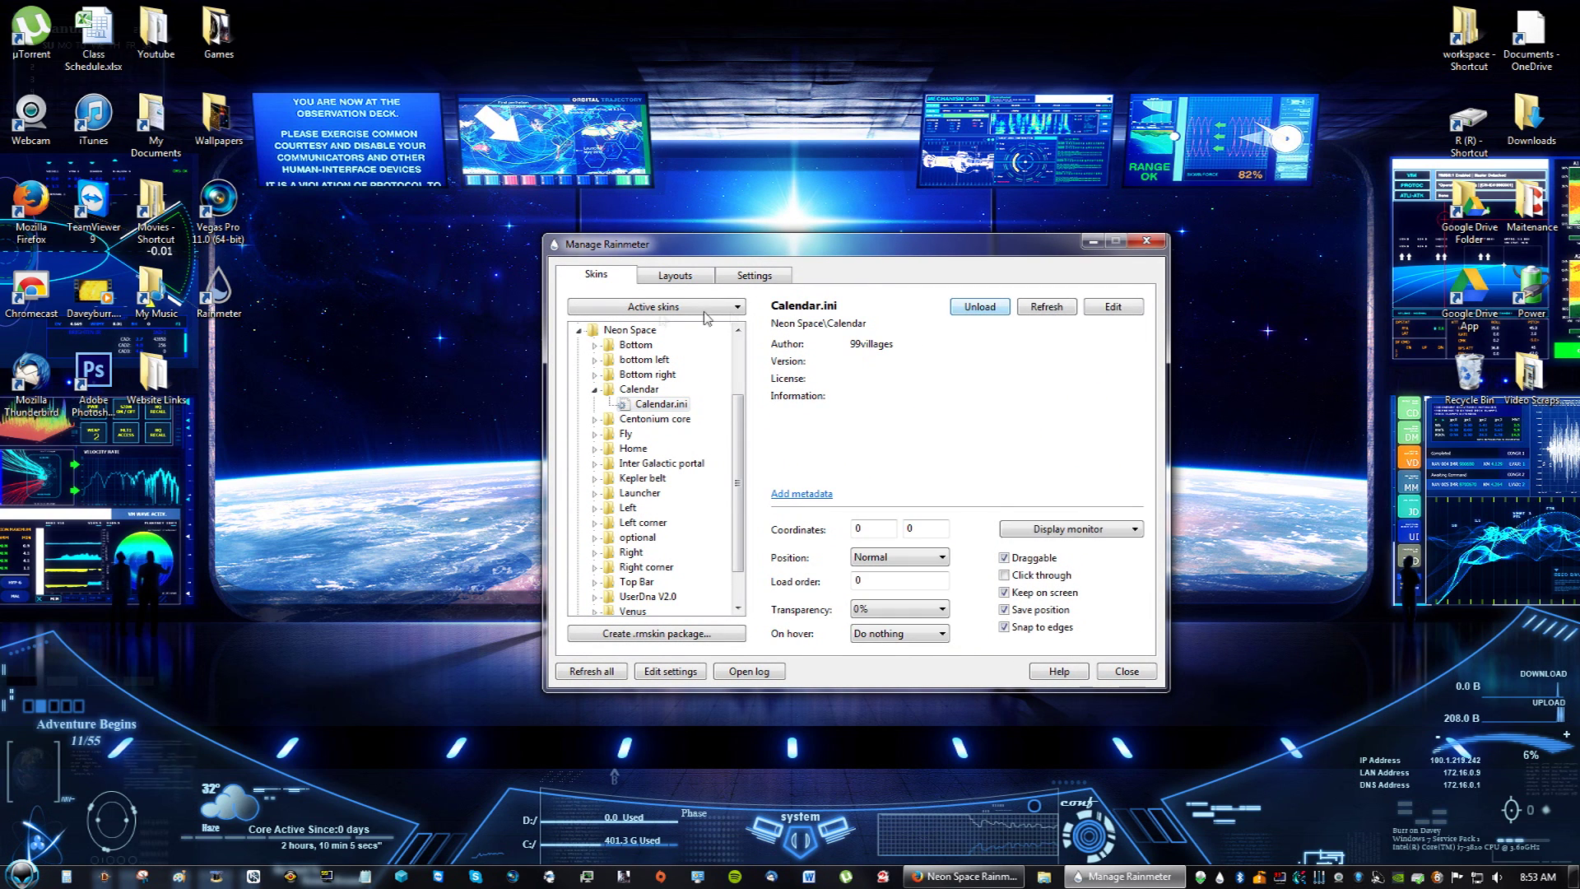
{"action": "left_click_drag", "start_coordinate": [158, 82], "coordinate": [1326, 675]}
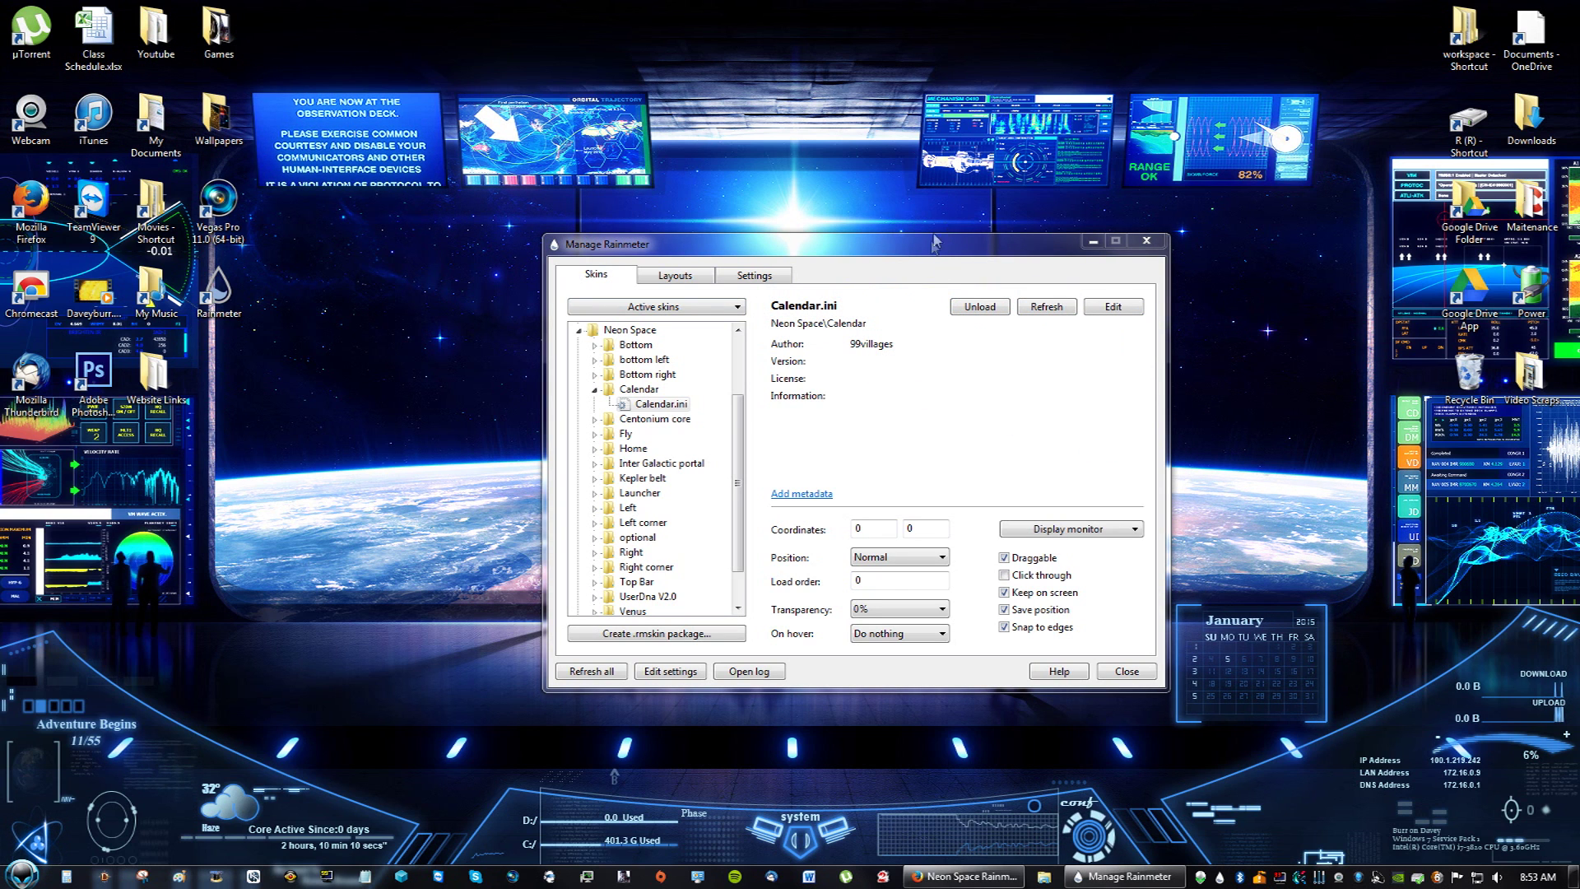
{"action": "left_click_drag", "start_coordinate": [937, 243], "coordinate": [838, 118]}
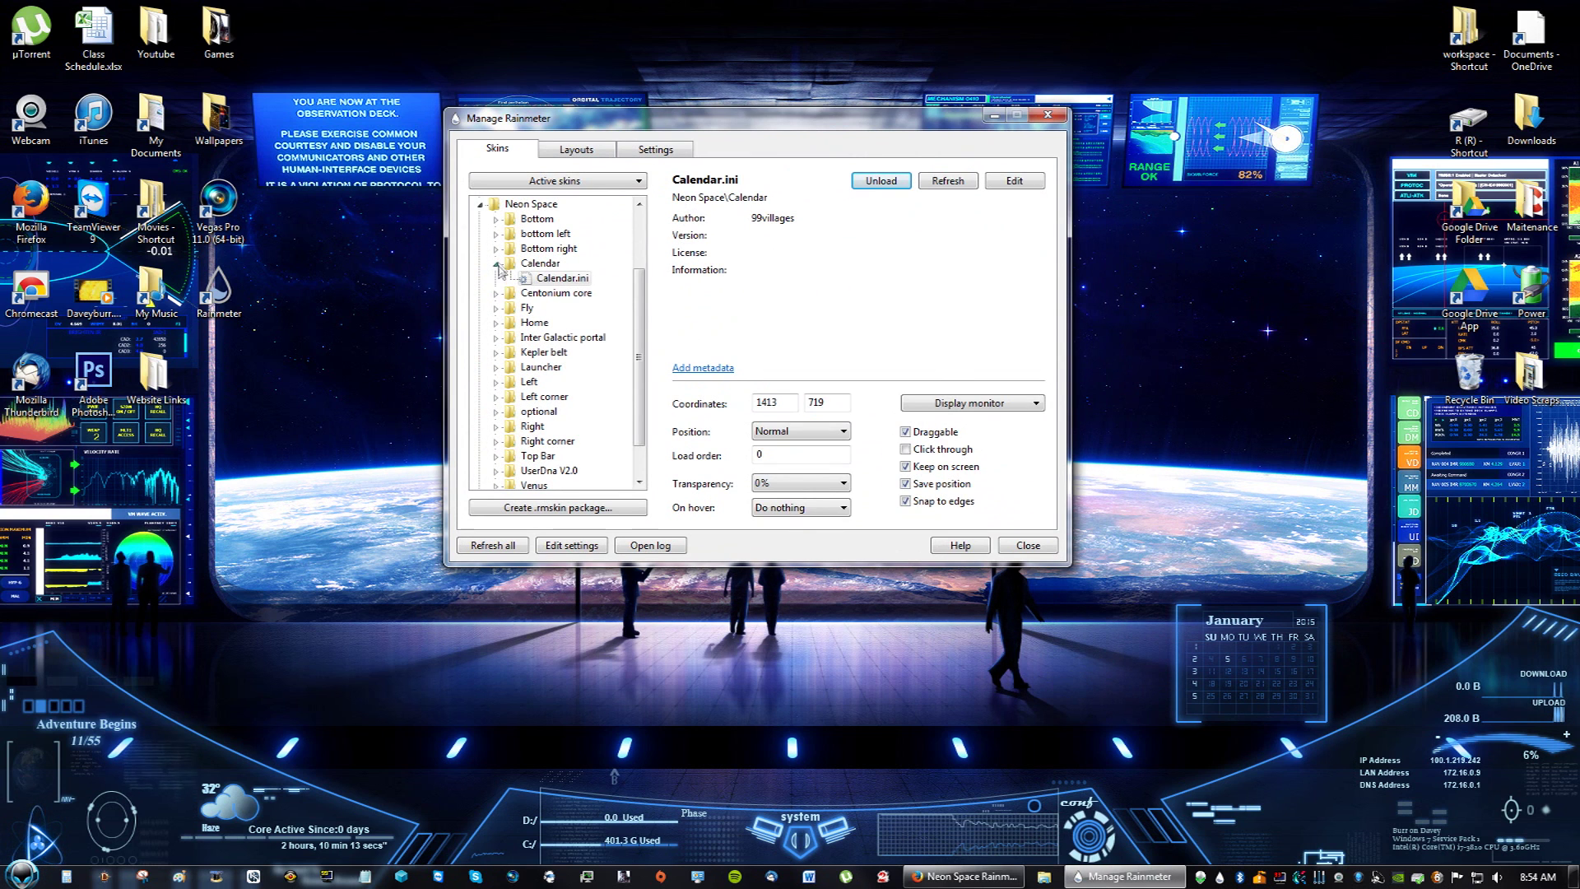
Step: Load Centonium core.ini and drag the dial to the lower-left floor
{"action": "left_click", "coordinate": [497, 264]}
{"action": "left_click", "coordinate": [495, 278]}
{"action": "left_click", "coordinate": [520, 292]}
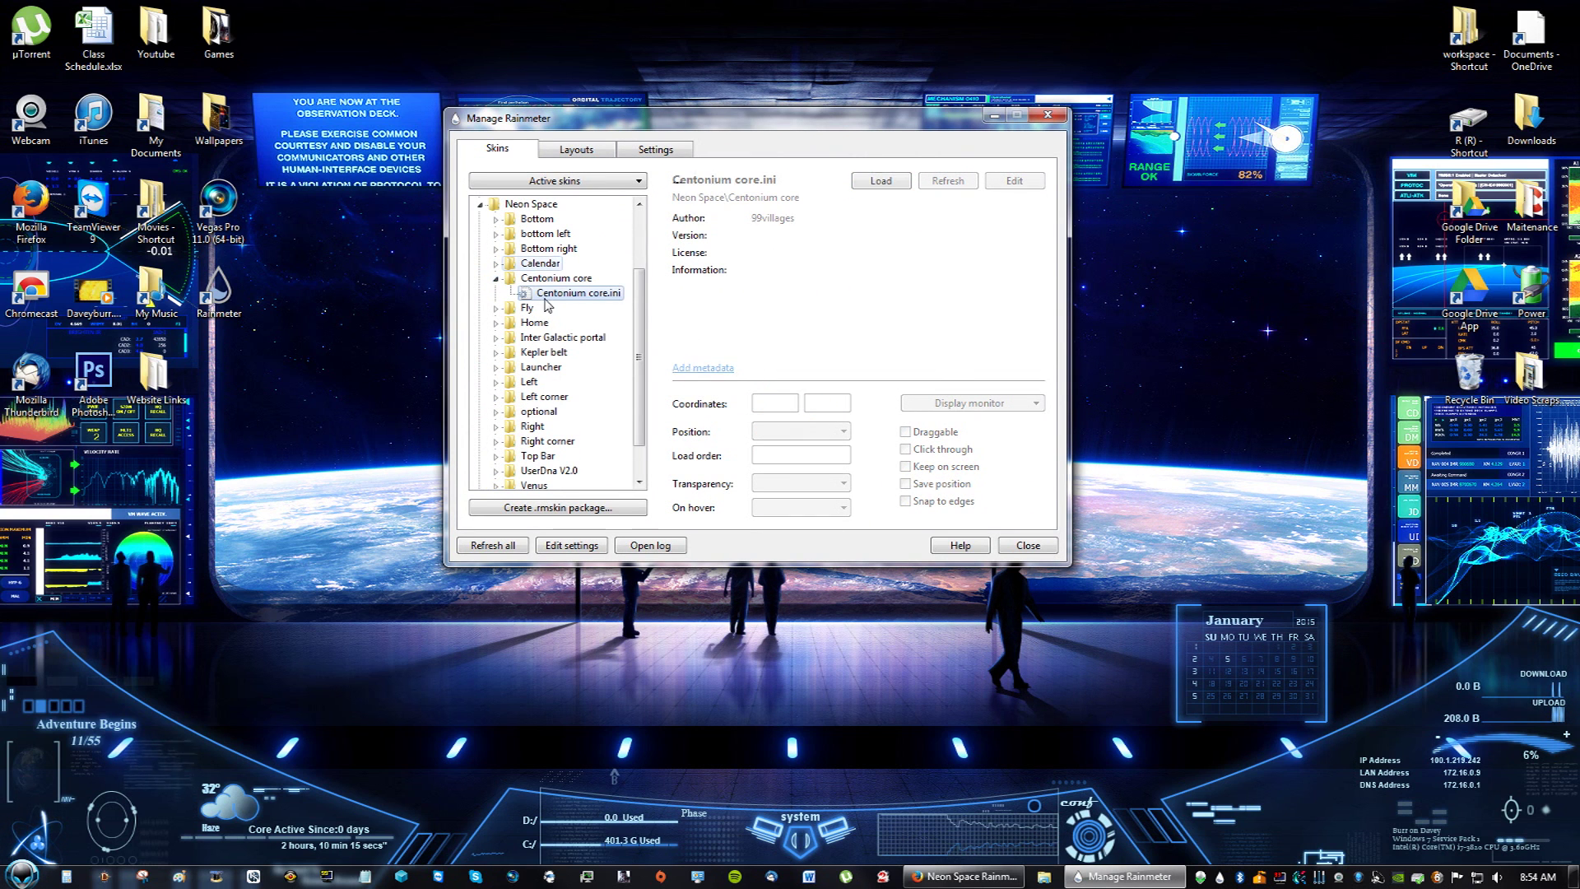
{"action": "left_click", "coordinate": [879, 183]}
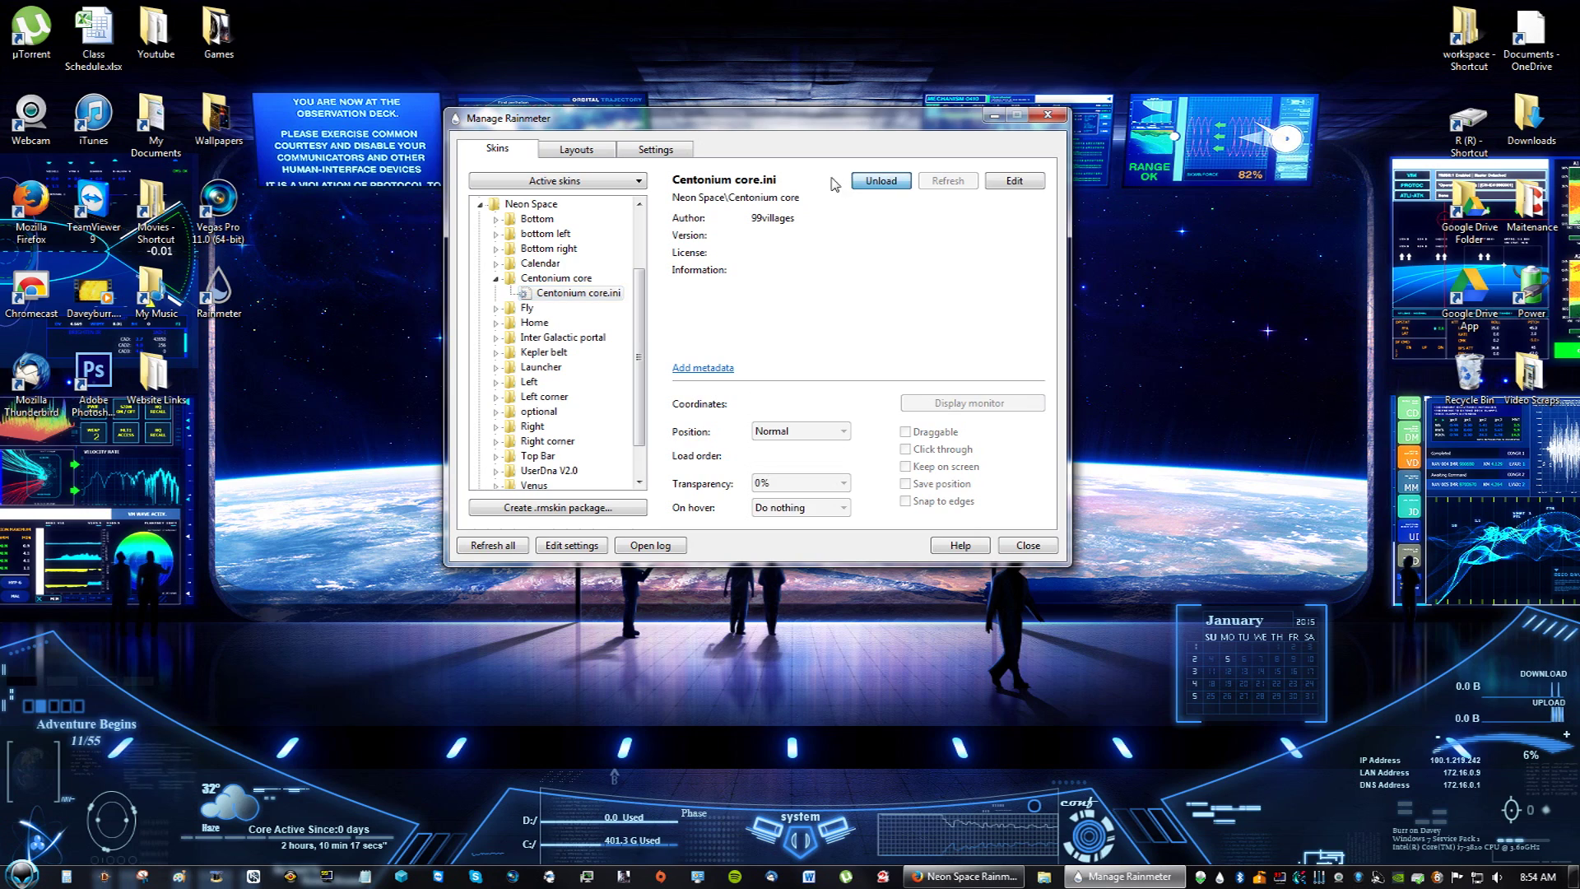
{"action": "left_click_drag", "start_coordinate": [1033, 130], "coordinate": [1322, 150]}
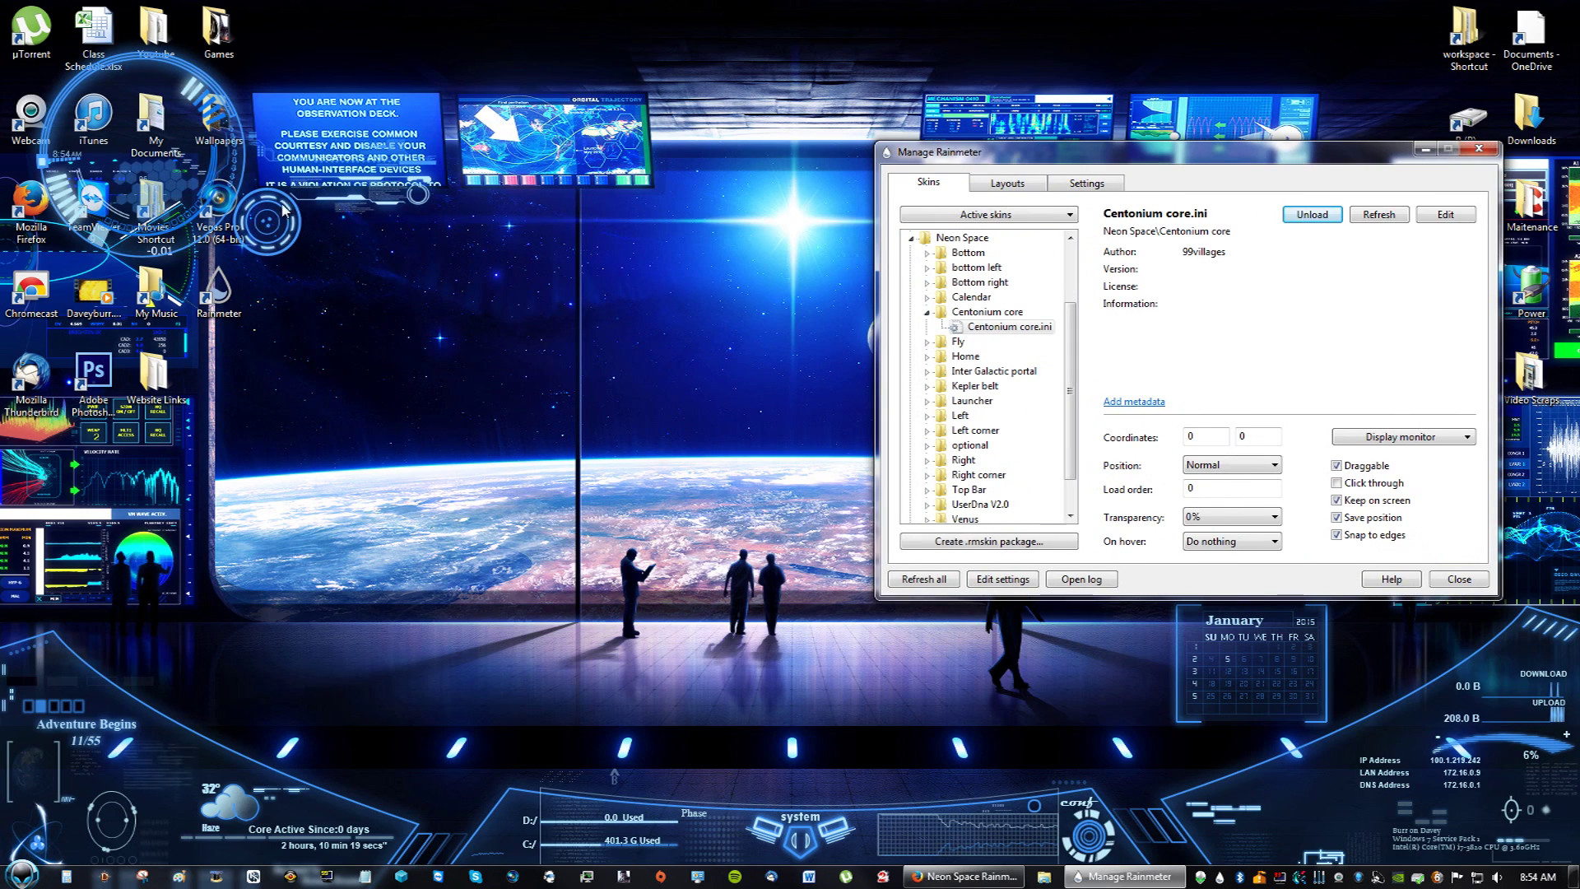
{"action": "left_click_drag", "start_coordinate": [288, 204], "coordinate": [588, 737]}
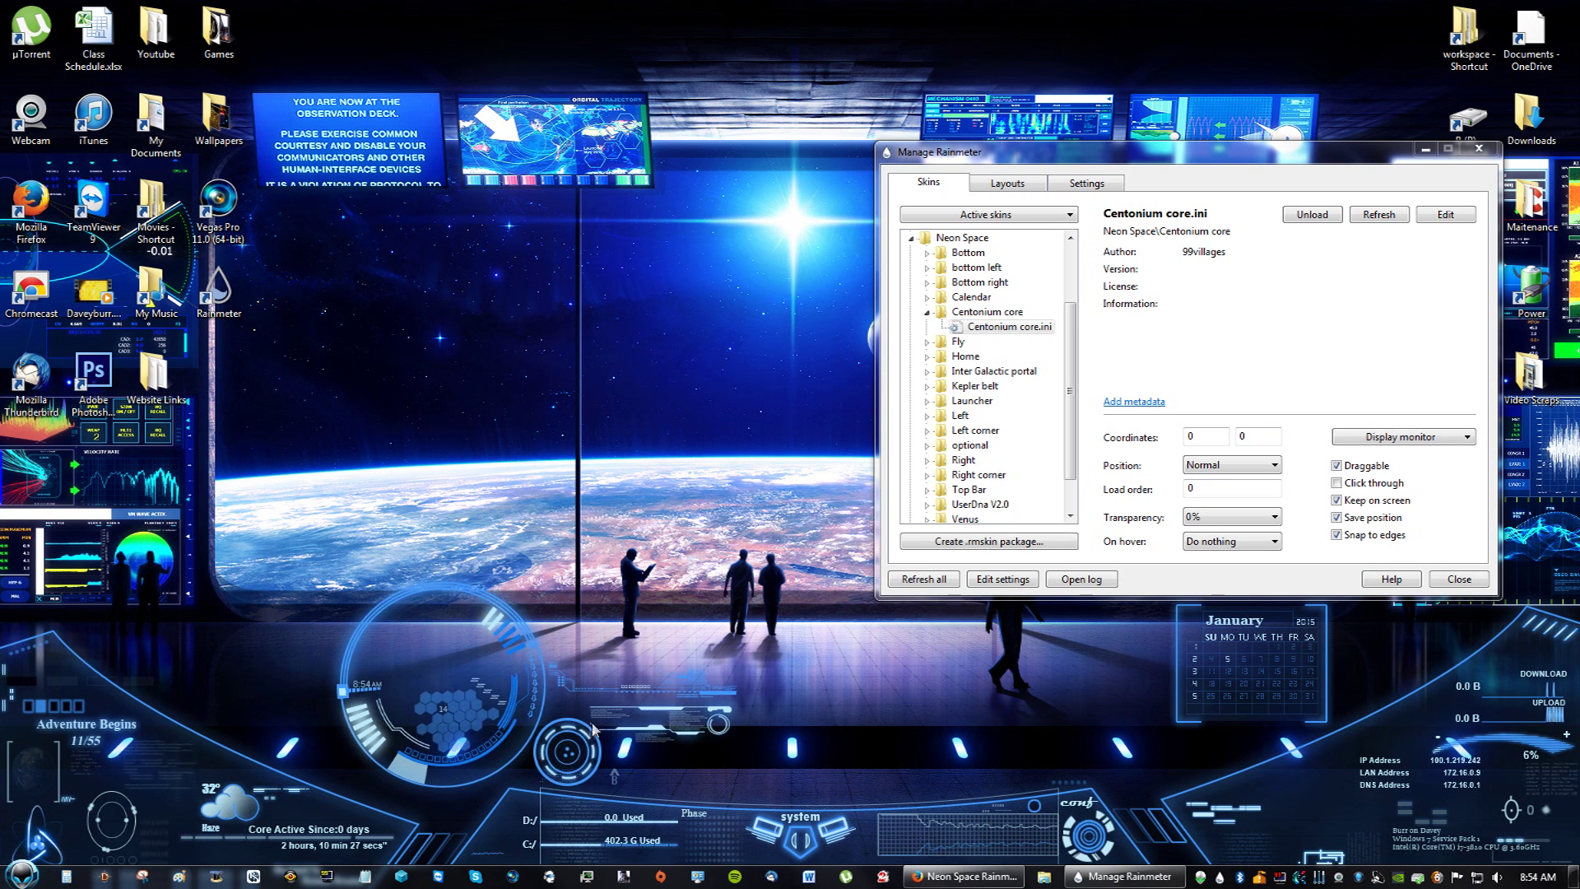
Step: Check the DeviantArt preview, then move the Centonium core dial up over the planet
{"action": "left_click", "coordinate": [932, 321]}
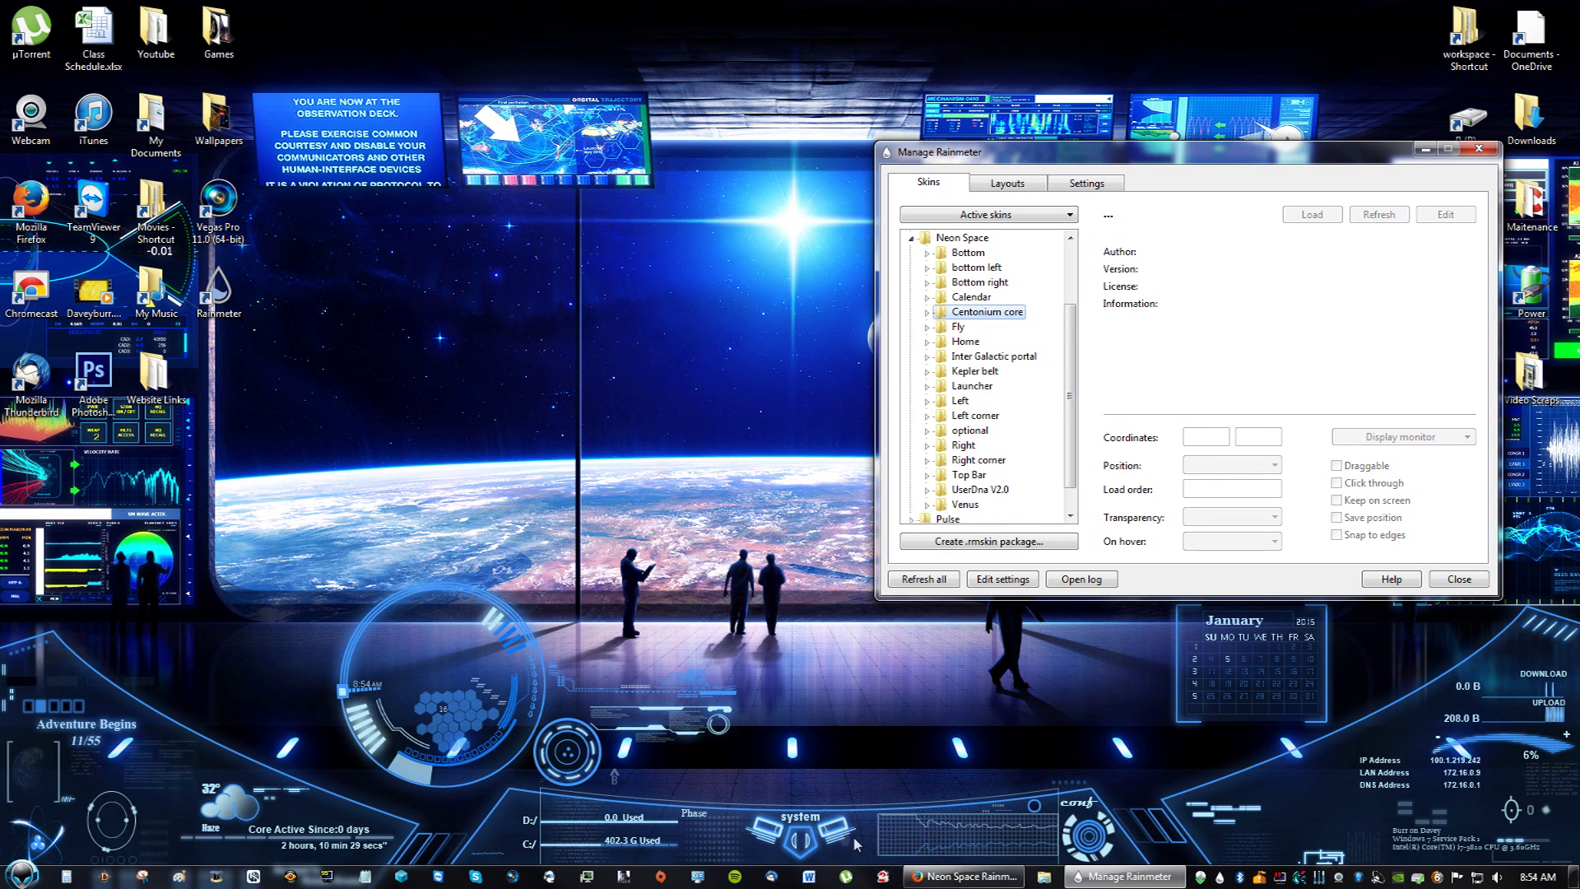
{"action": "left_click", "coordinate": [963, 875]}
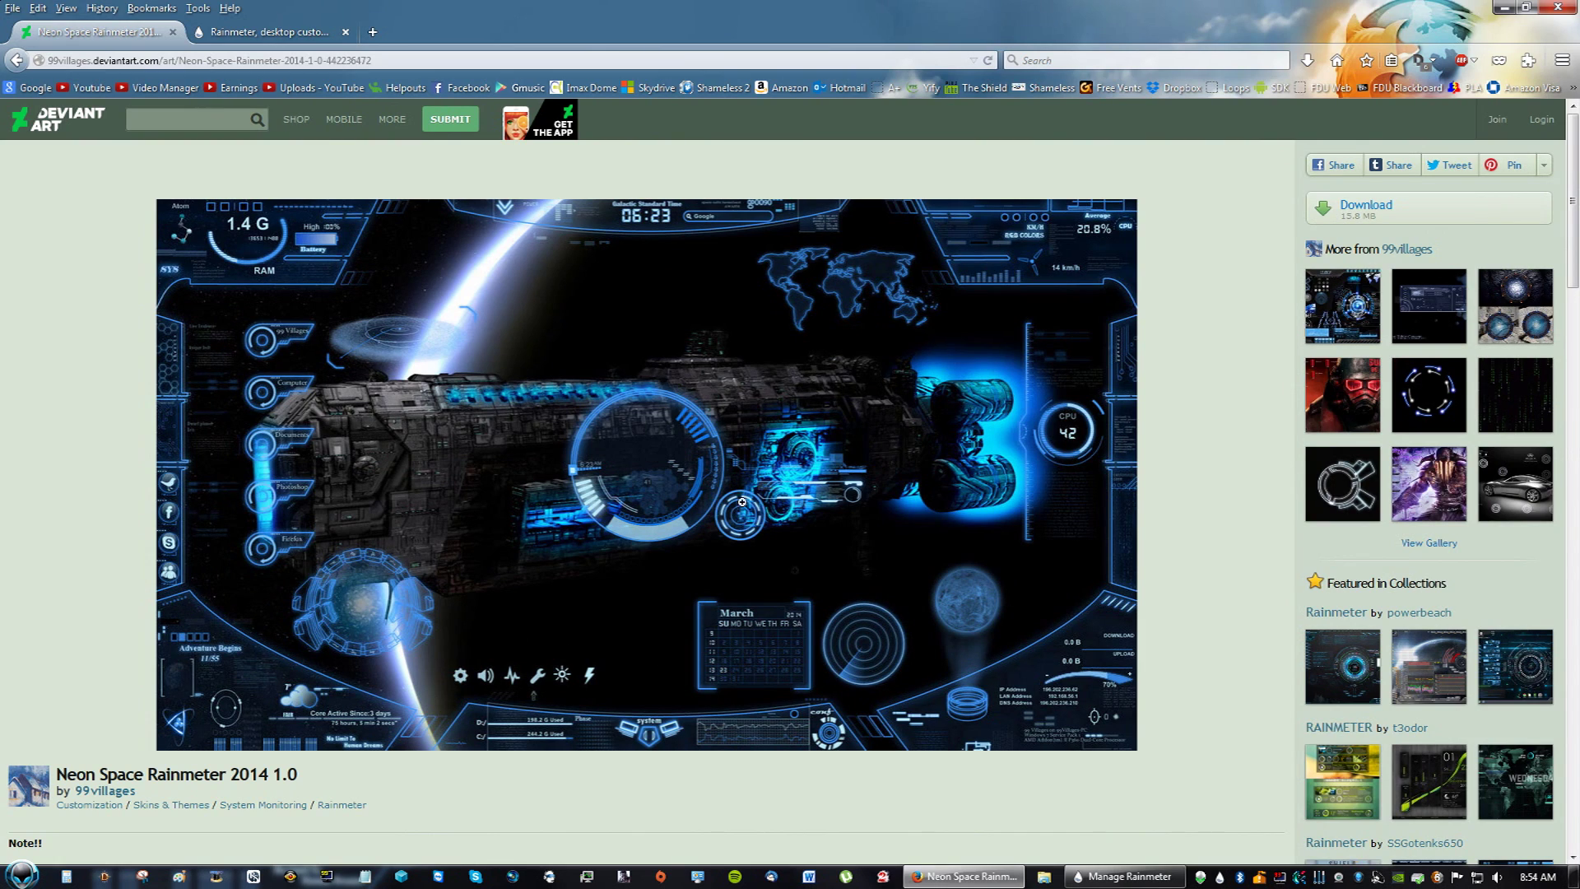
{"action": "left_click", "coordinate": [963, 876]}
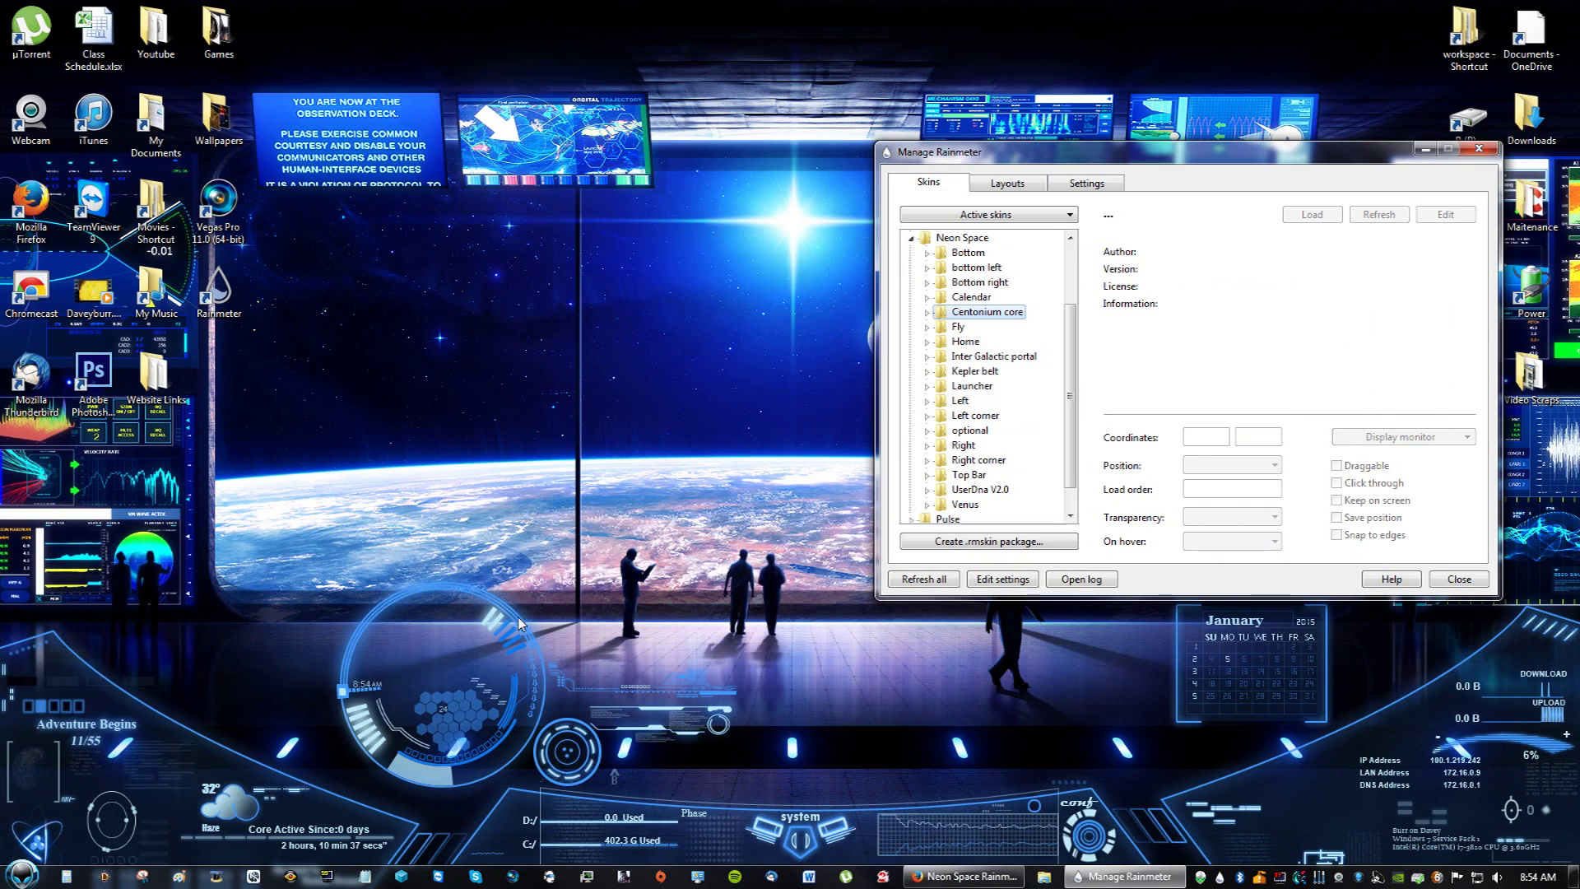
{"action": "left_click_drag", "start_coordinate": [519, 617], "coordinate": [793, 401]}
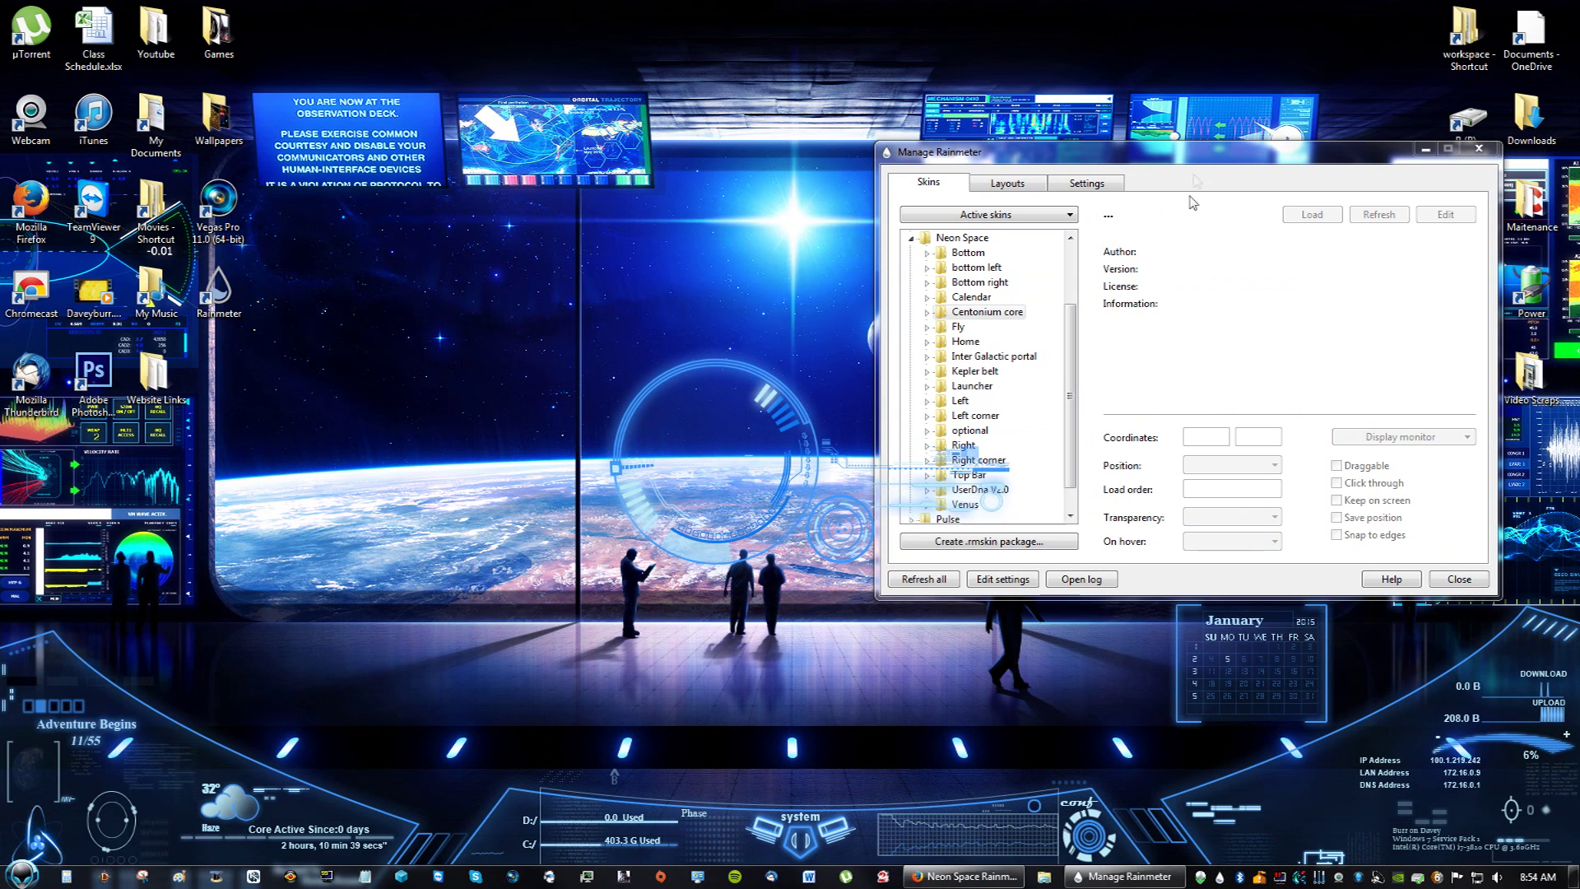
{"action": "left_click_drag", "start_coordinate": [1138, 159], "coordinate": [1120, 159]}
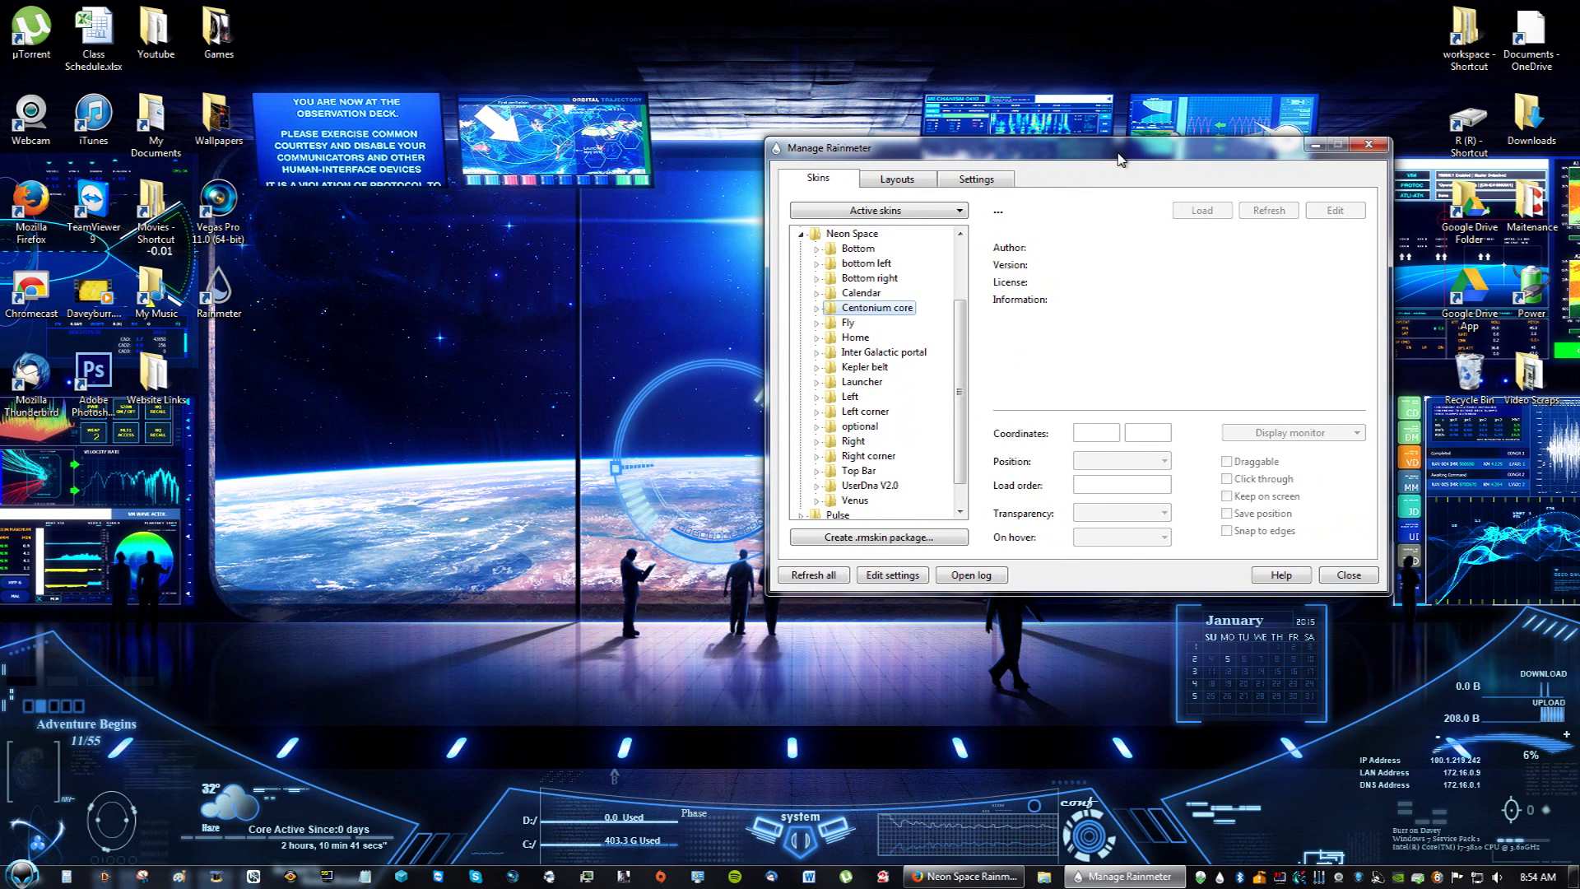
{"action": "left_click", "coordinate": [820, 324]}
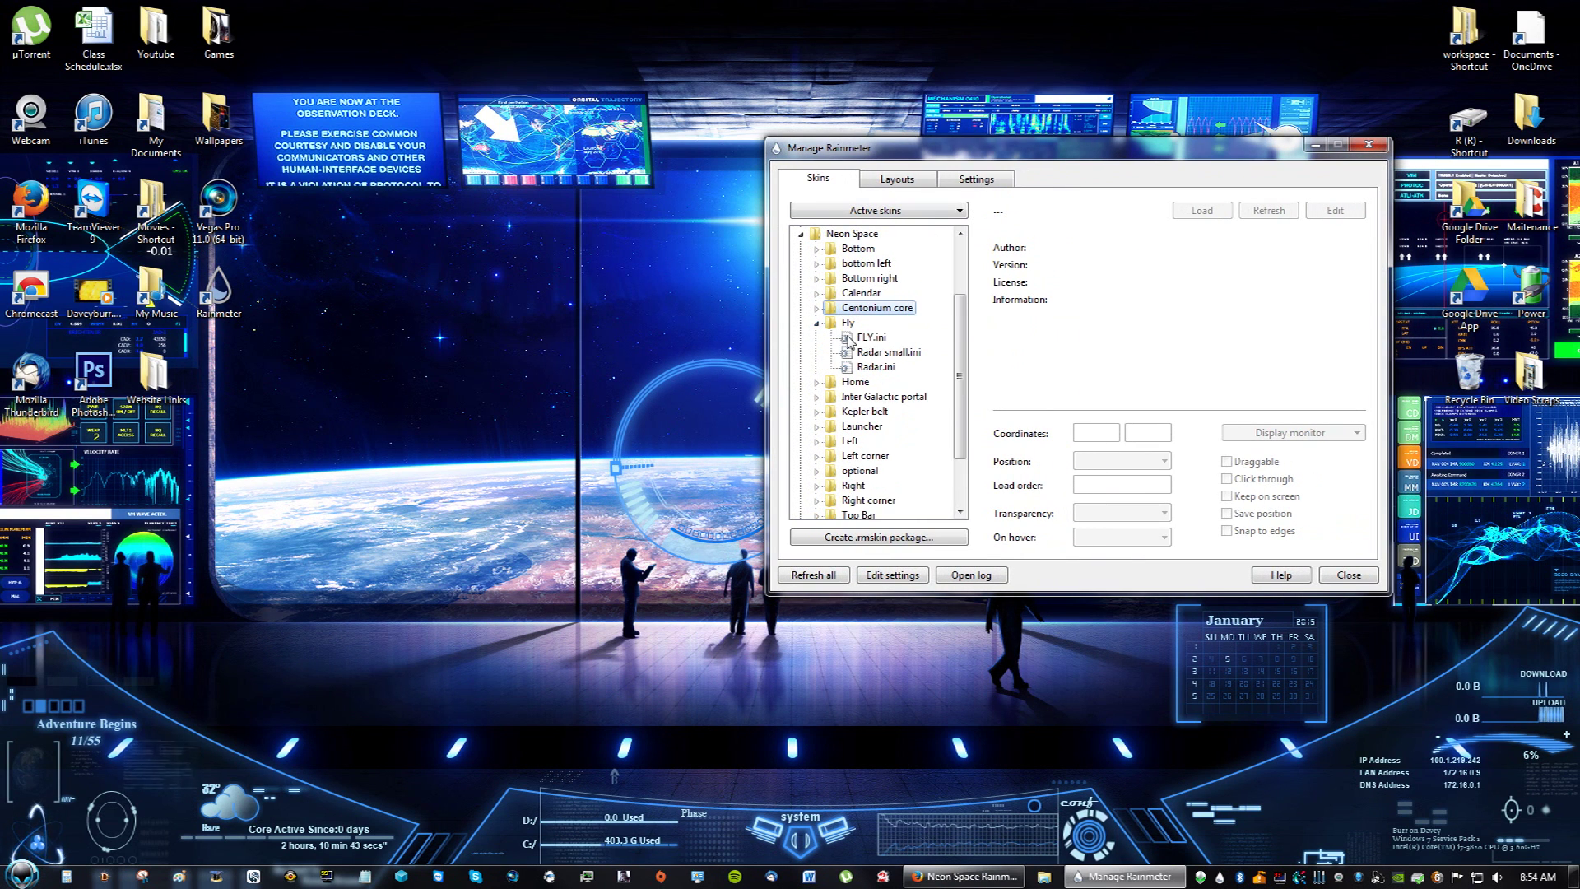
Step: Load the FLY.ini and Radar small.ini skins from the Fly folder
{"action": "left_click", "coordinate": [850, 339]}
{"action": "left_click", "coordinate": [1201, 211]}
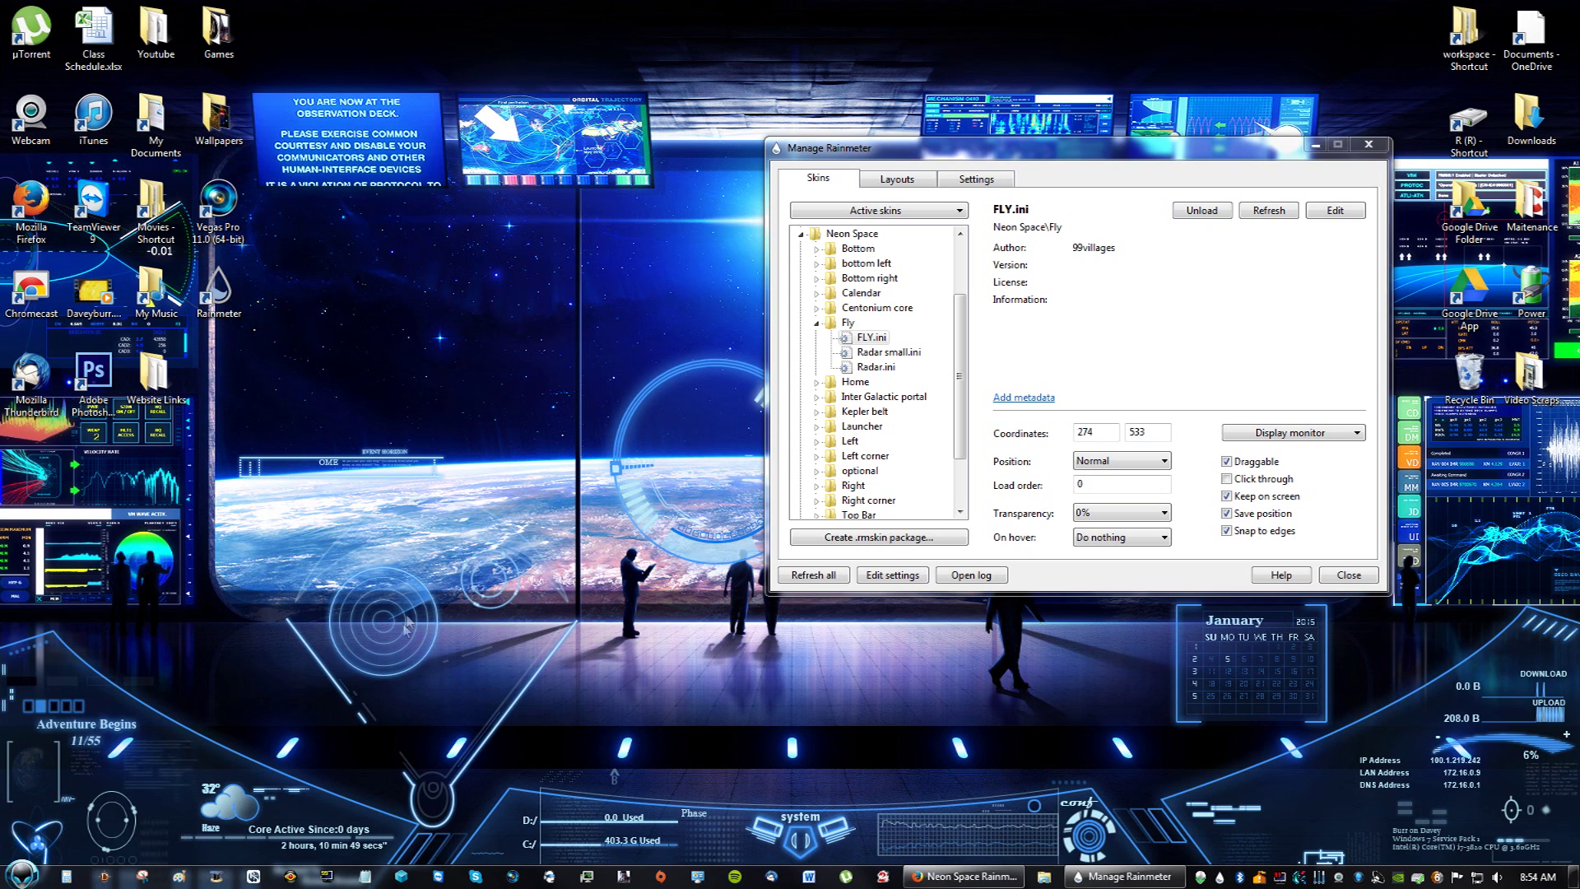
{"action": "left_click", "coordinate": [874, 353]}
{"action": "left_click", "coordinate": [1197, 216]}
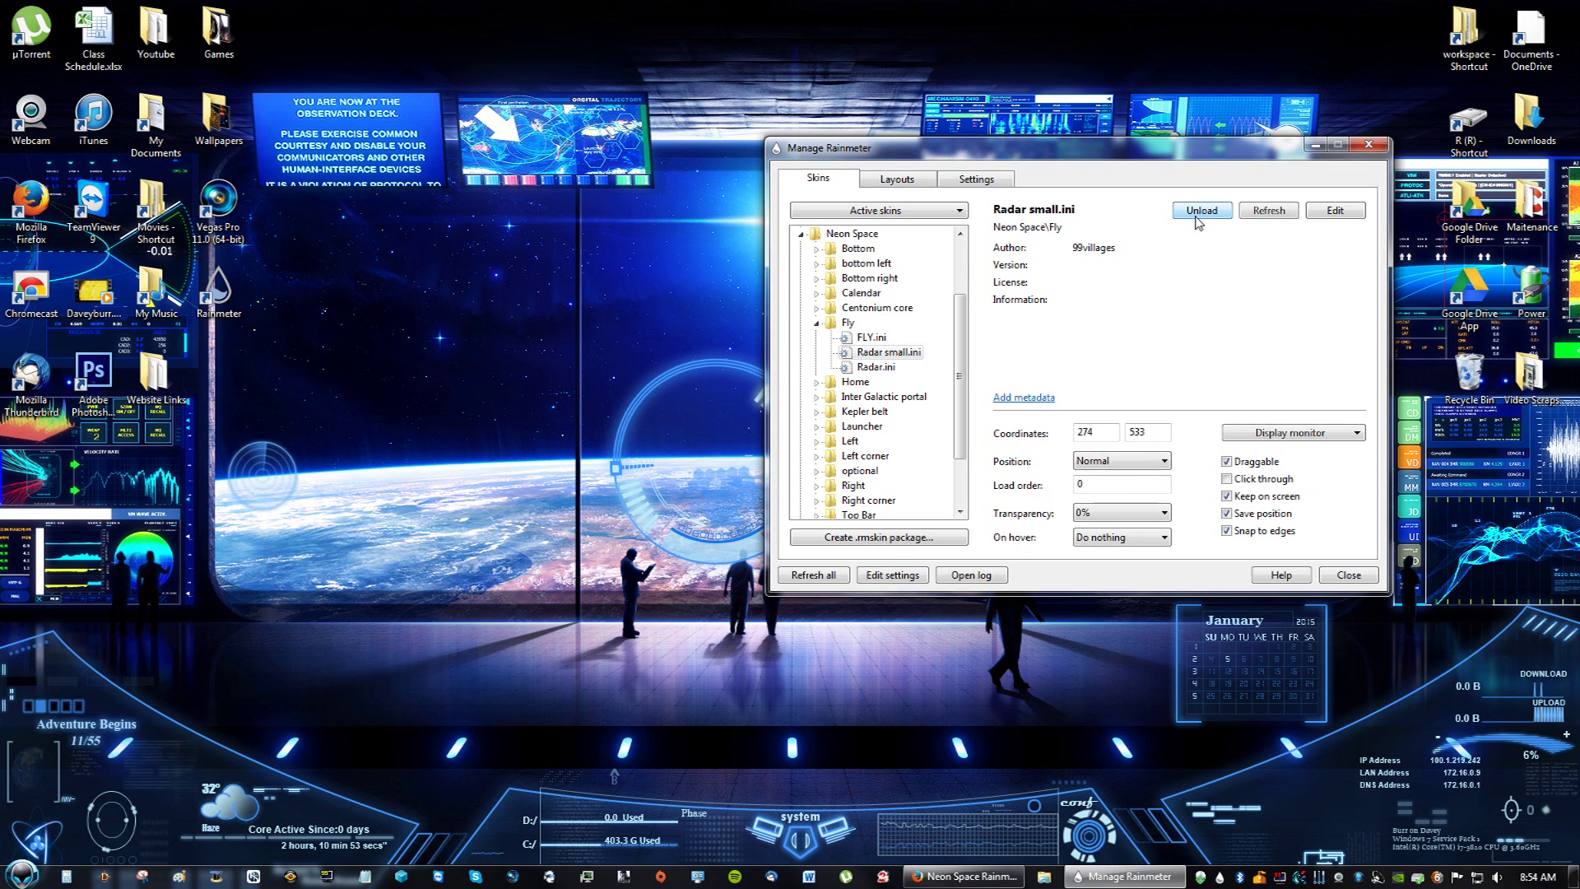
{"action": "left_click", "coordinate": [866, 338]}
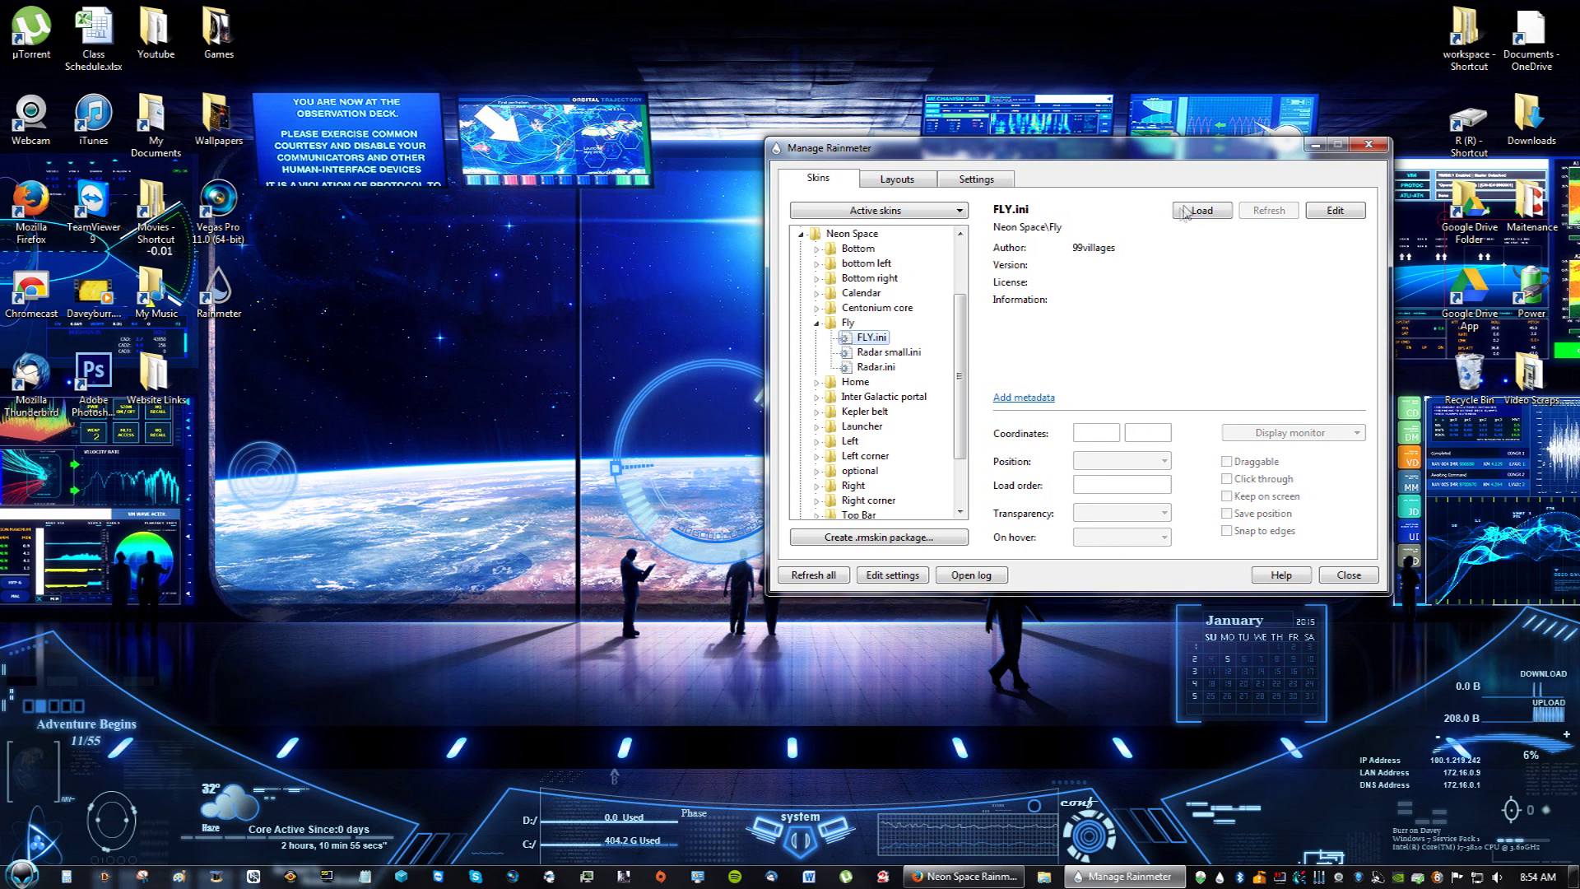
{"action": "left_click", "coordinate": [819, 325]}
Step: Compare the Home map skins, load Home map.ini and move the world map mid-screen
{"action": "left_click", "coordinate": [819, 339]}
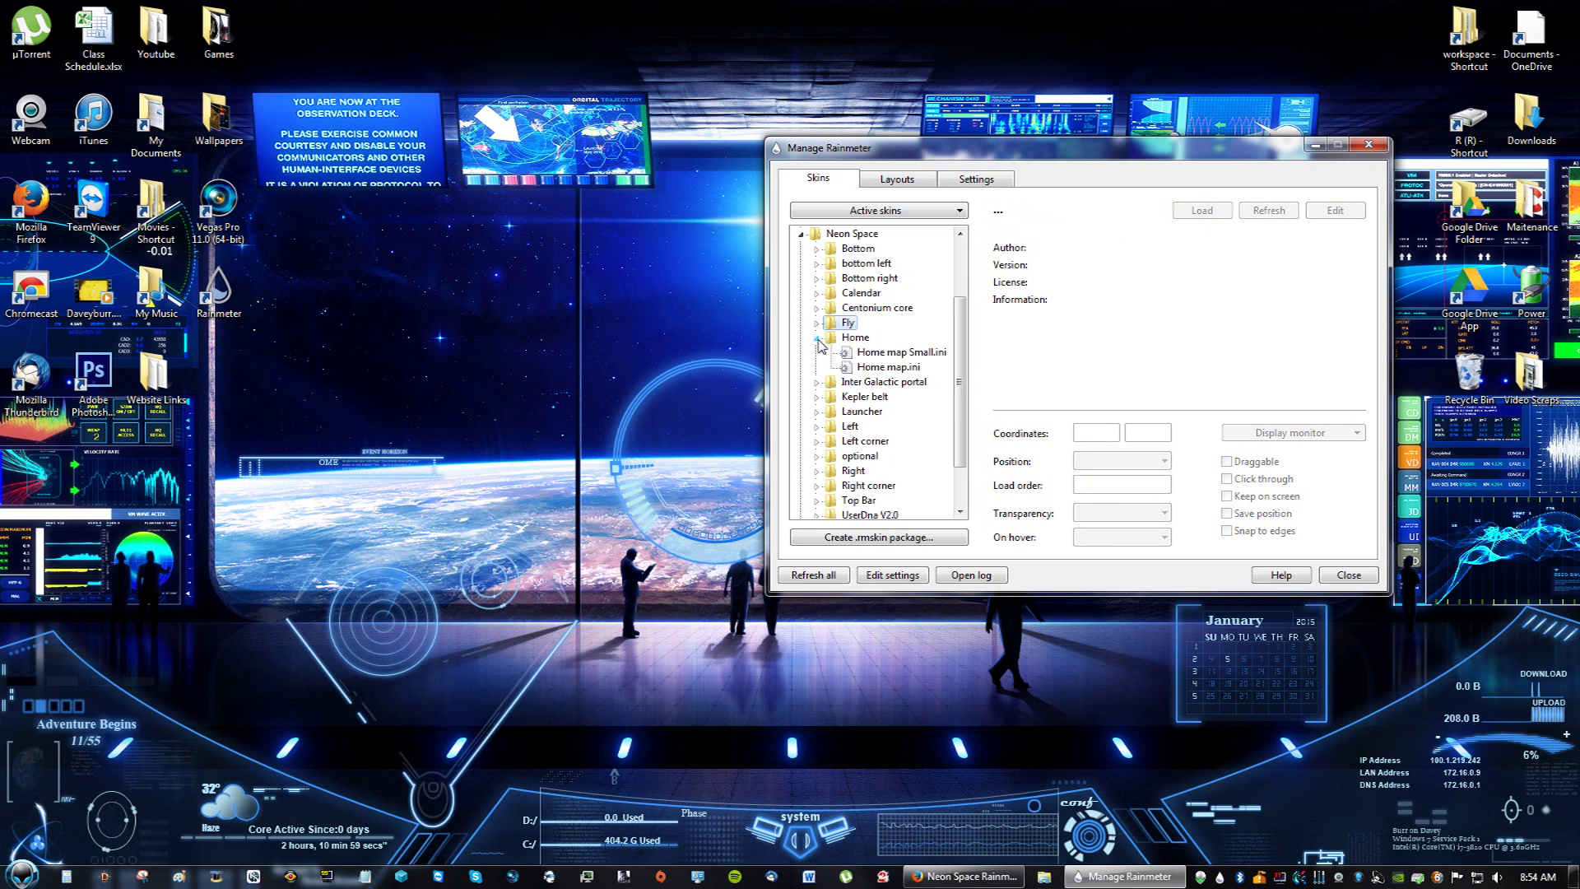
{"action": "left_click", "coordinate": [868, 354]}
{"action": "left_click", "coordinate": [873, 369]}
{"action": "left_click", "coordinate": [893, 352]}
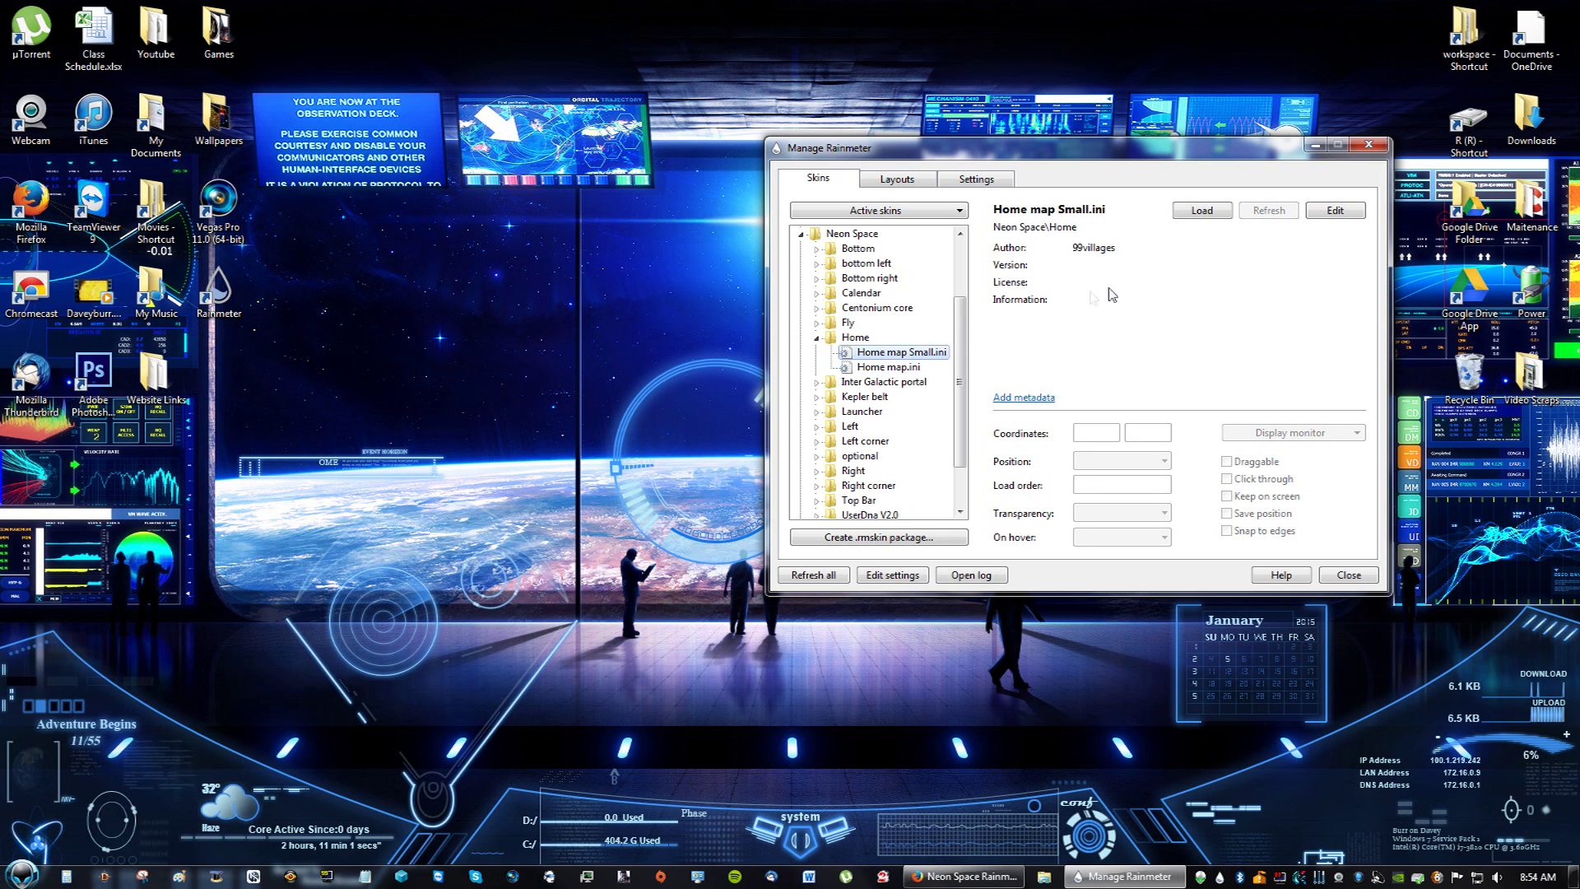
{"action": "left_click", "coordinate": [909, 368]}
{"action": "left_click", "coordinate": [904, 358]}
{"action": "left_click", "coordinate": [903, 367]}
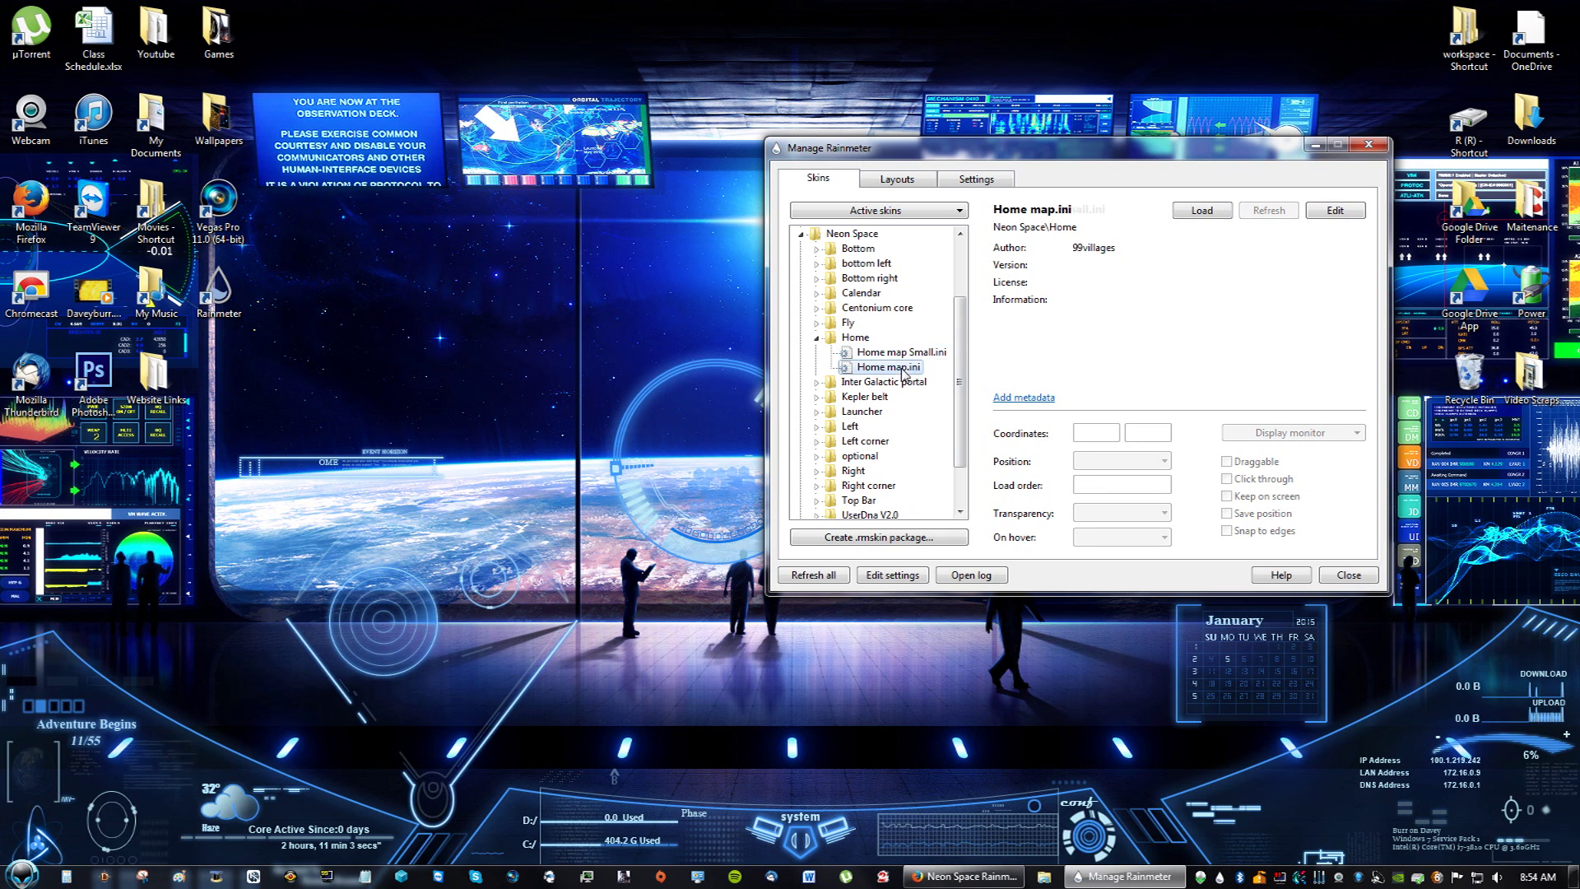
{"action": "left_click", "coordinate": [1197, 210]}
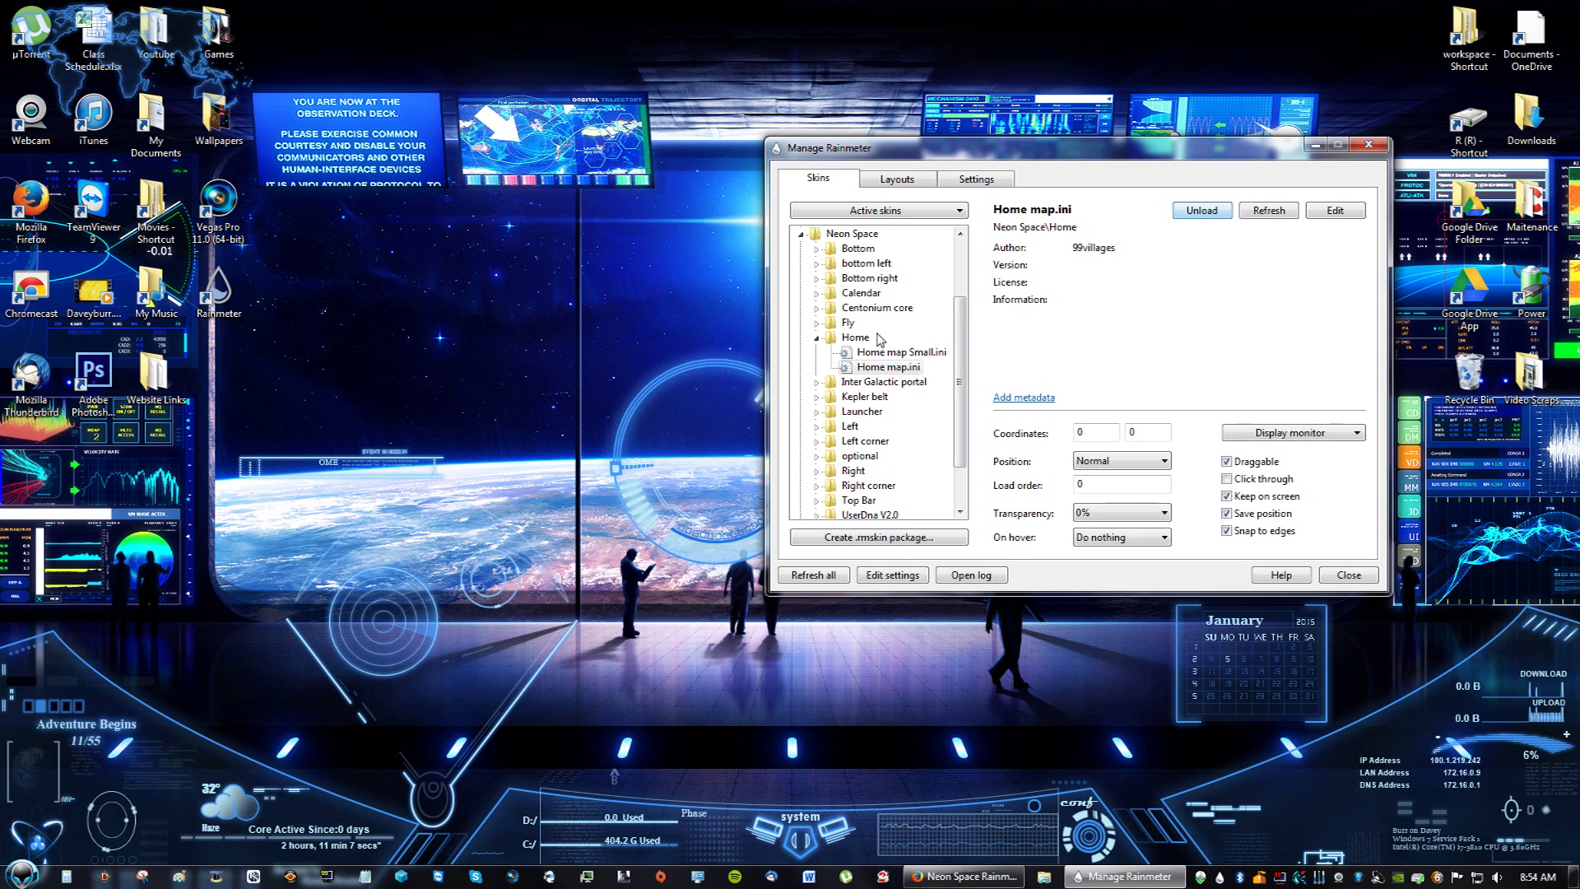
{"action": "left_click_drag", "start_coordinate": [243, 88], "coordinate": [578, 429]}
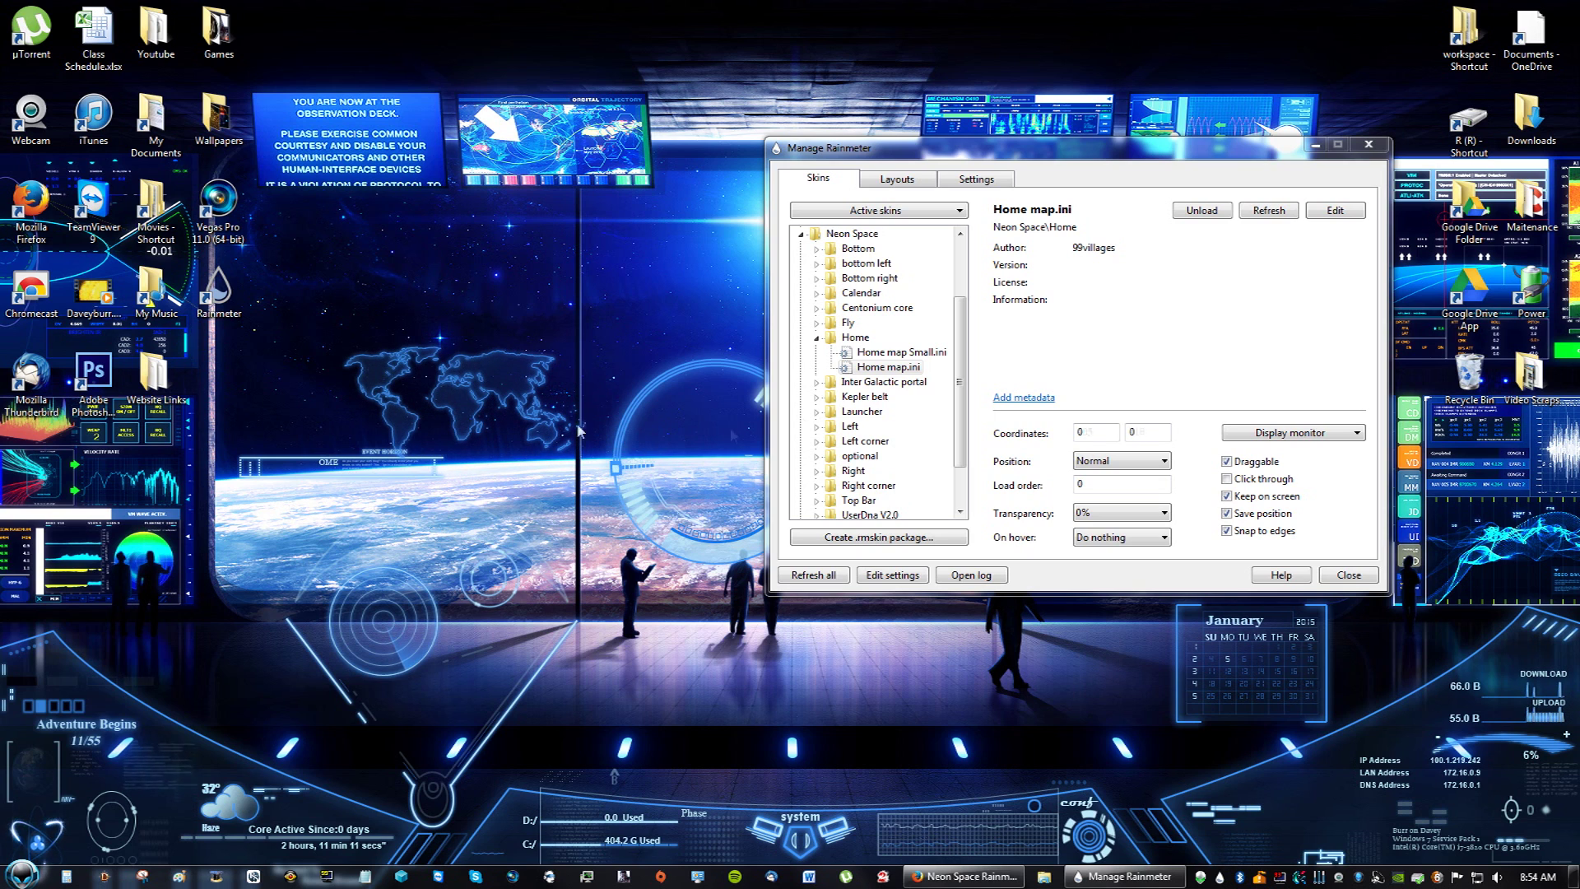
Step: Load Home map Small.ini instead, then select InterGalactic Portal 2 in the portal folder
{"action": "left_click", "coordinate": [874, 354]}
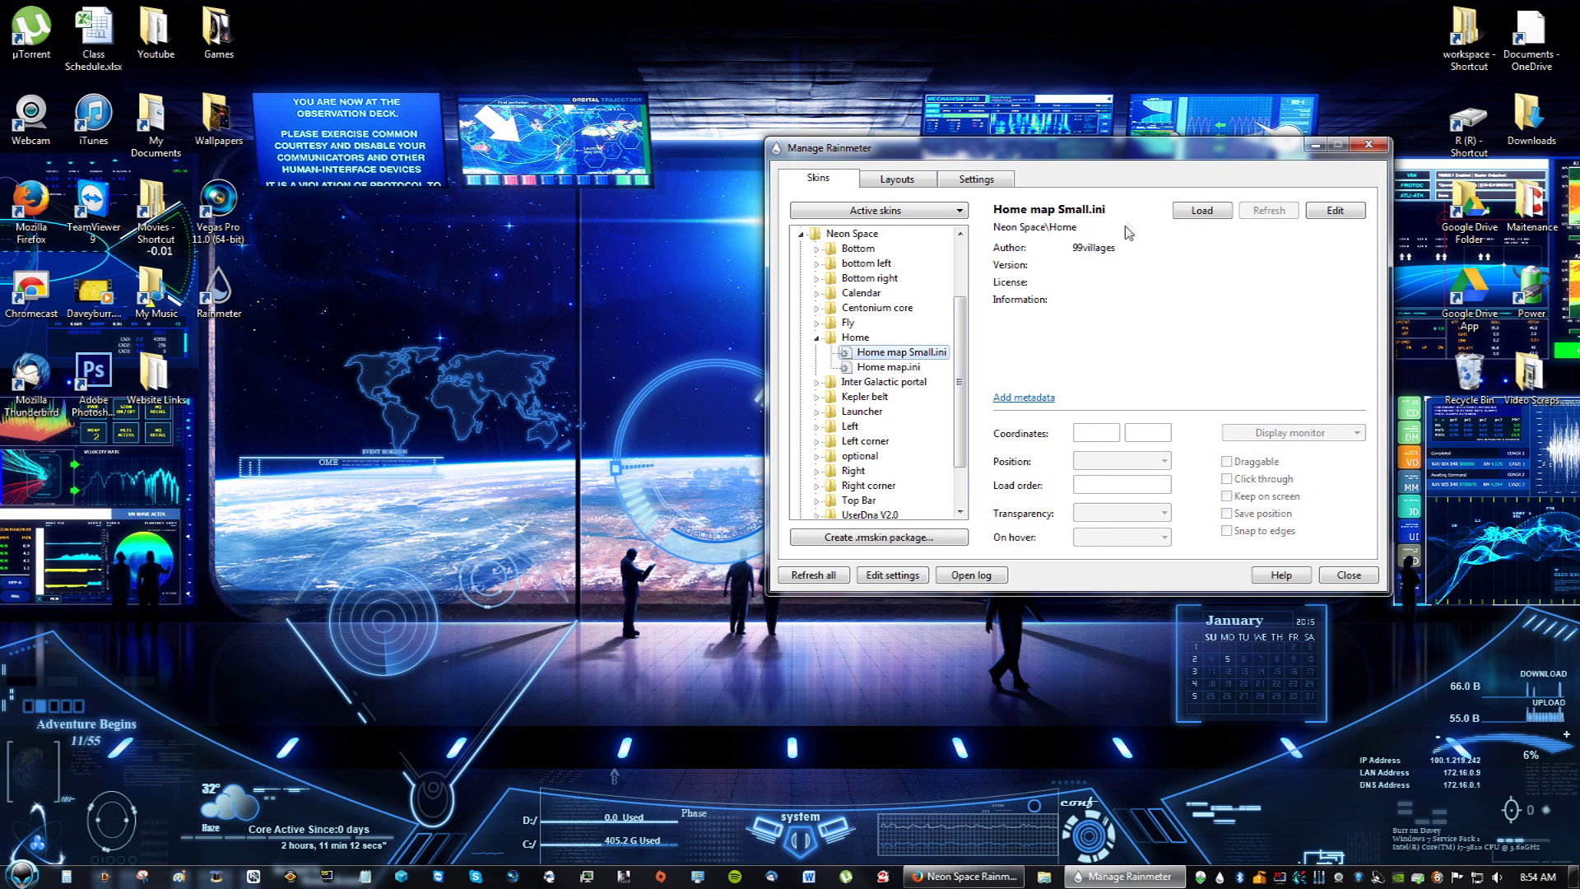
{"action": "left_click", "coordinate": [1201, 211]}
{"action": "left_click", "coordinate": [885, 366]}
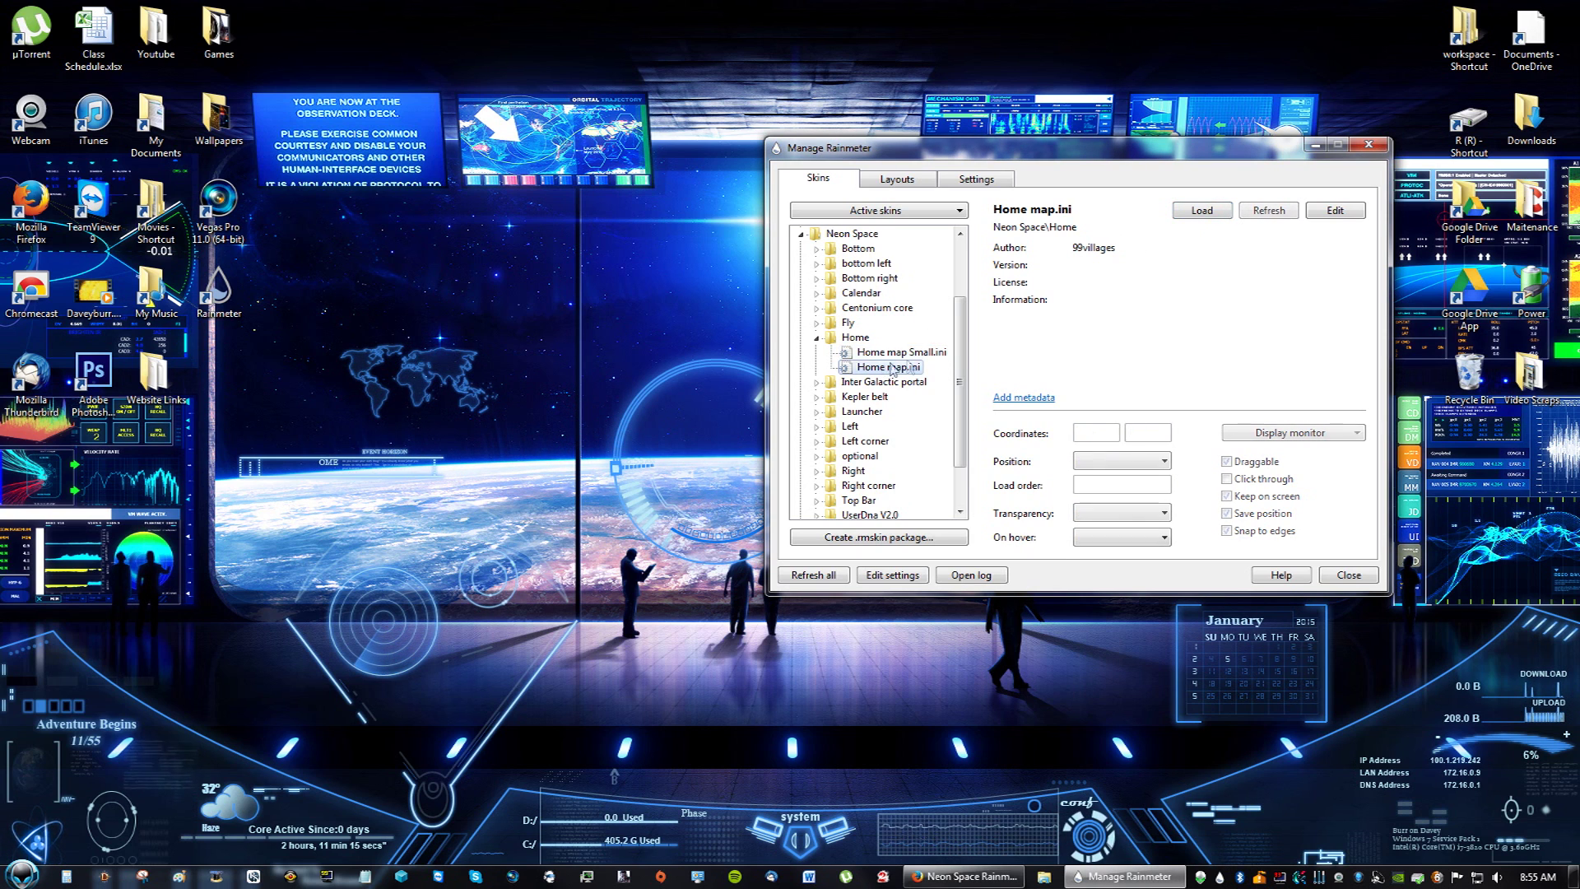
{"action": "key", "text": "Return"}
{"action": "left_click", "coordinate": [816, 337]}
{"action": "left_click", "coordinate": [817, 352]}
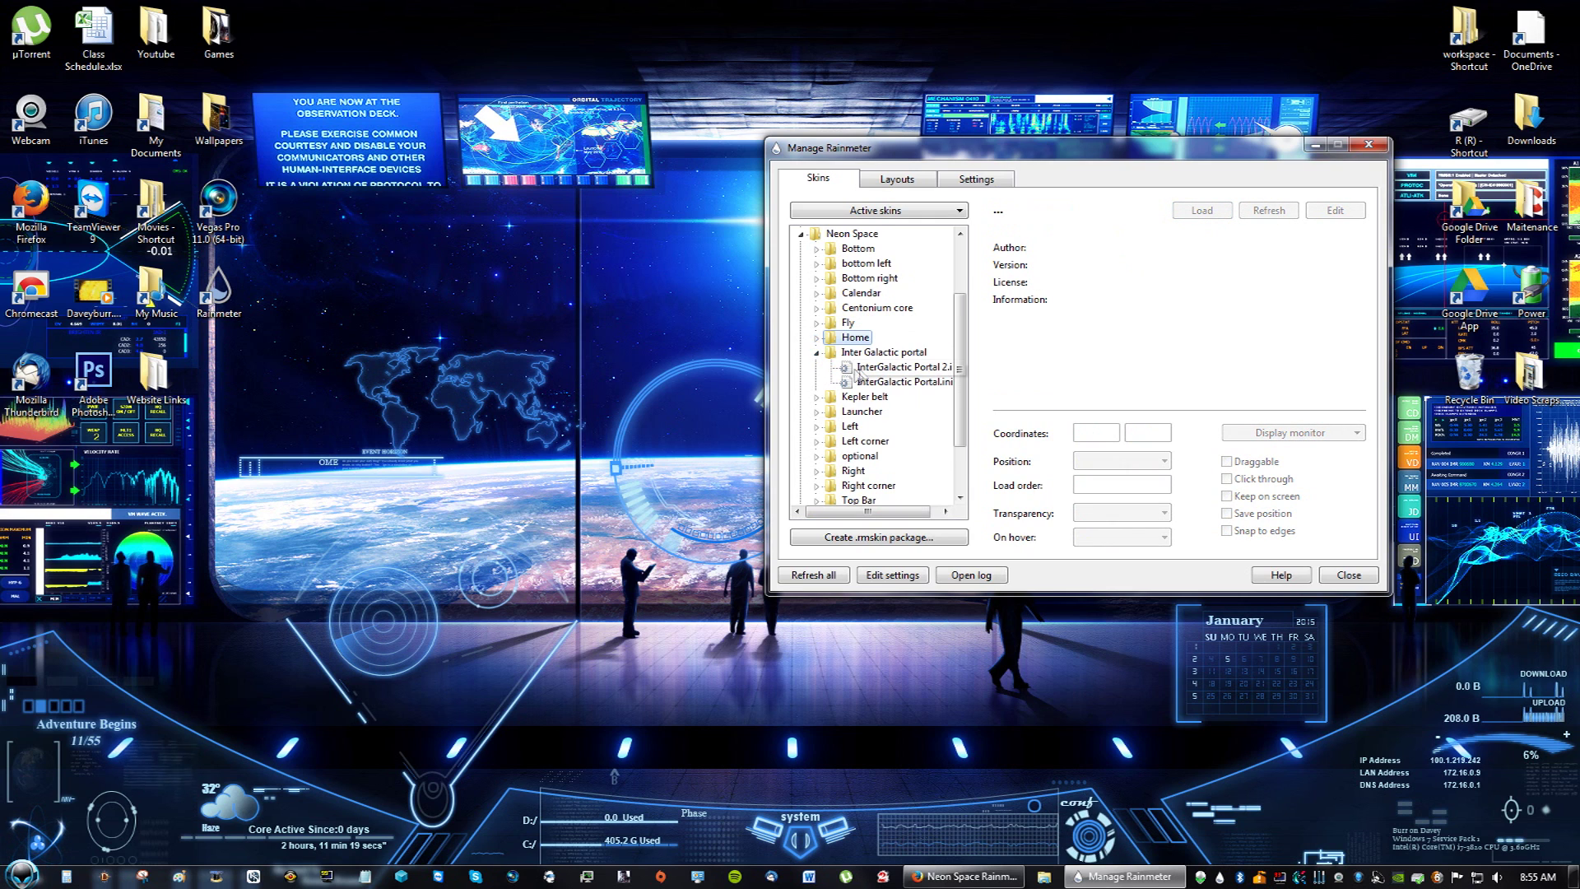
{"action": "left_click", "coordinate": [860, 368]}
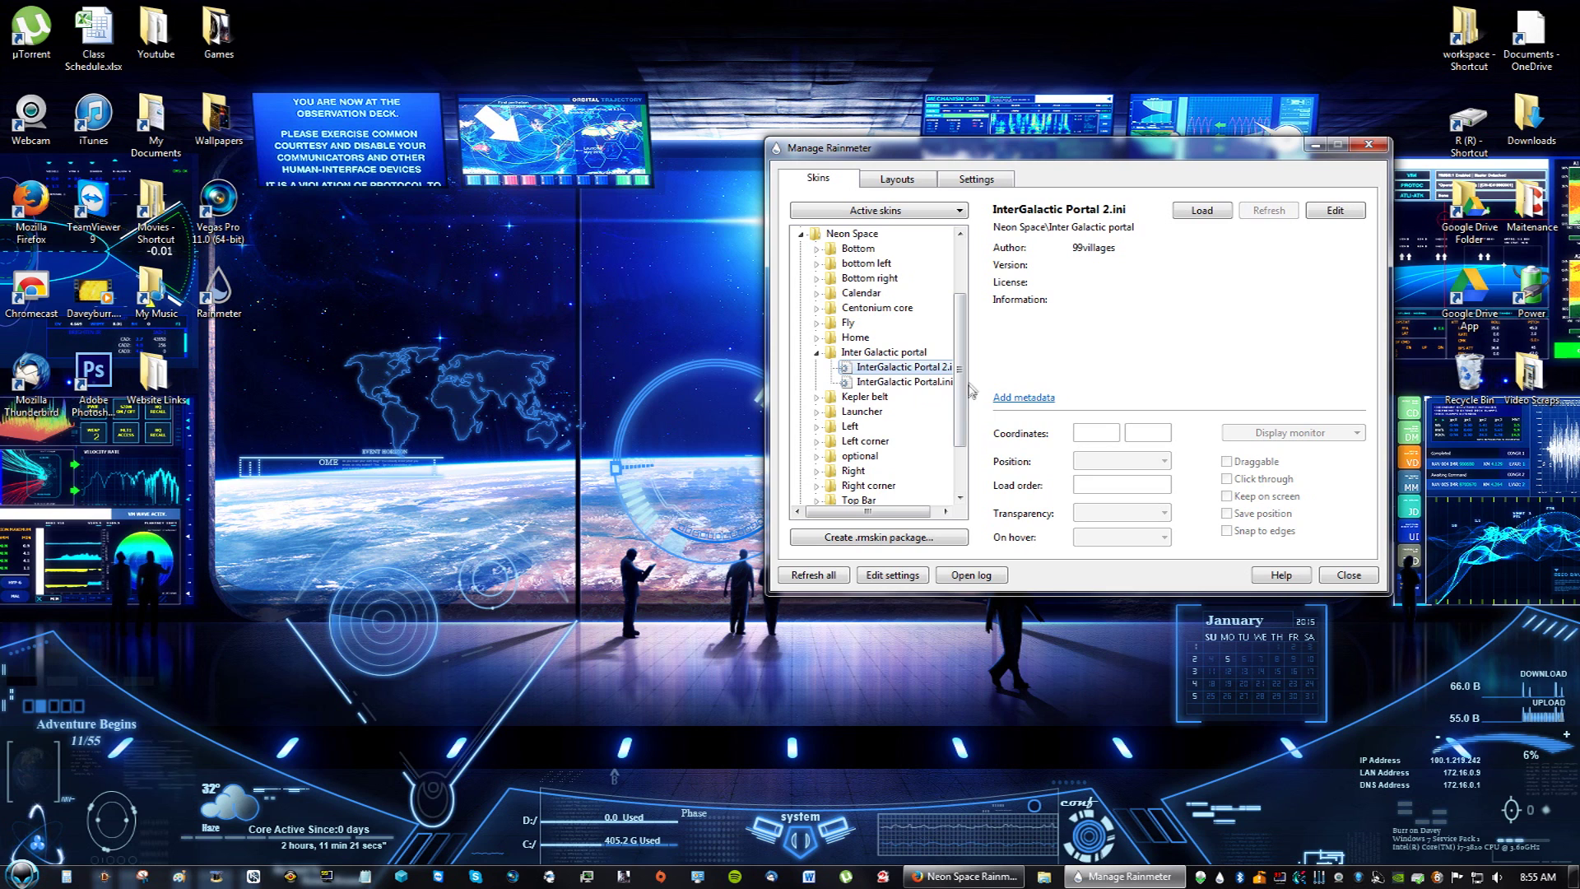
Step: Load InterGalactic Portal 2.ini and settle the portal ring over the world map
{"action": "left_click", "coordinate": [1201, 210]}
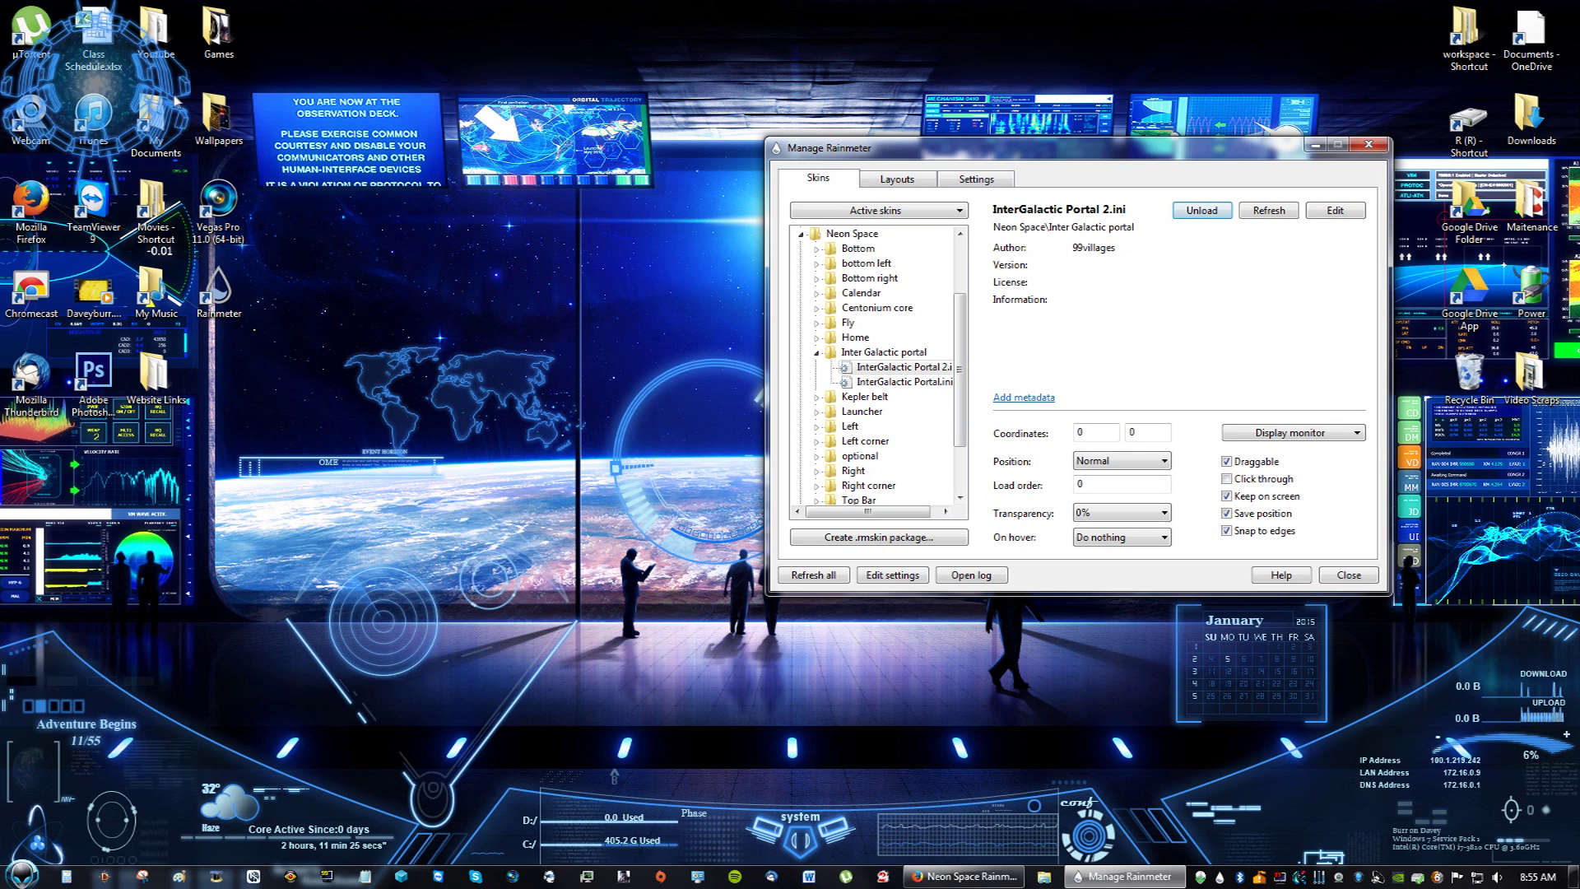
{"action": "left_click_drag", "start_coordinate": [177, 100], "coordinate": [428, 269]}
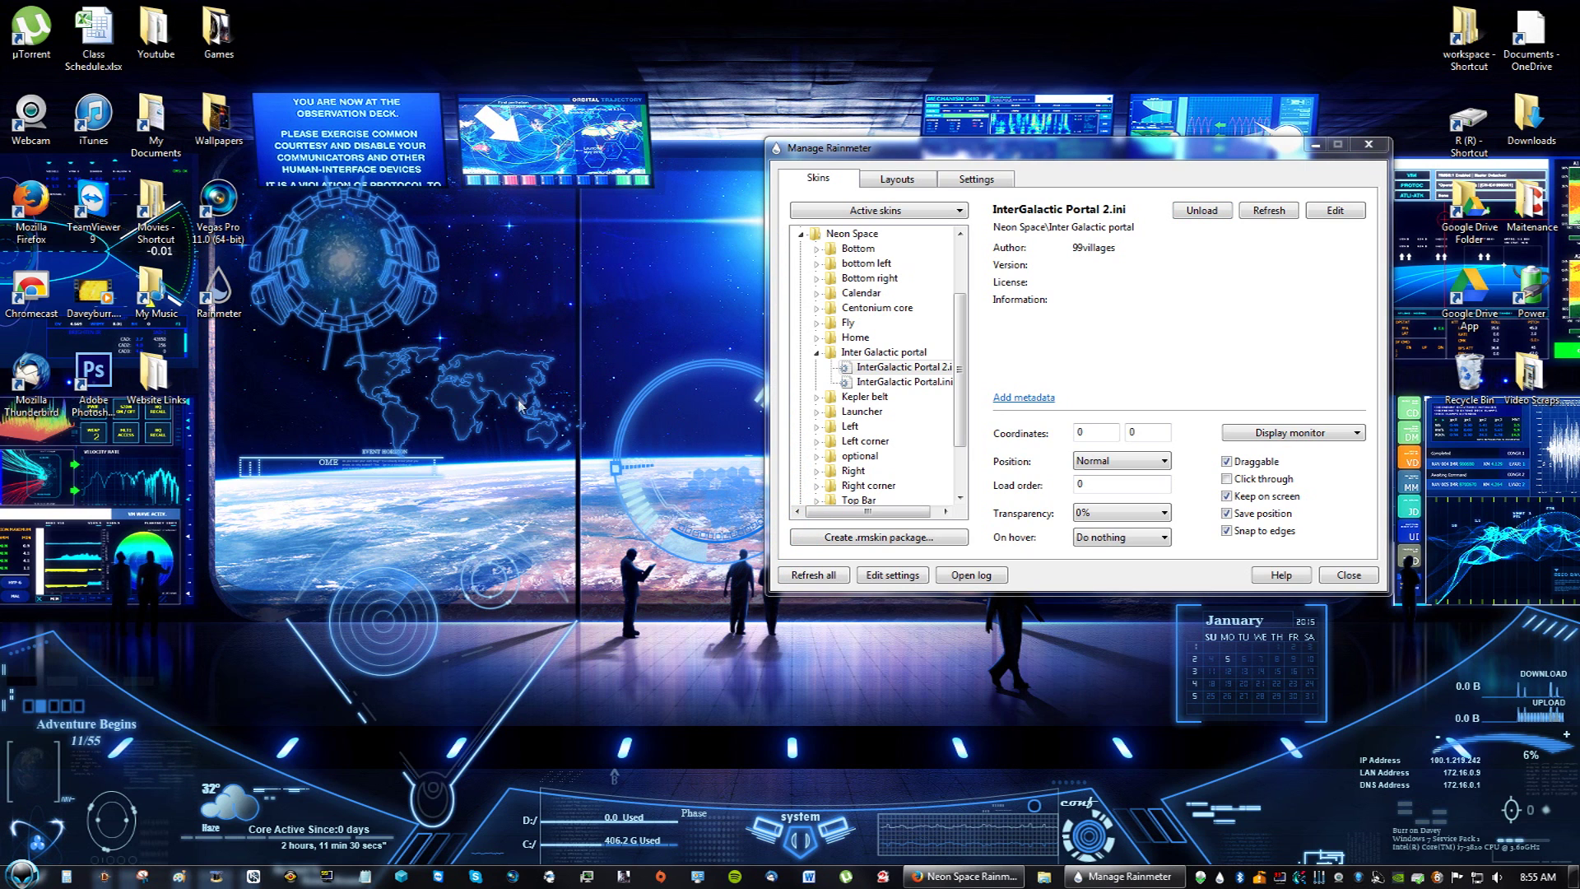
{"action": "left_click_drag", "start_coordinate": [519, 405], "coordinate": [686, 280]}
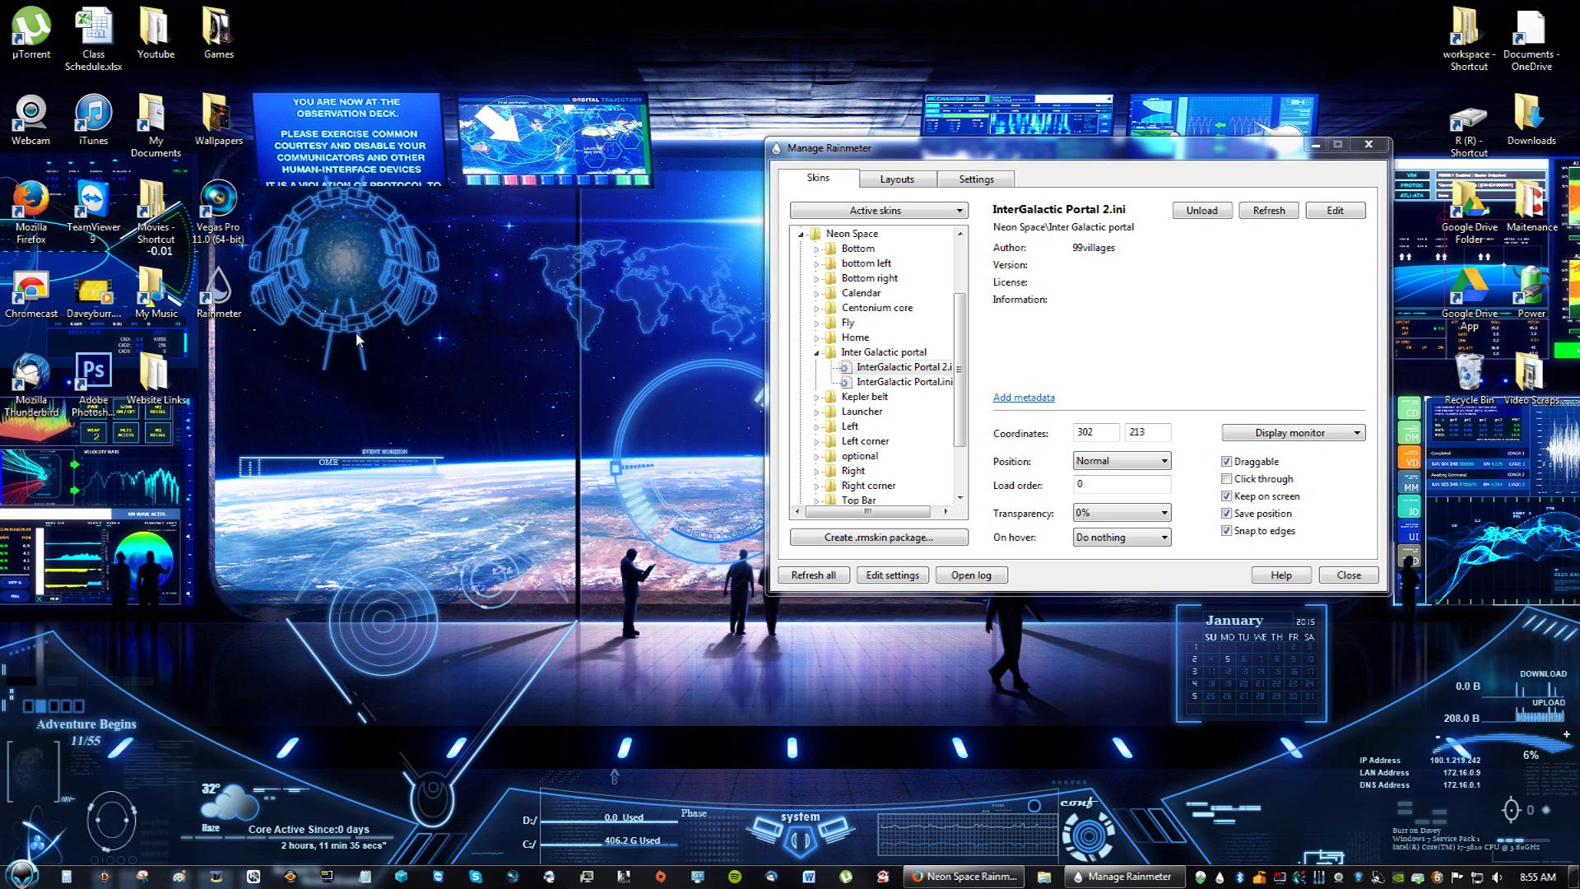
{"action": "left_click_drag", "start_coordinate": [357, 338], "coordinate": [336, 380]}
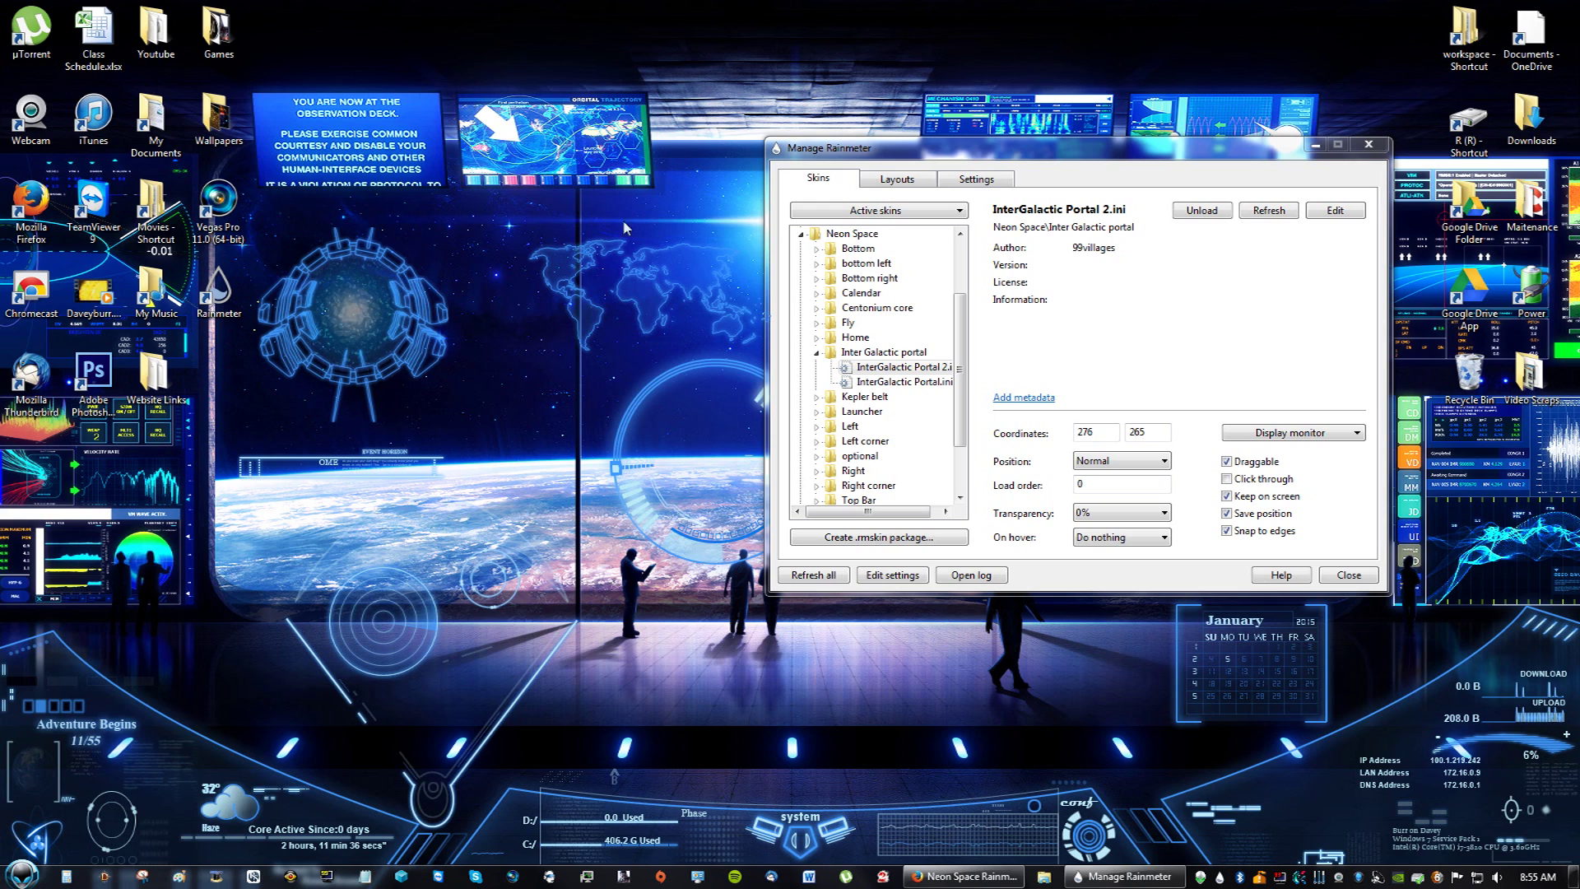
Step: Load Kuiper belt Large.ini from Kepler belt and drag the ring to desktop centre
{"action": "key", "text": "Left"}
{"action": "key", "text": "Left"}
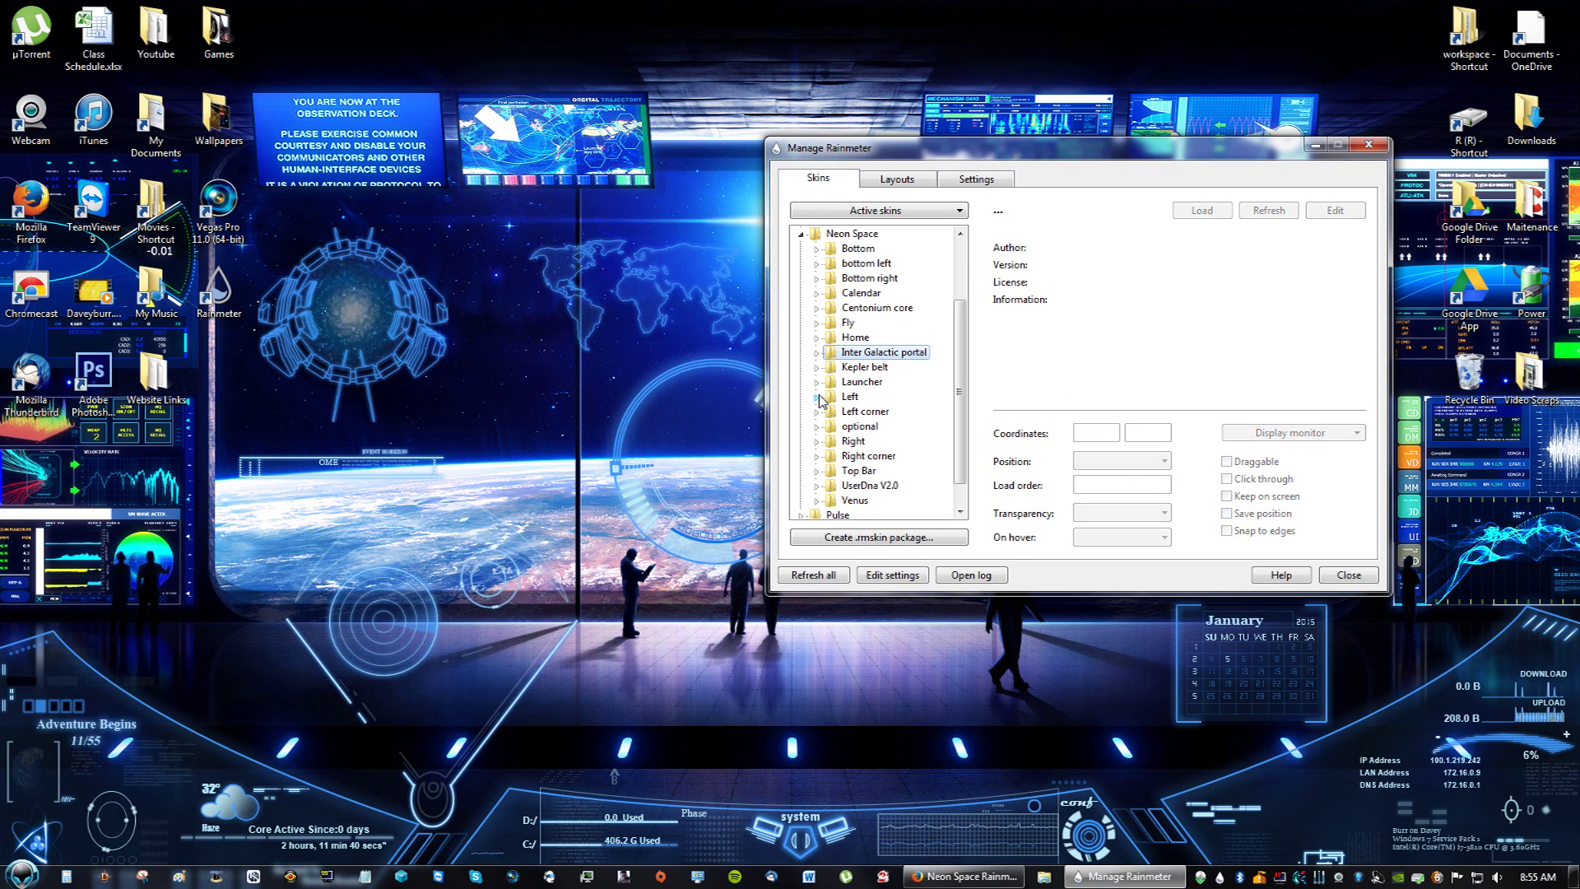
{"action": "left_click", "coordinate": [818, 367]}
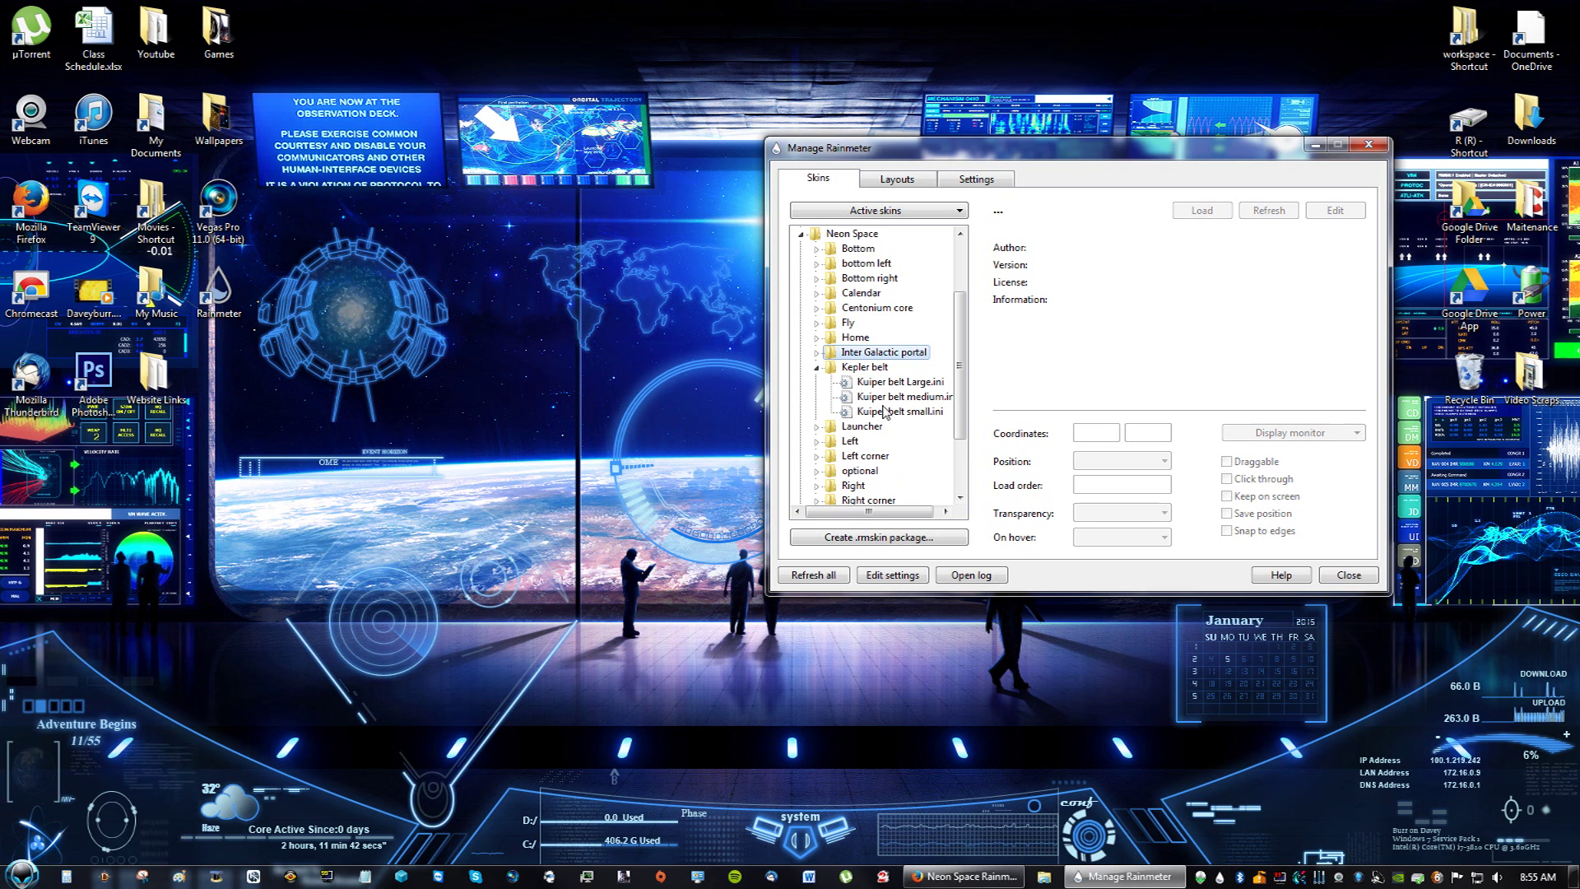
{"action": "left_click", "coordinate": [895, 383]}
{"action": "left_click", "coordinate": [1203, 212]}
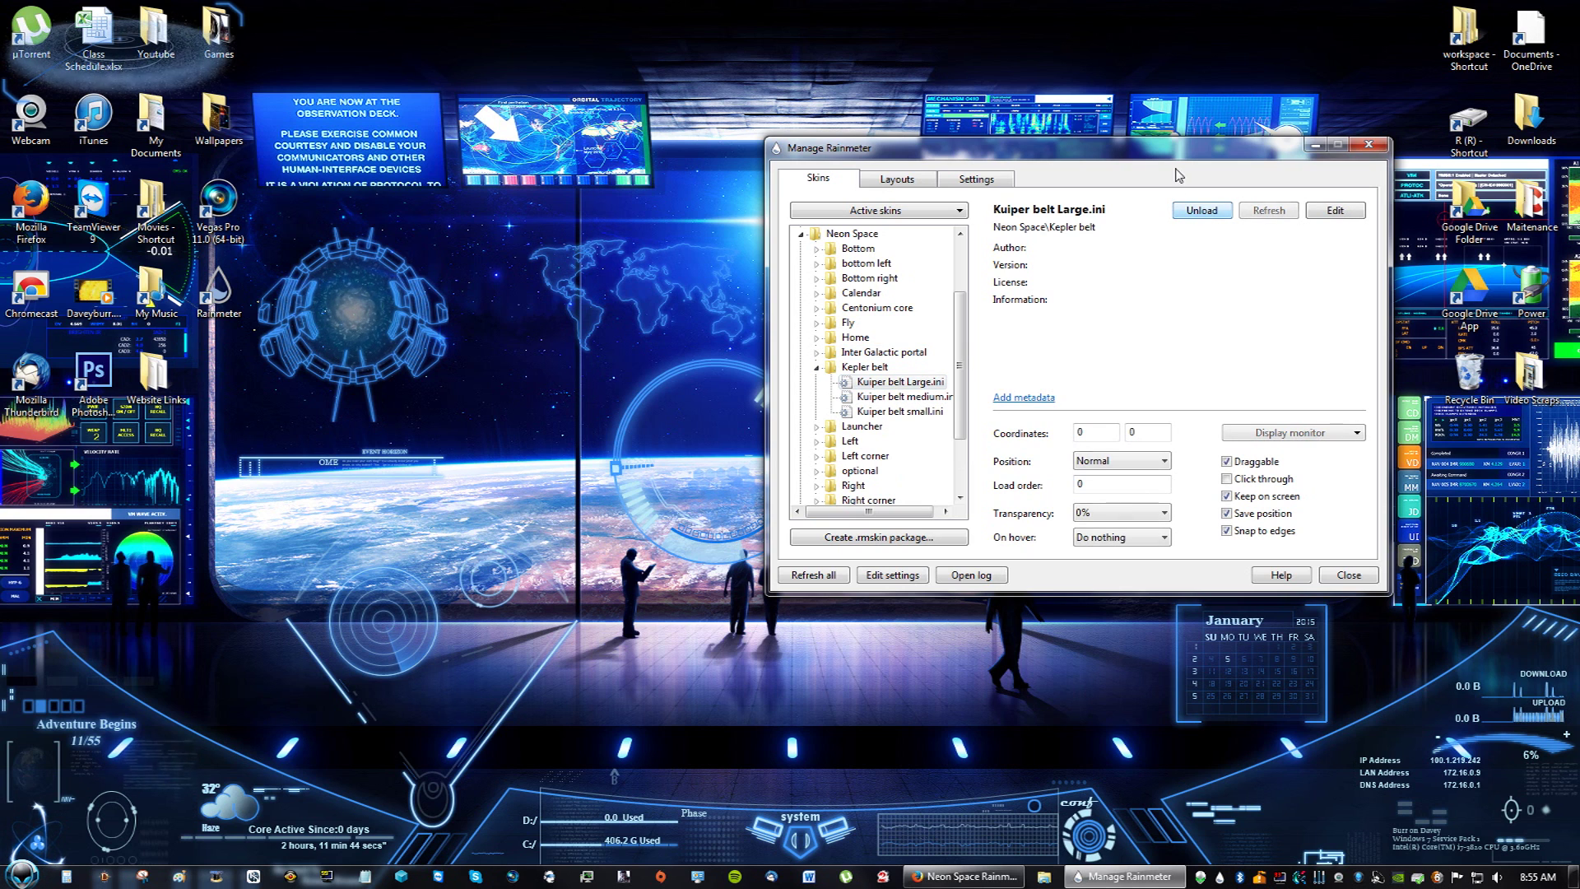
{"action": "left_click_drag", "start_coordinate": [284, 86], "coordinate": [558, 429]}
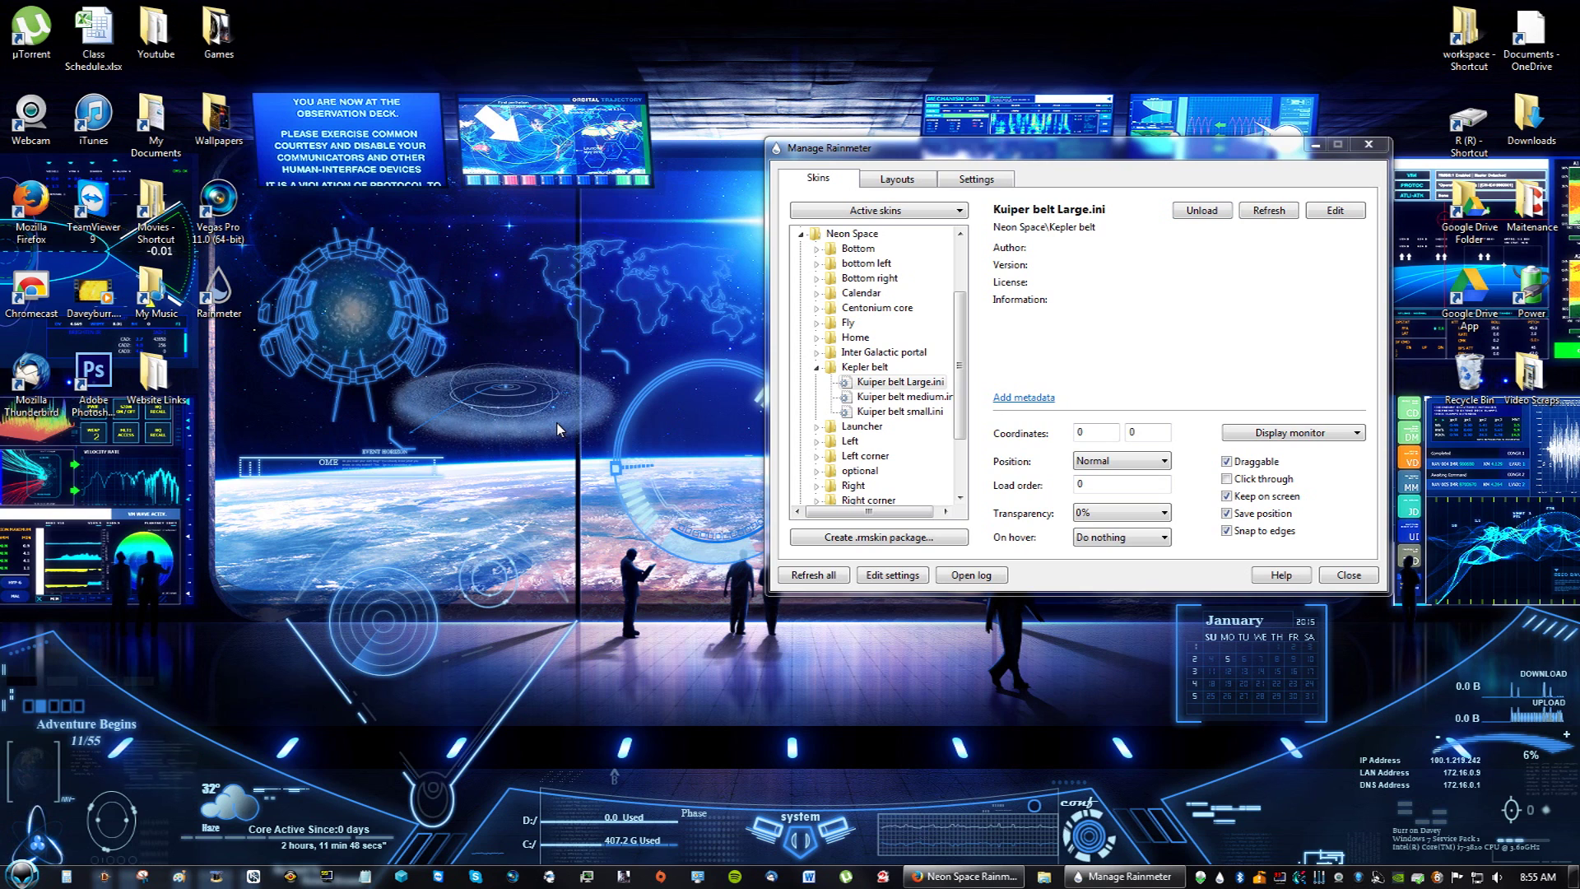
{"action": "left_click", "coordinate": [818, 367]}
{"action": "left_click", "coordinate": [818, 382]}
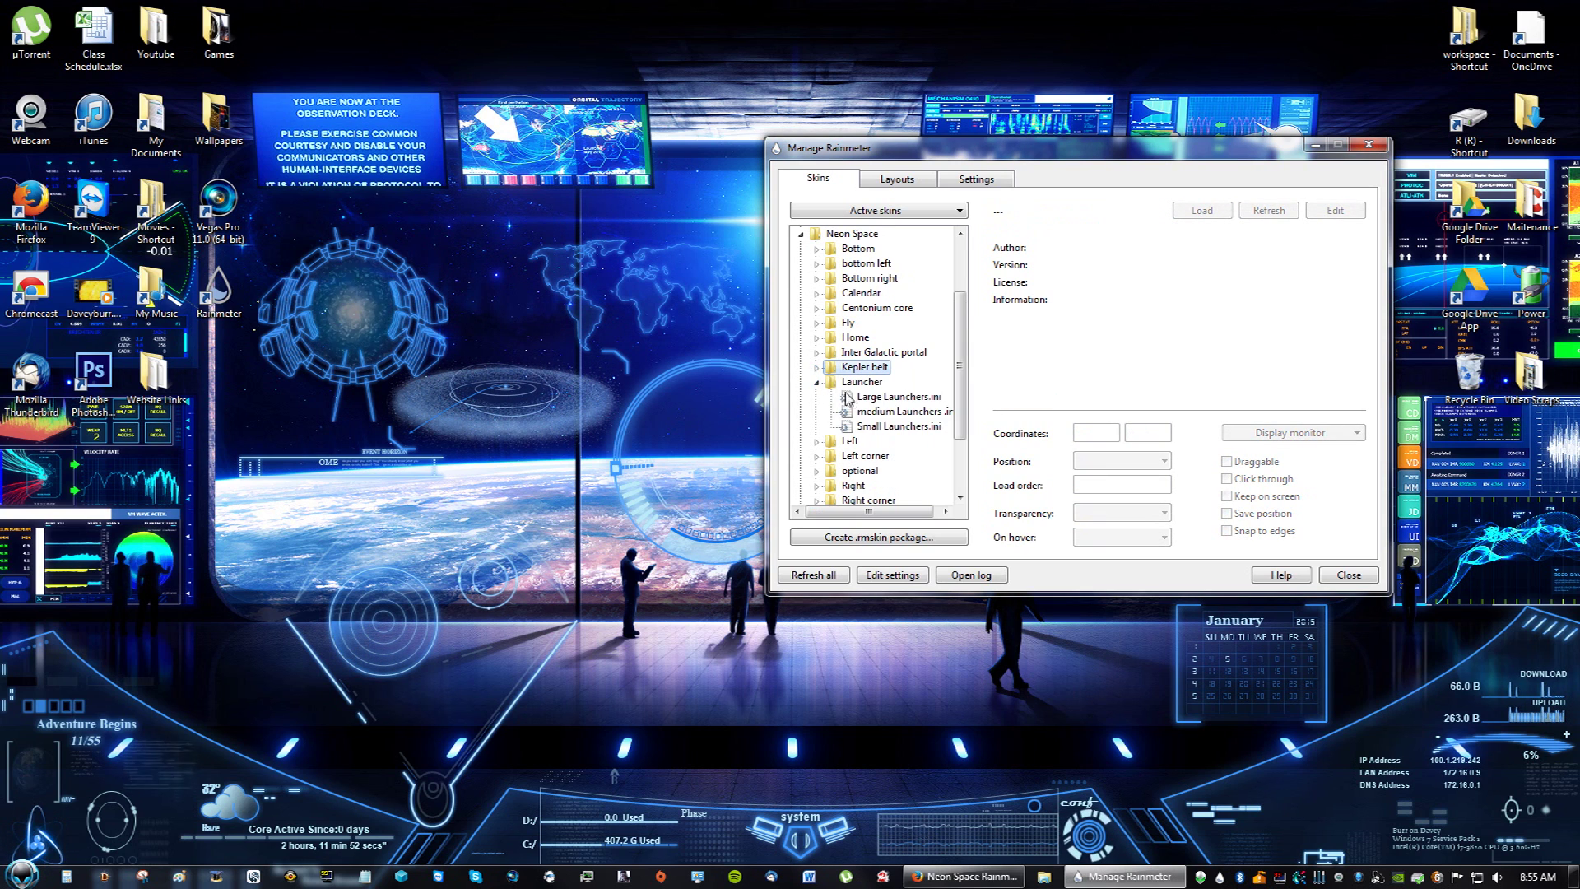
Step: Load the Large Launchers skin and drag the launcher bar to the top centre
{"action": "left_click", "coordinate": [897, 397]}
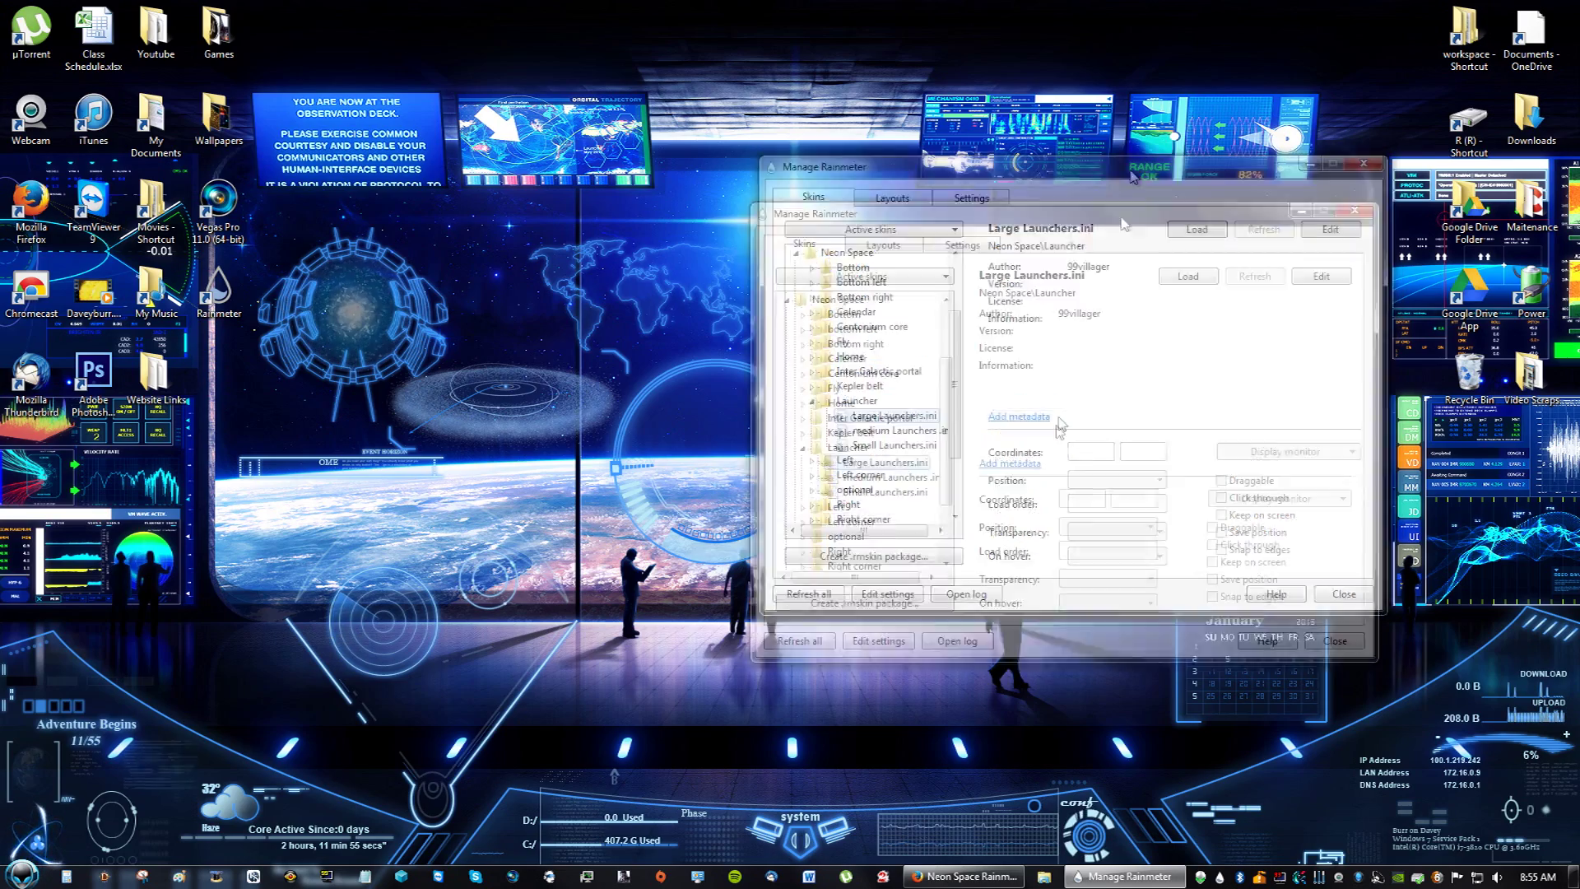
{"action": "left_click_drag", "start_coordinate": [1124, 224], "coordinate": [1044, 306]}
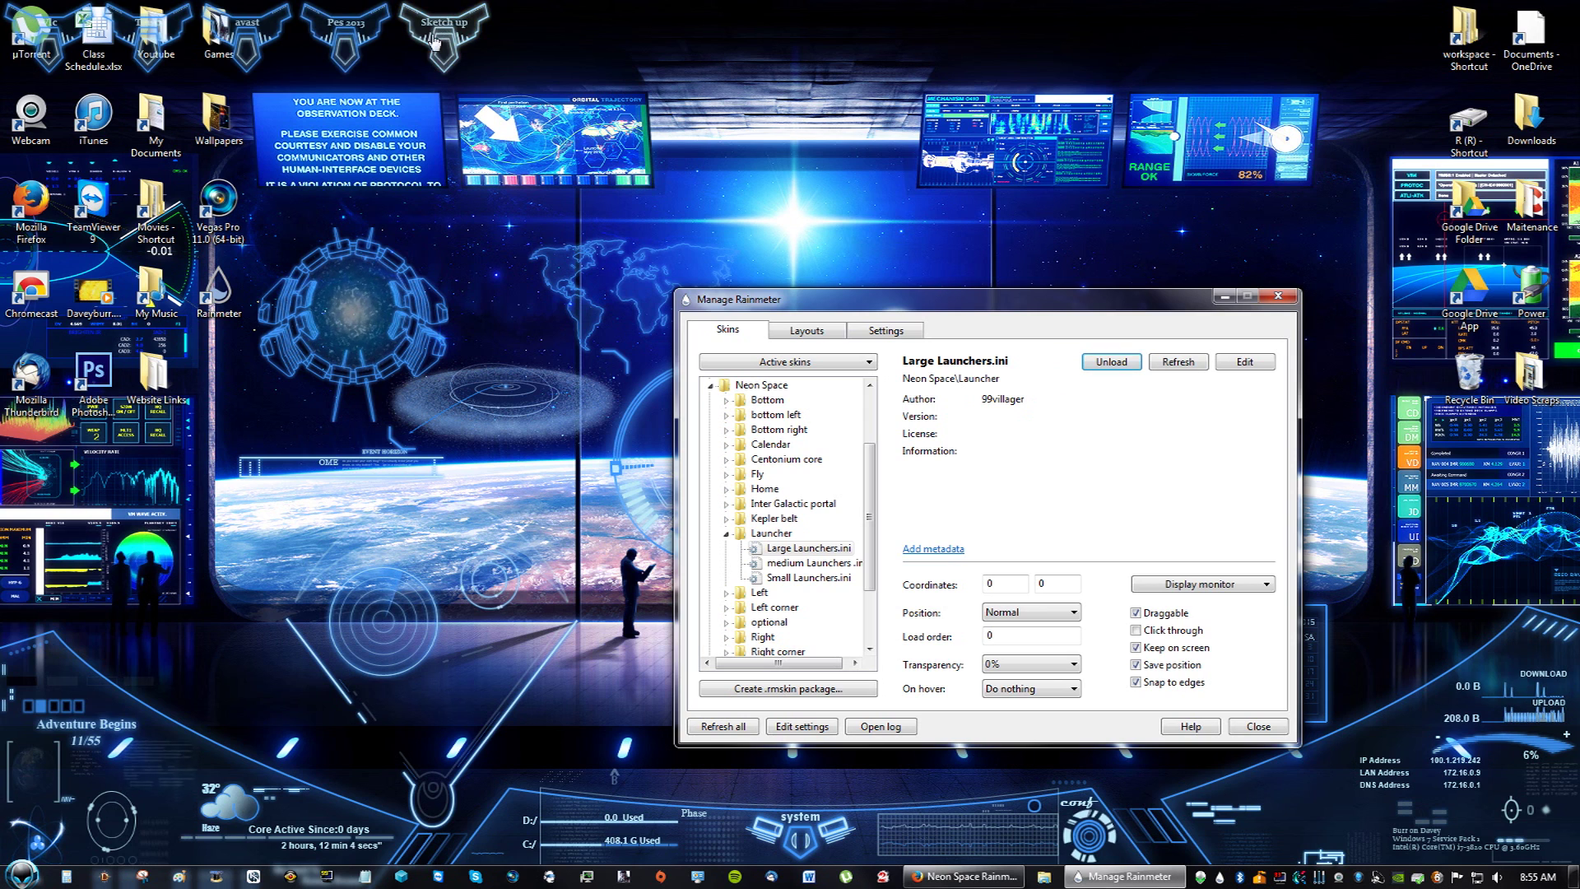
{"action": "mouse_move", "coordinate": [434, 39]}
{"action": "left_mouse_down"}
{"action": "mouse_move", "coordinate": [1095, 50]}
{"action": "mouse_move", "coordinate": [989, 50]}
{"action": "left_mouse_up"}
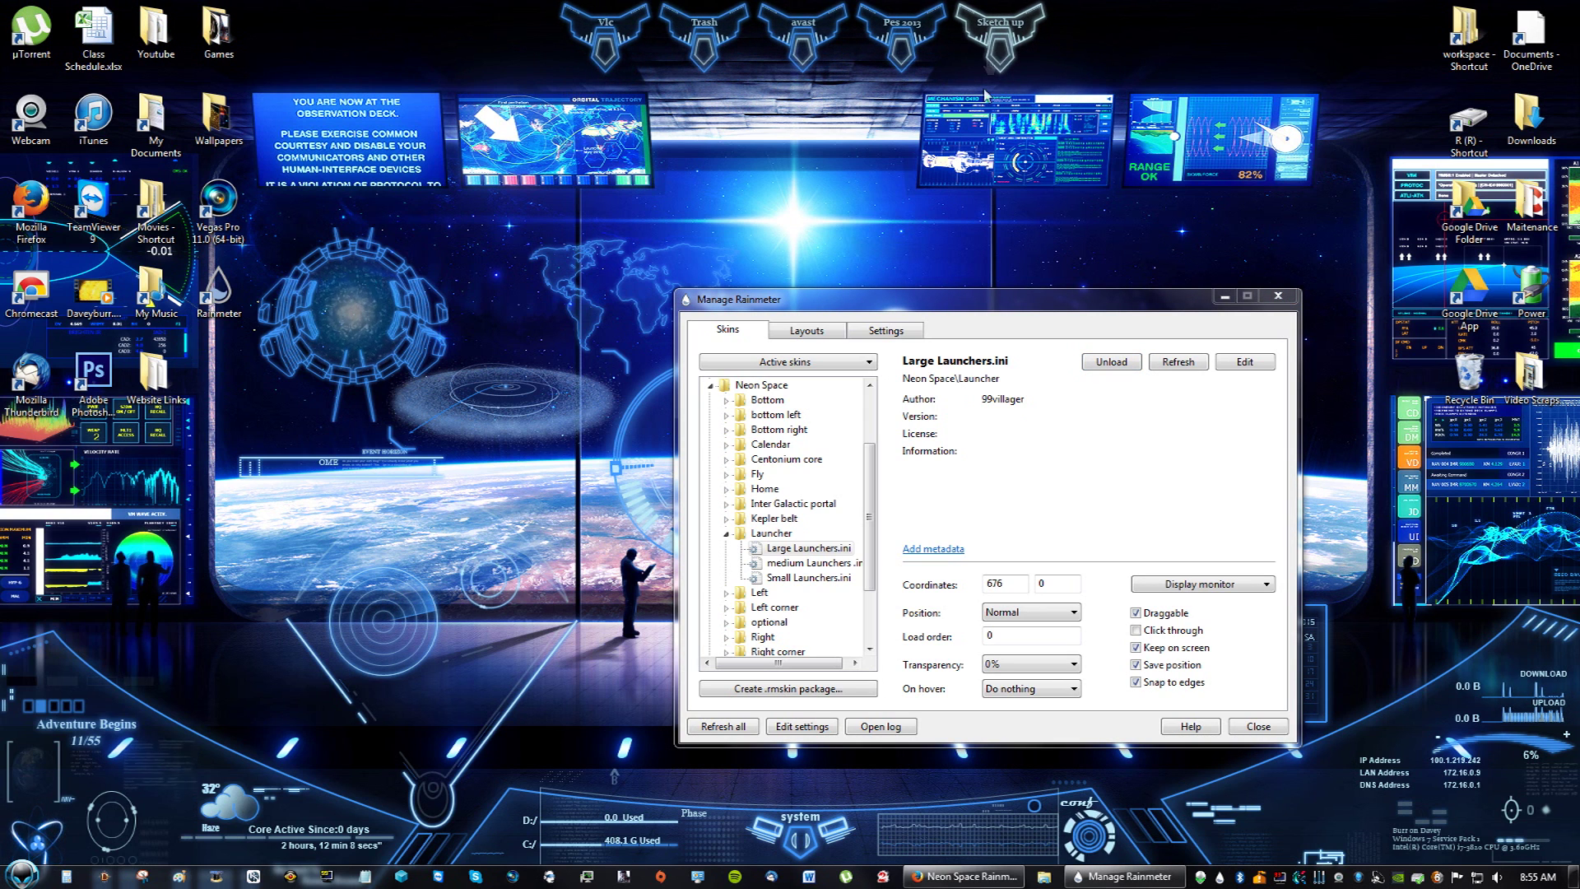
Step: Load Large top left.ini from the Left folder and shift the CPU/RAM/battery panel right
{"action": "left_click", "coordinate": [727, 533]}
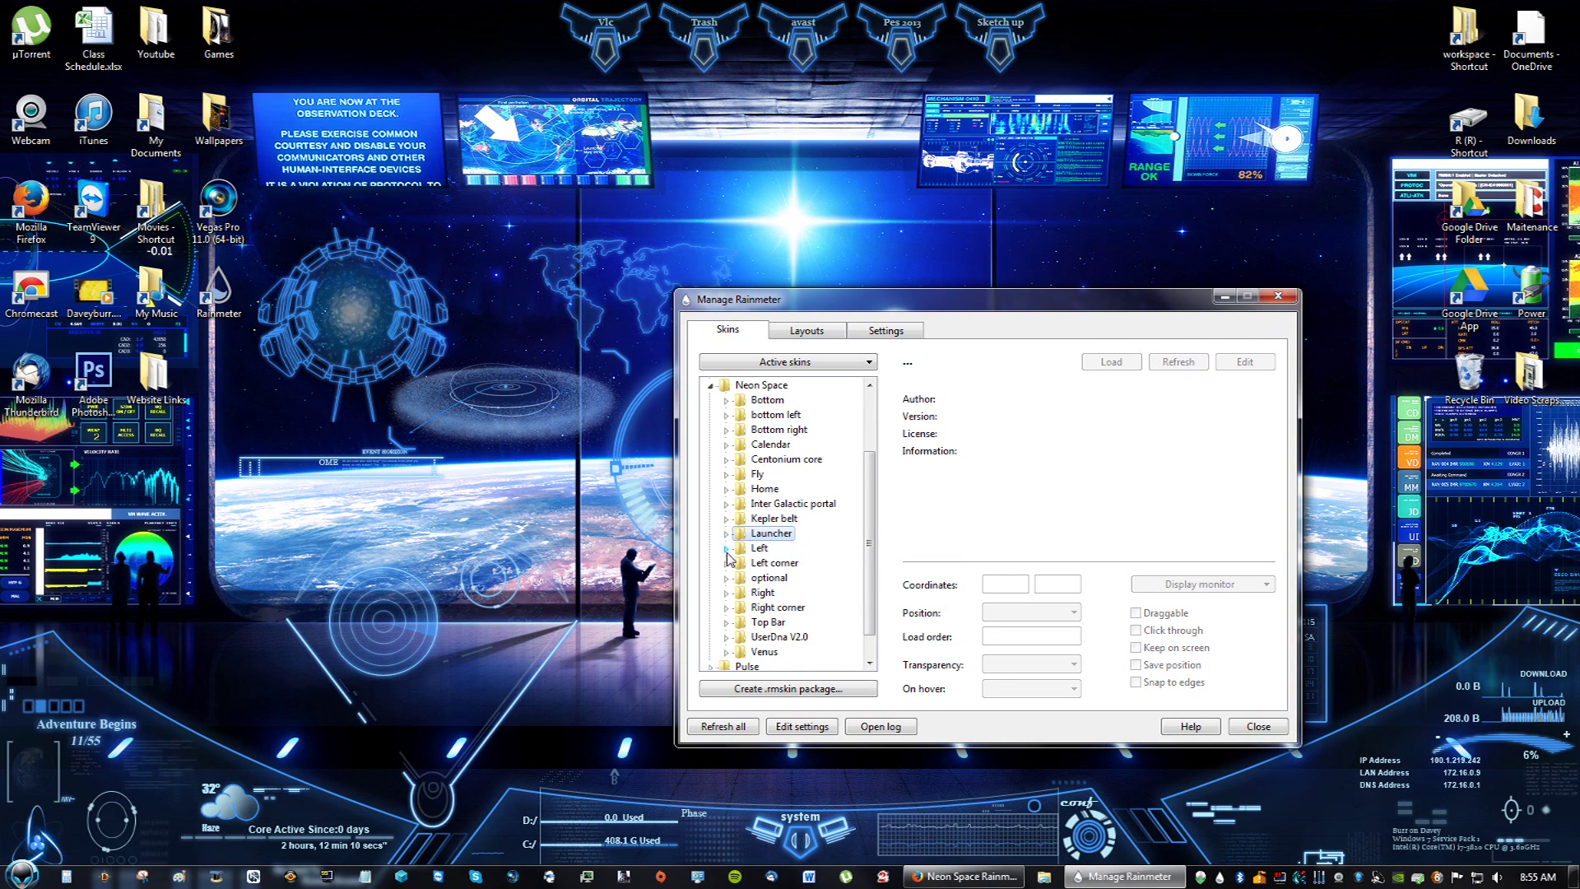
{"action": "left_click", "coordinate": [727, 549]}
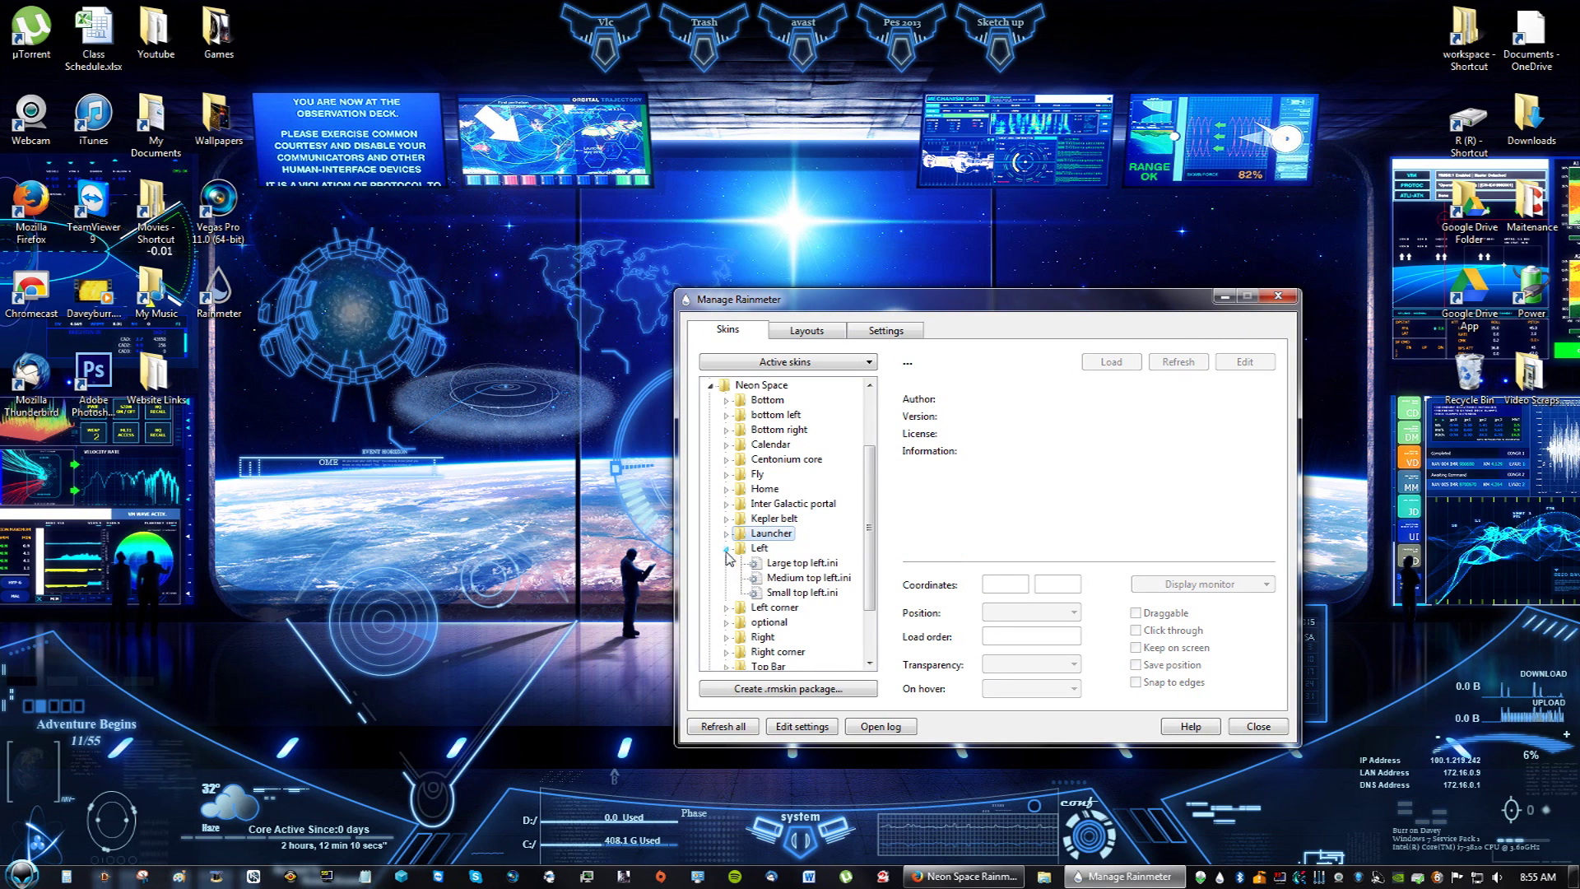
{"action": "double_click", "coordinate": [790, 563]}
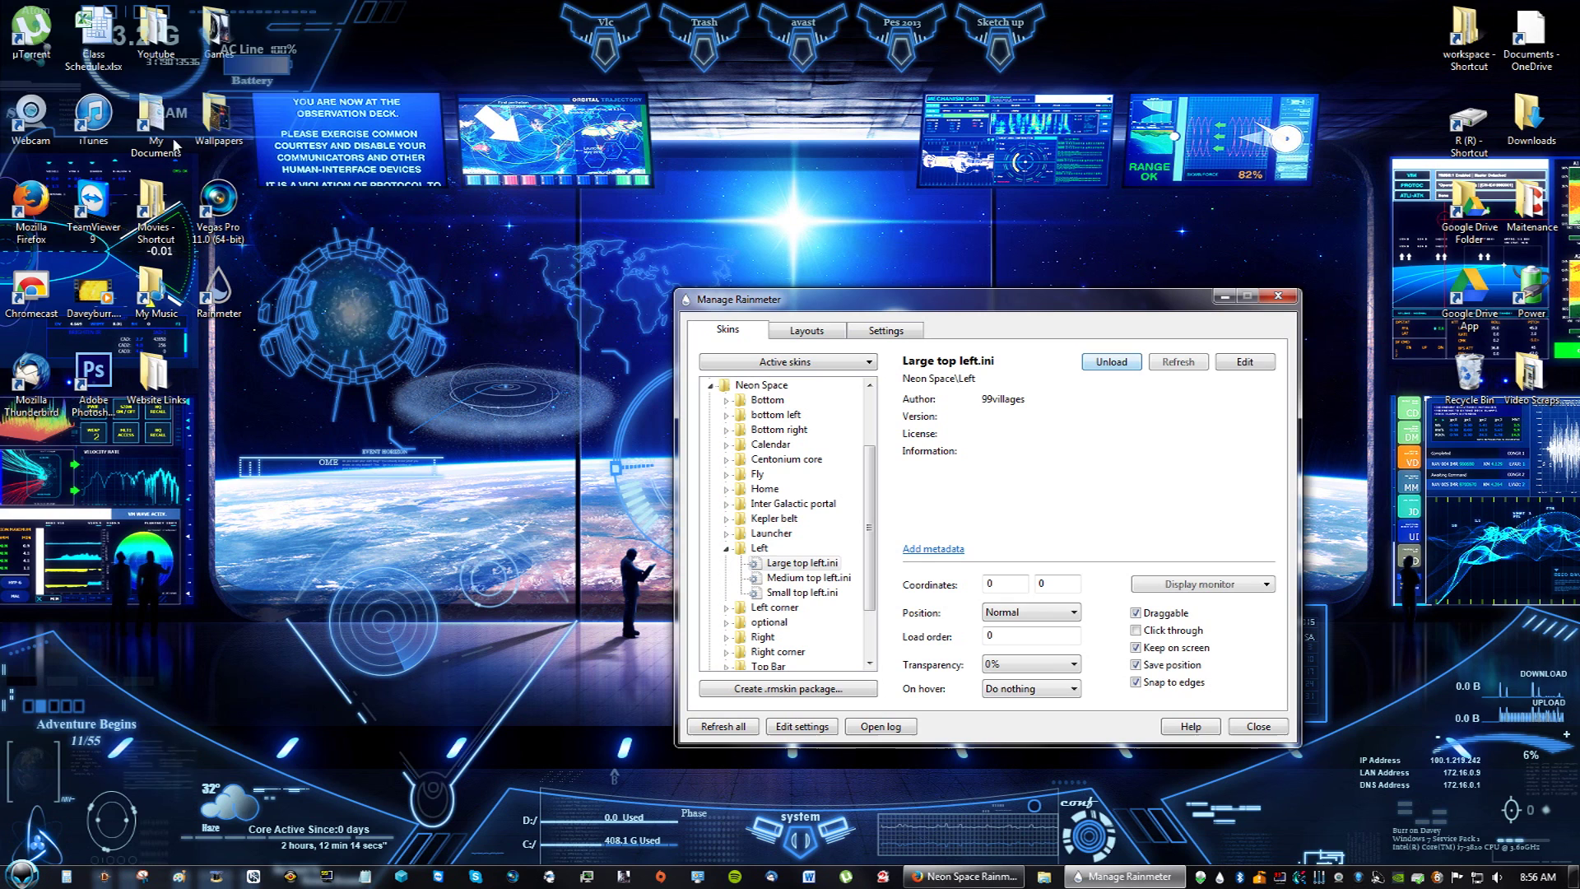
{"action": "left_click_drag", "start_coordinate": [175, 146], "coordinate": [514, 139]}
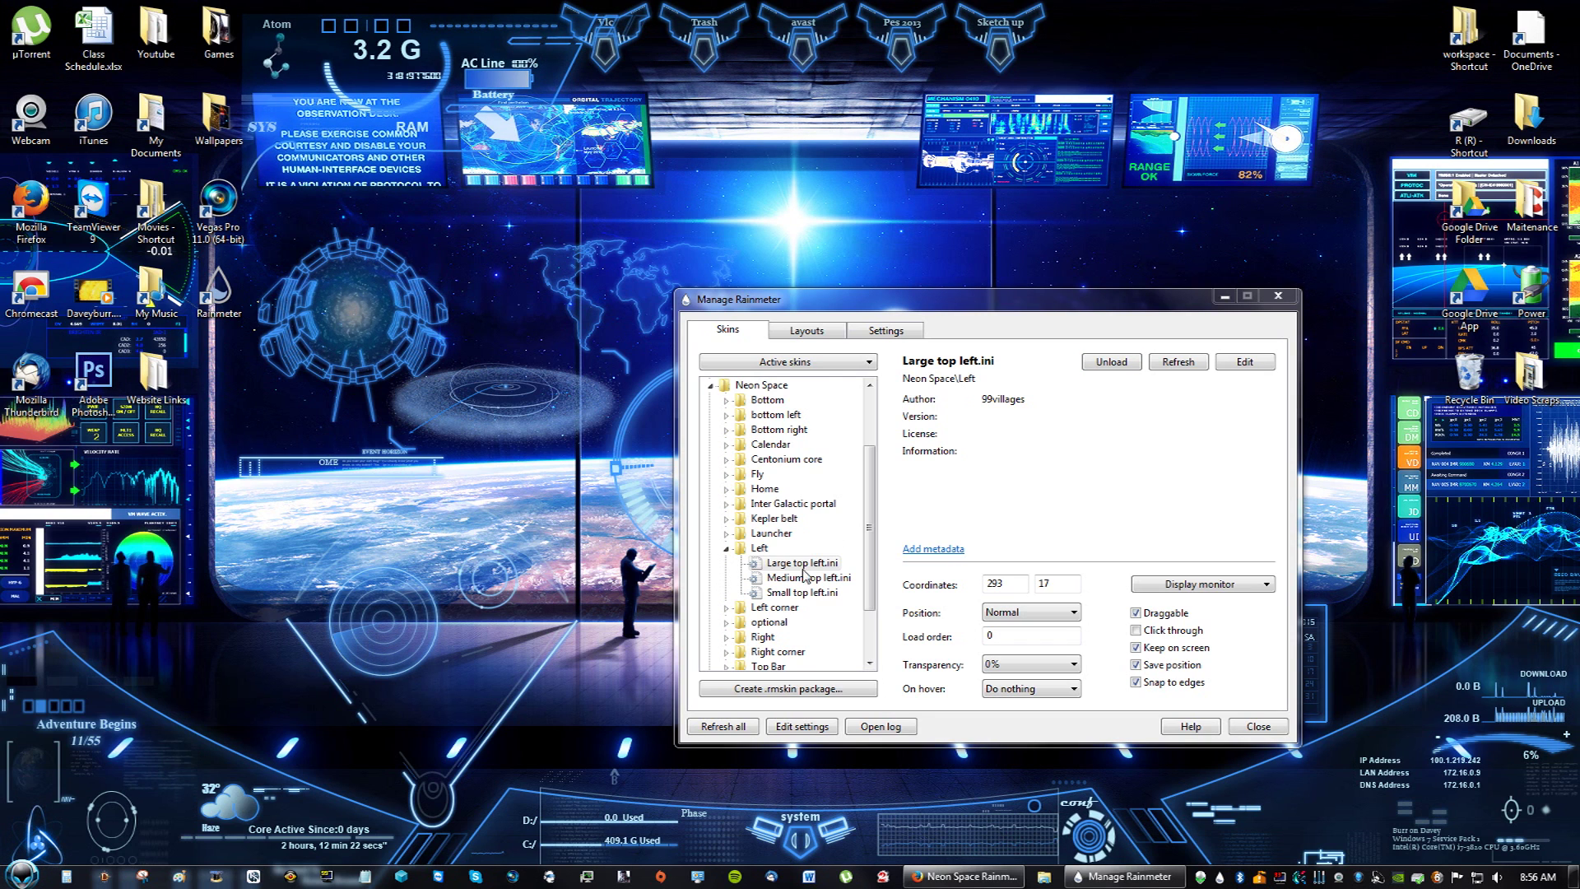
{"action": "left_click", "coordinate": [726, 548]}
{"action": "left_click", "coordinate": [726, 563]}
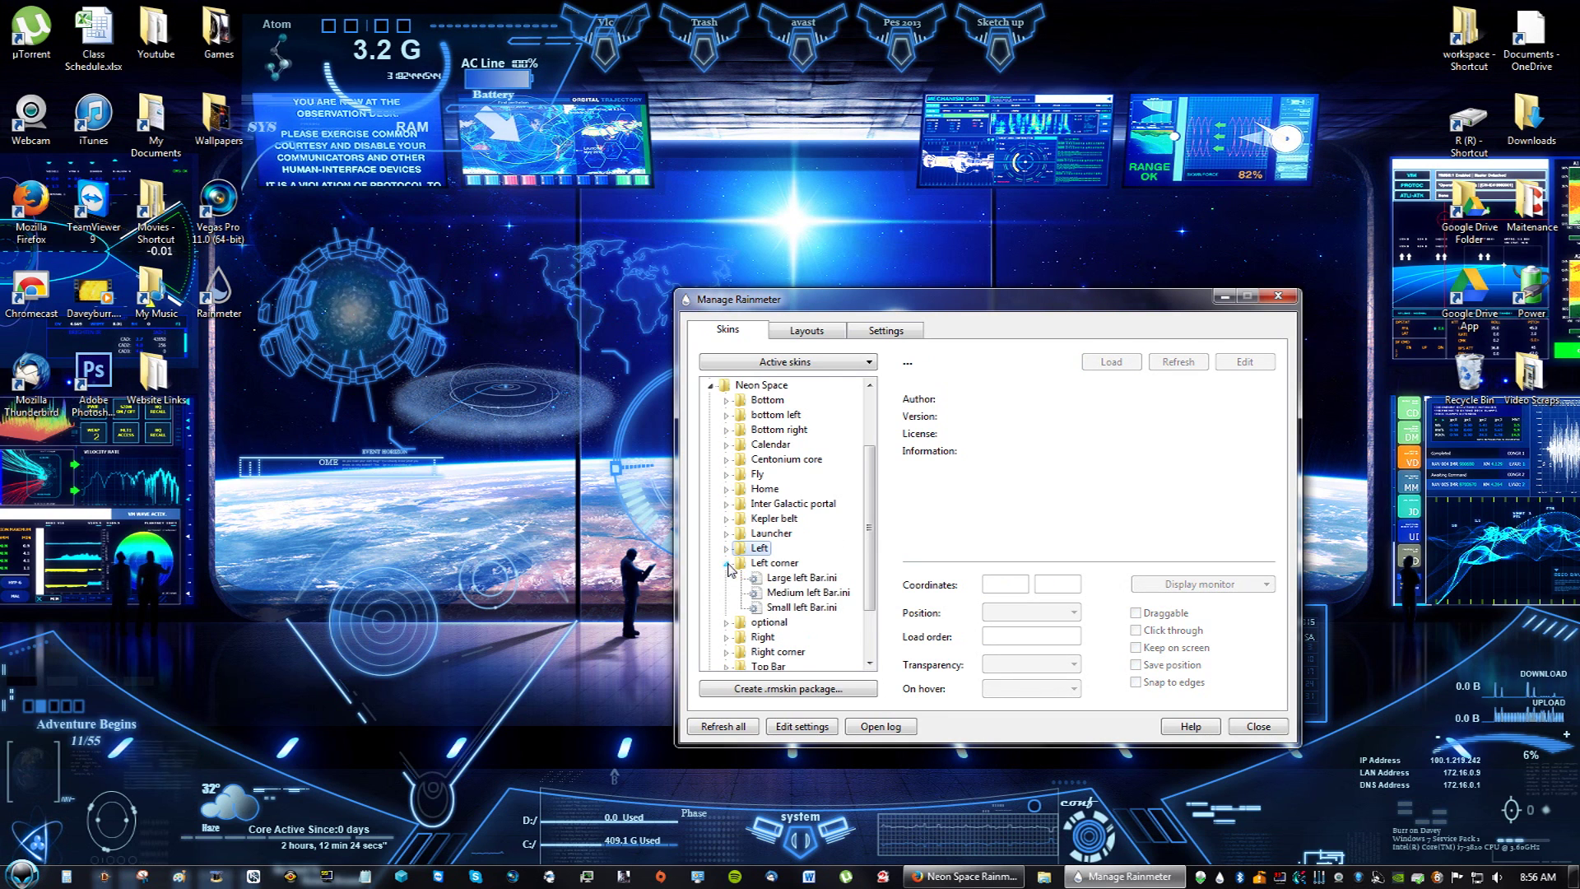
Step: Load Large left Bar.ini from Left corner as a launcher strip on the left edge, closing My Documents
{"action": "left_click", "coordinate": [800, 577]}
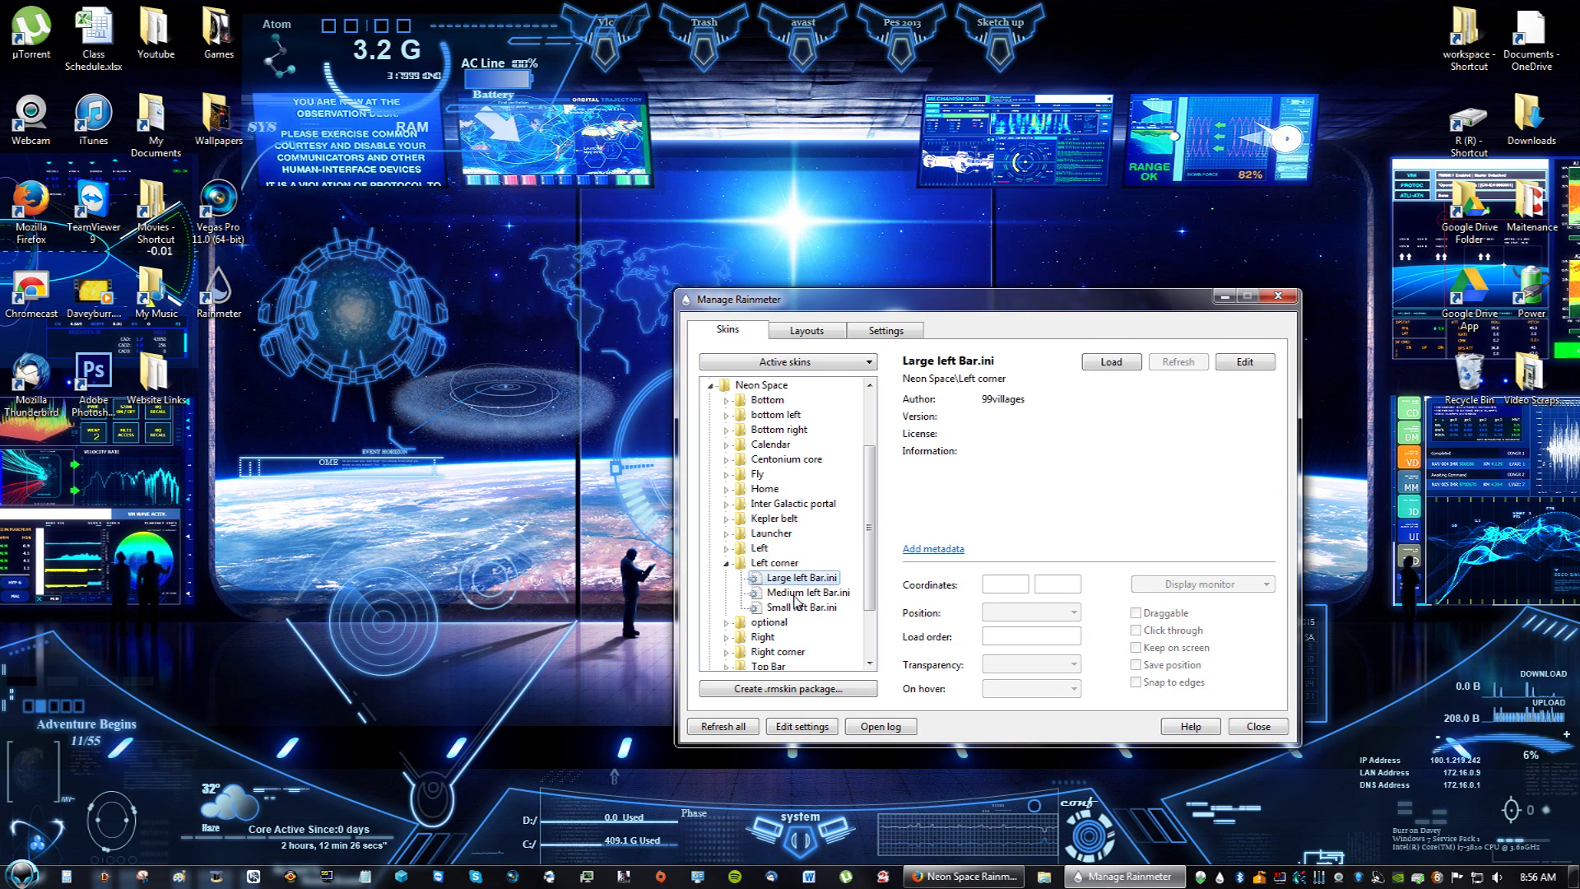
{"action": "left_click", "coordinate": [1111, 362]}
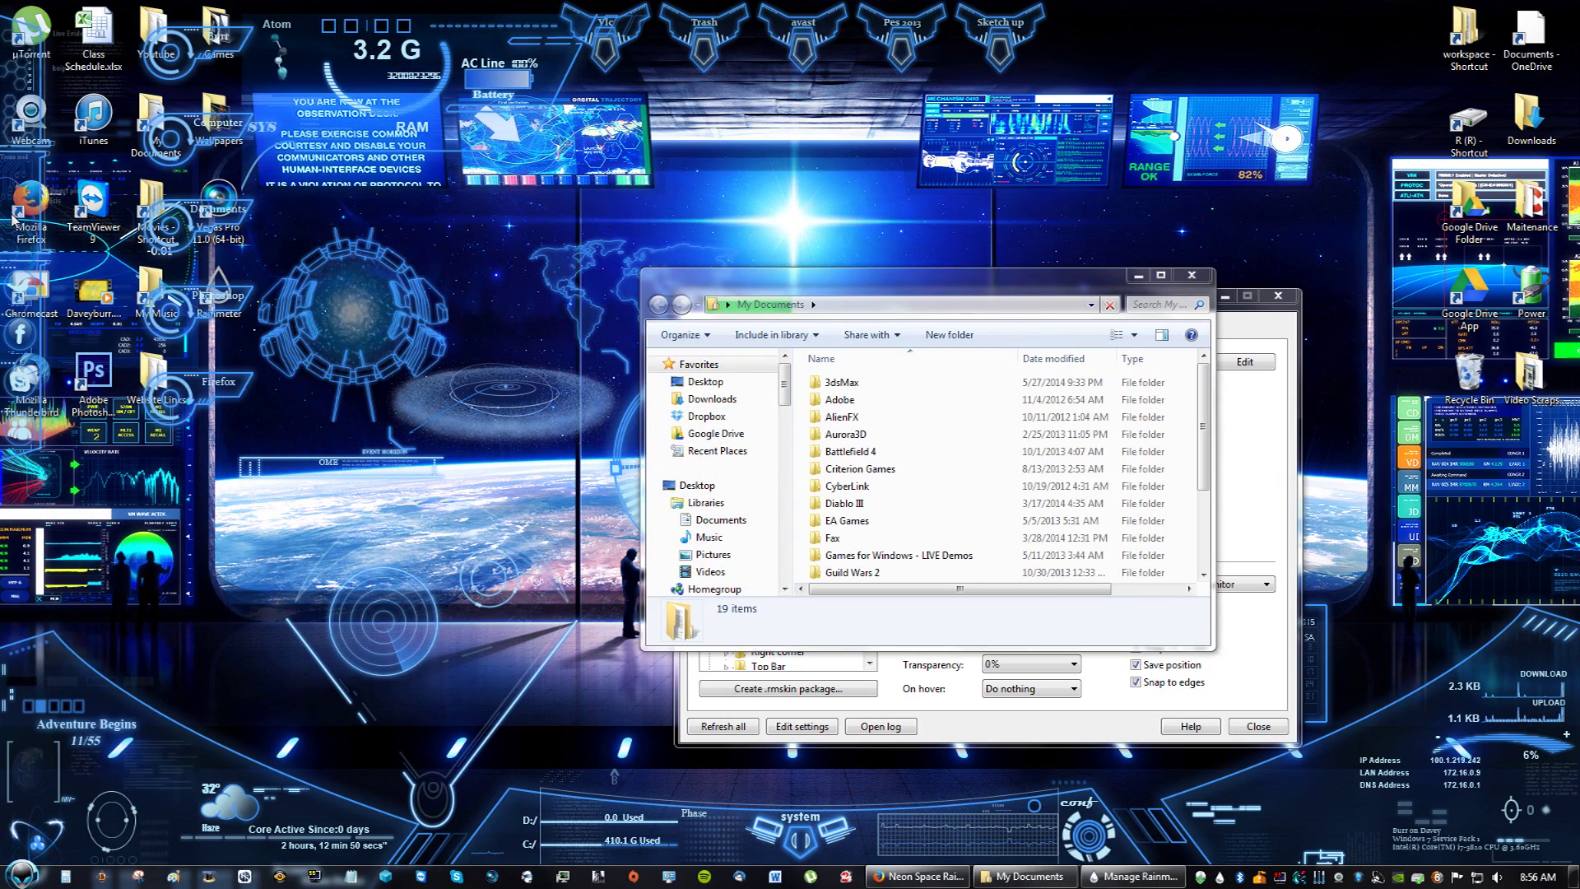
{"action": "left_click", "coordinate": [1188, 275]}
{"action": "left_click", "coordinate": [1225, 295]}
{"action": "left_click", "coordinate": [1126, 875]}
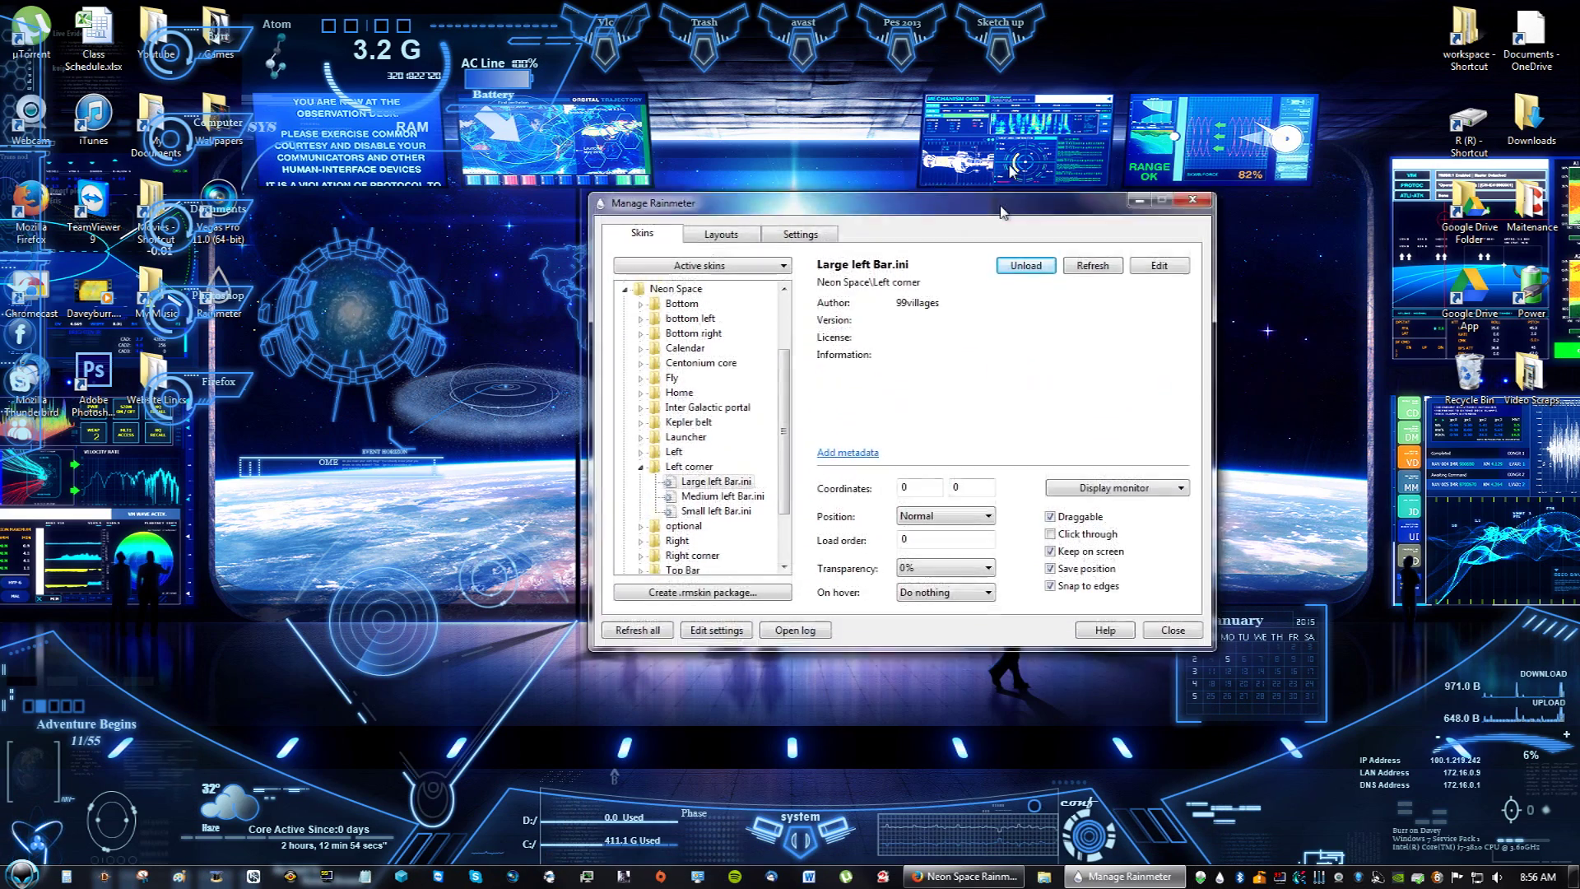
{"action": "left_click", "coordinate": [650, 427]}
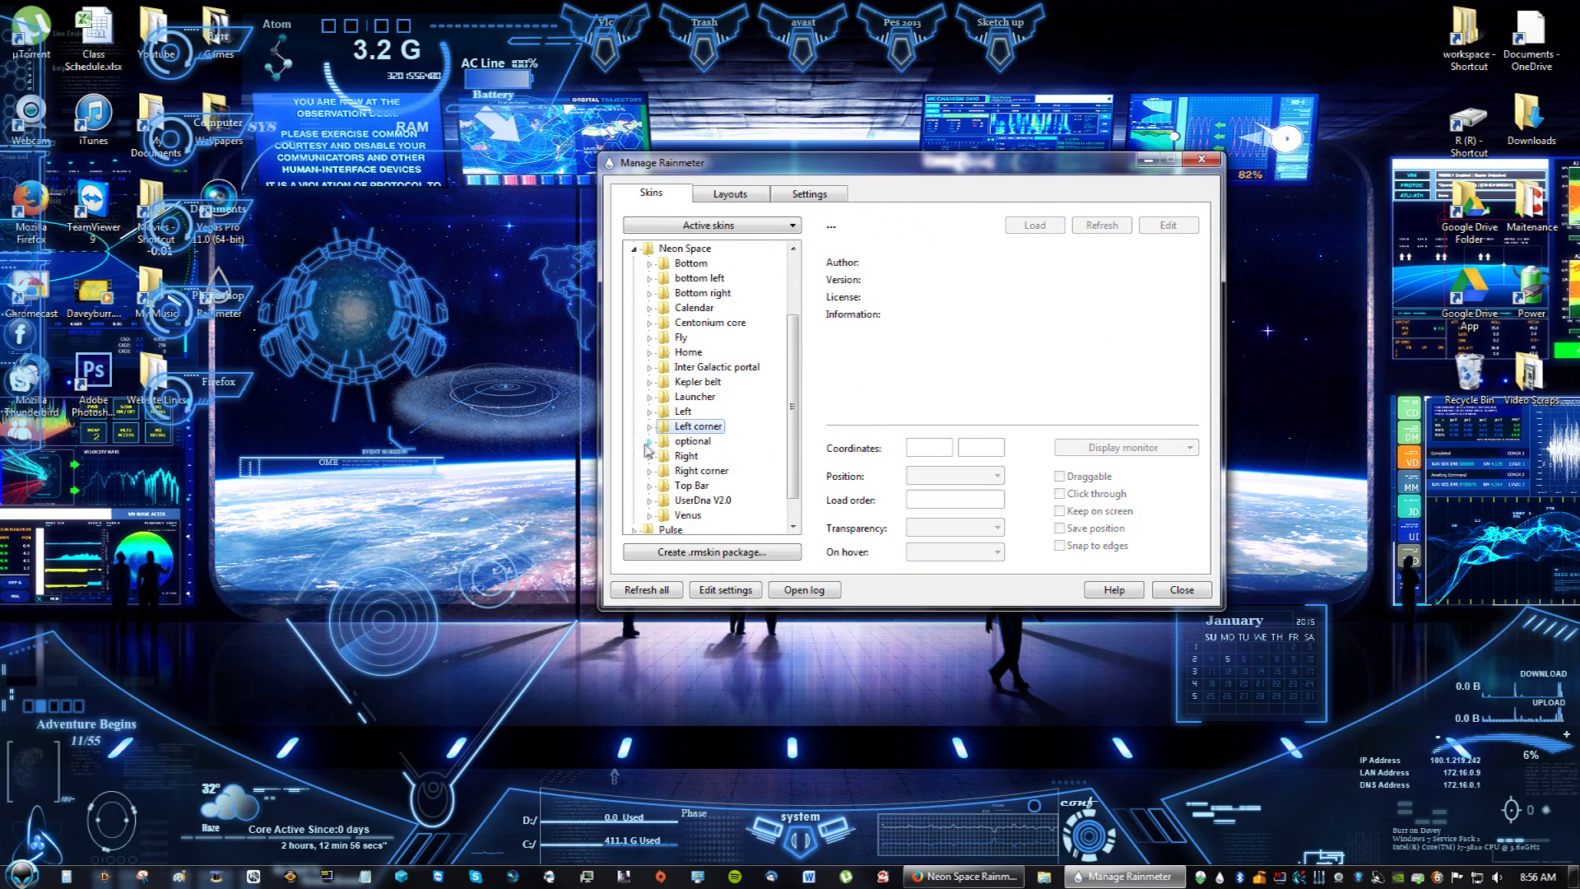
Step: Load Logo.ini from optional > 99villages LOGO
{"action": "left_click", "coordinate": [649, 442]}
{"action": "left_click", "coordinate": [700, 458]}
{"action": "left_click", "coordinate": [665, 456]}
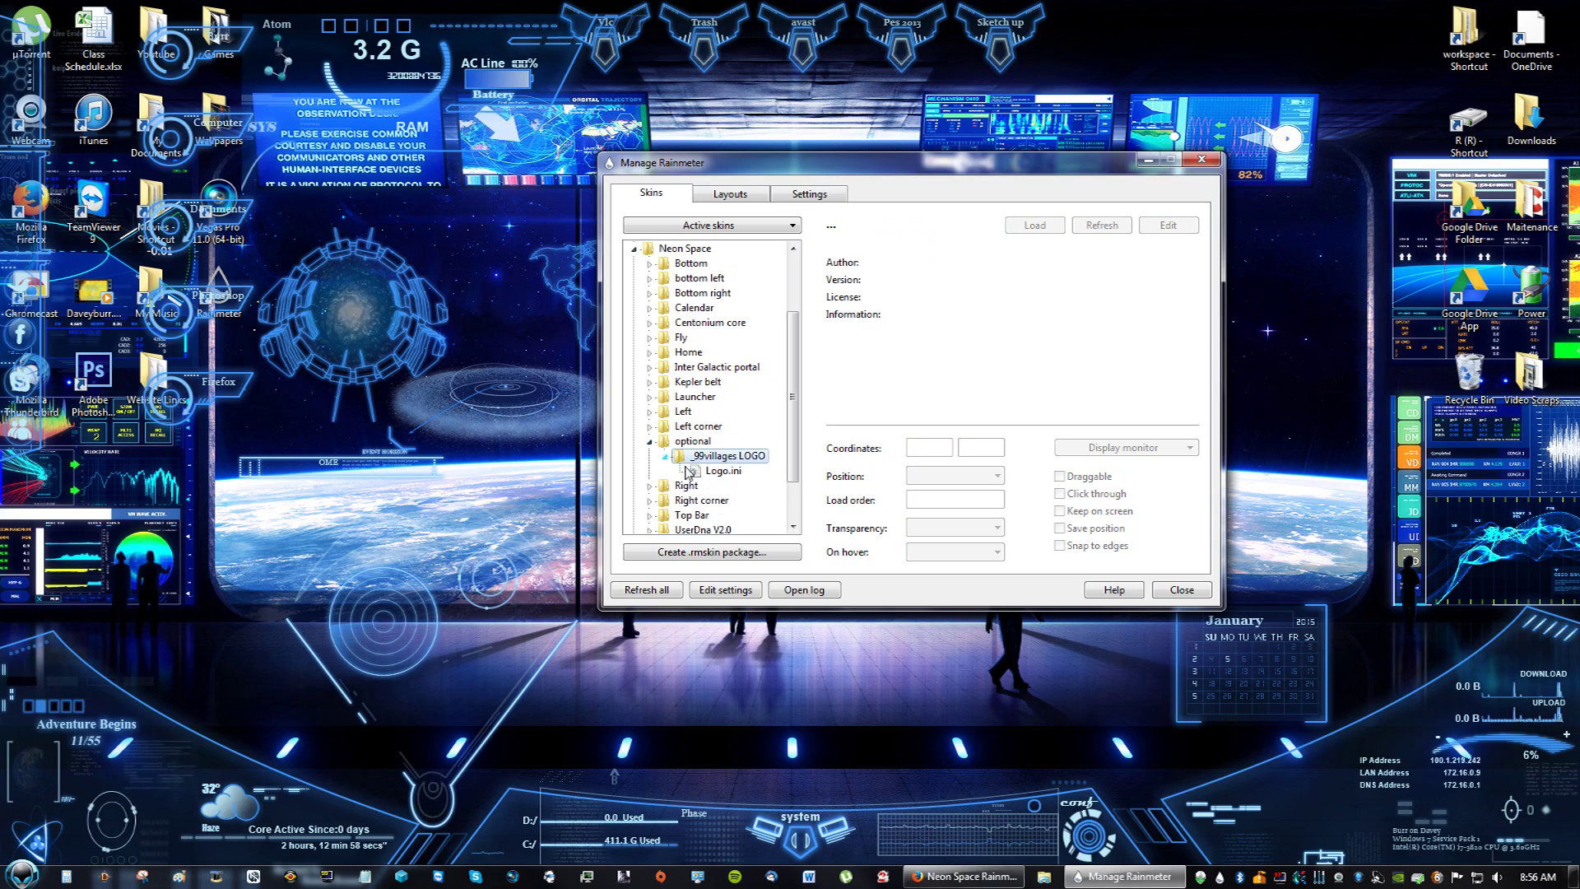
{"action": "left_click", "coordinate": [724, 471]}
{"action": "left_click", "coordinate": [1036, 226]}
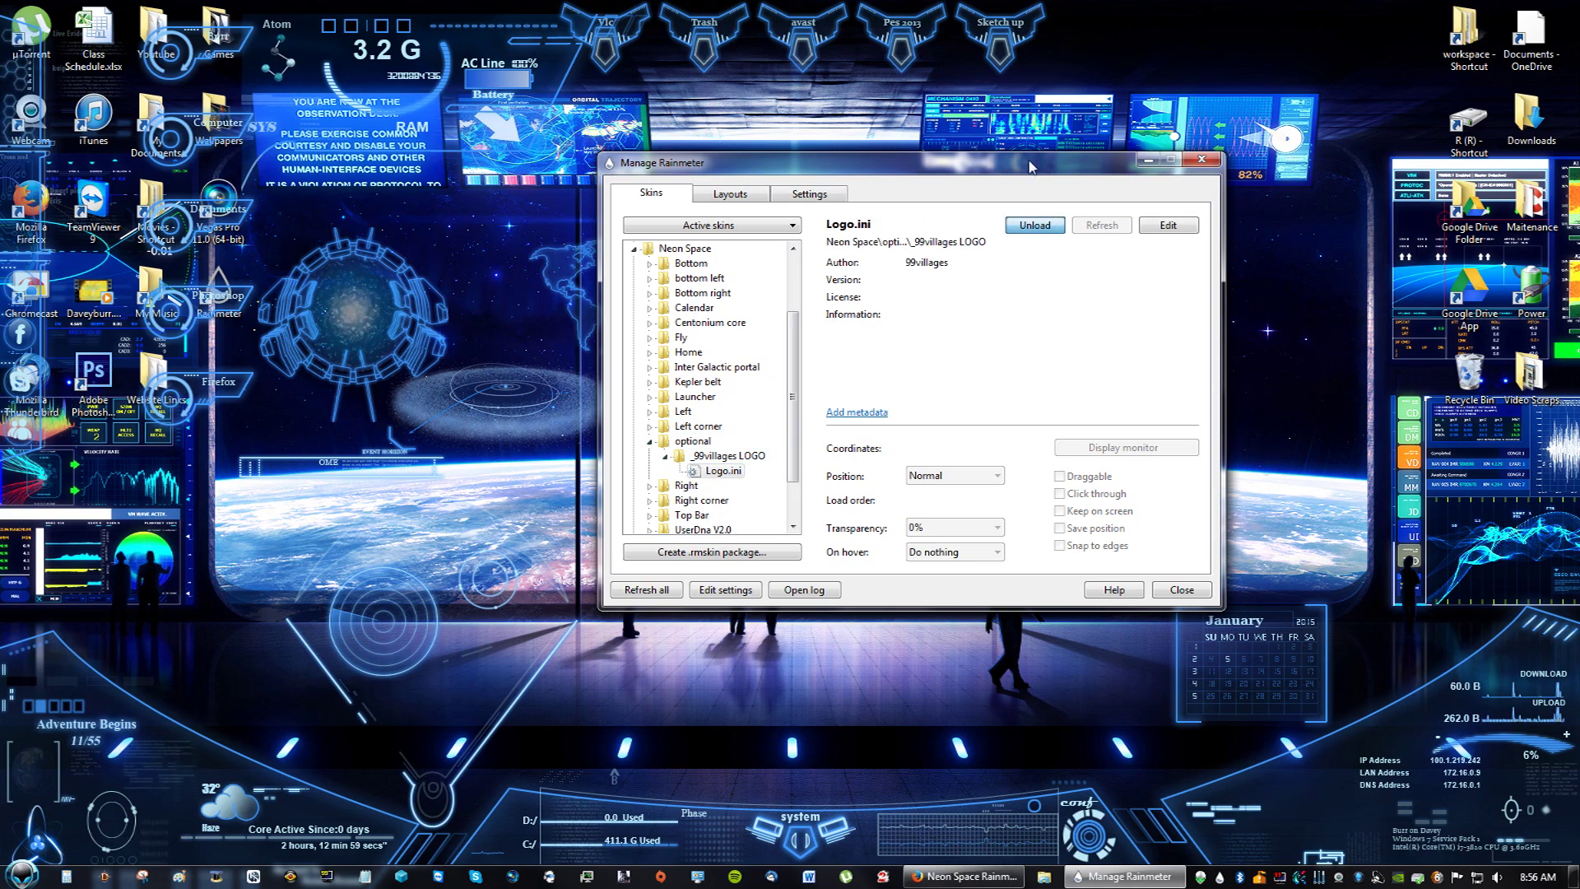
{"action": "left_click_drag", "start_coordinate": [1029, 166], "coordinate": [980, 235]}
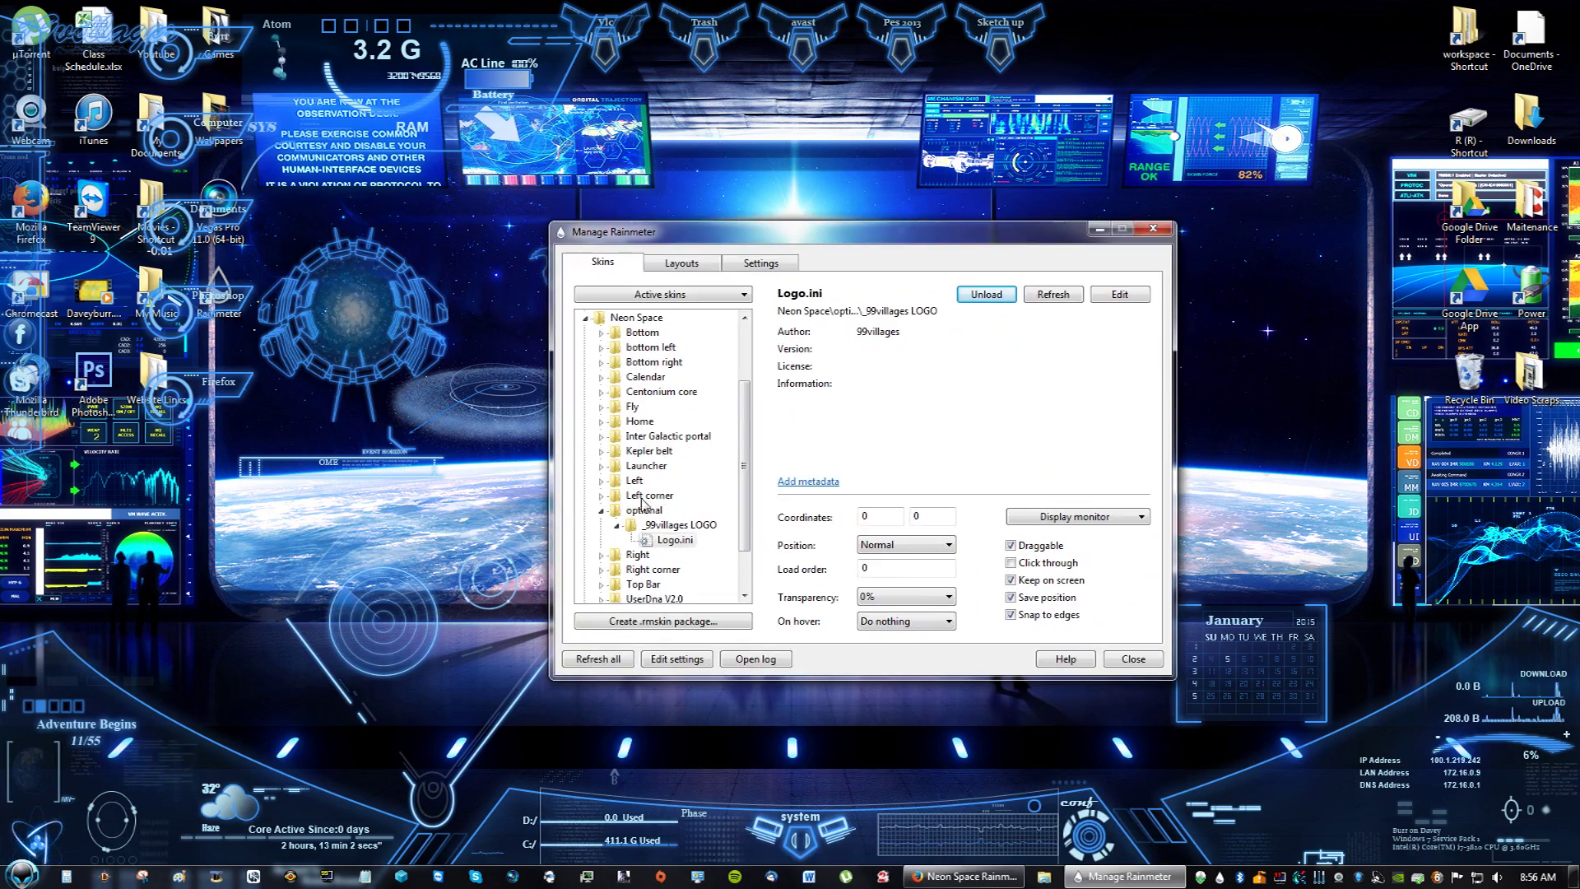
Step: Load Large top right.ini from the Right folder and drag the CPU panel to the top-right corner
{"action": "left_click", "coordinate": [602, 511]}
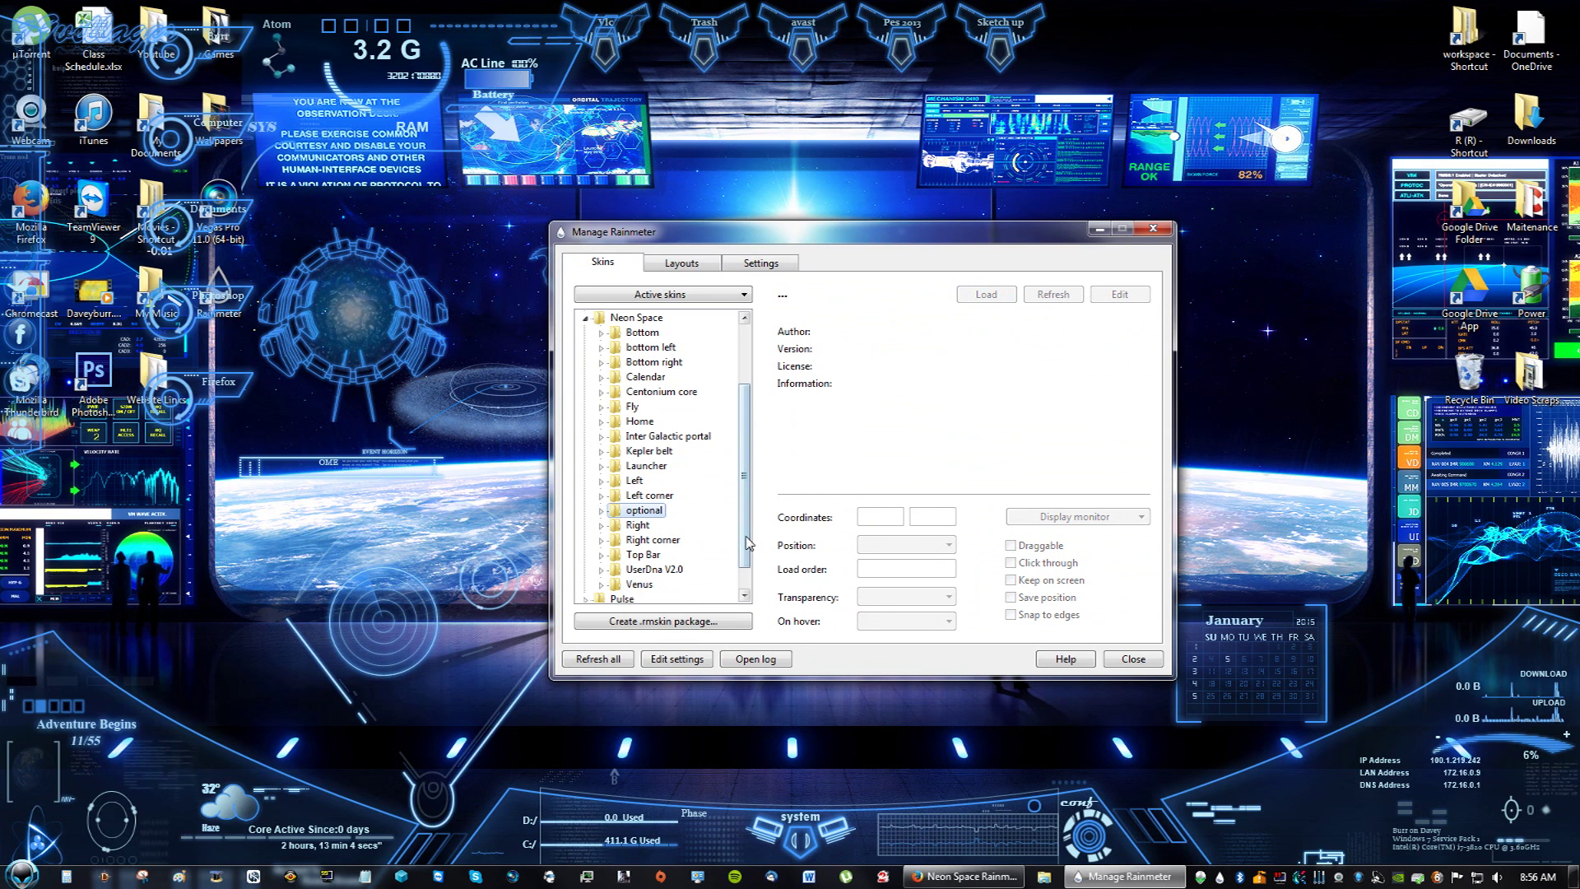
{"action": "double_click", "coordinate": [638, 525]}
{"action": "left_click", "coordinate": [680, 510]}
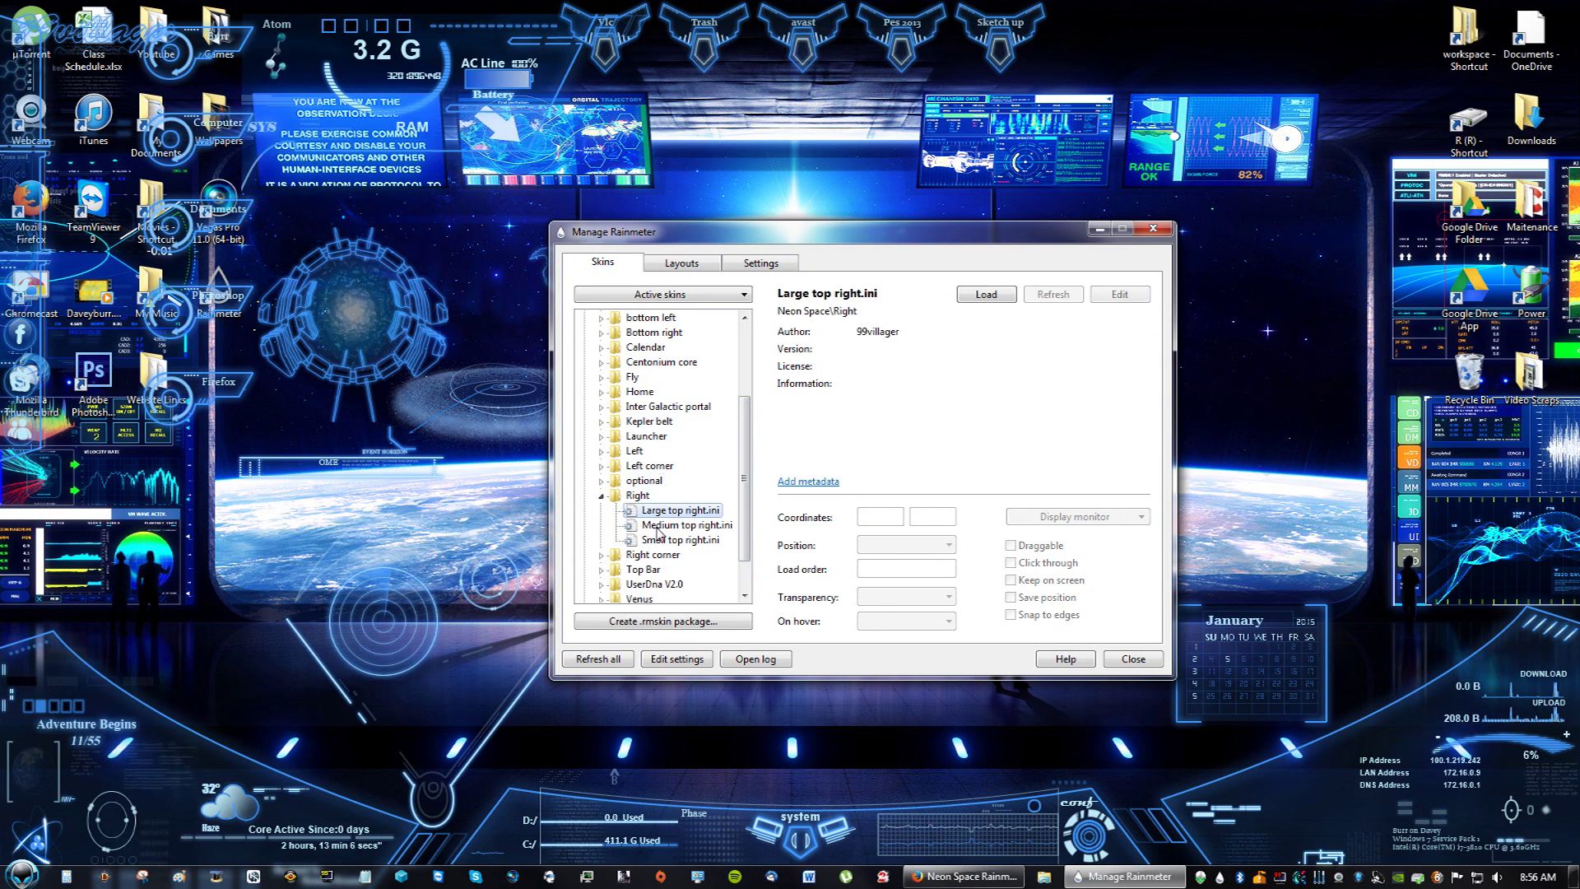
{"action": "left_click", "coordinate": [986, 294]}
{"action": "left_click_drag", "start_coordinate": [980, 240], "coordinate": [975, 335]}
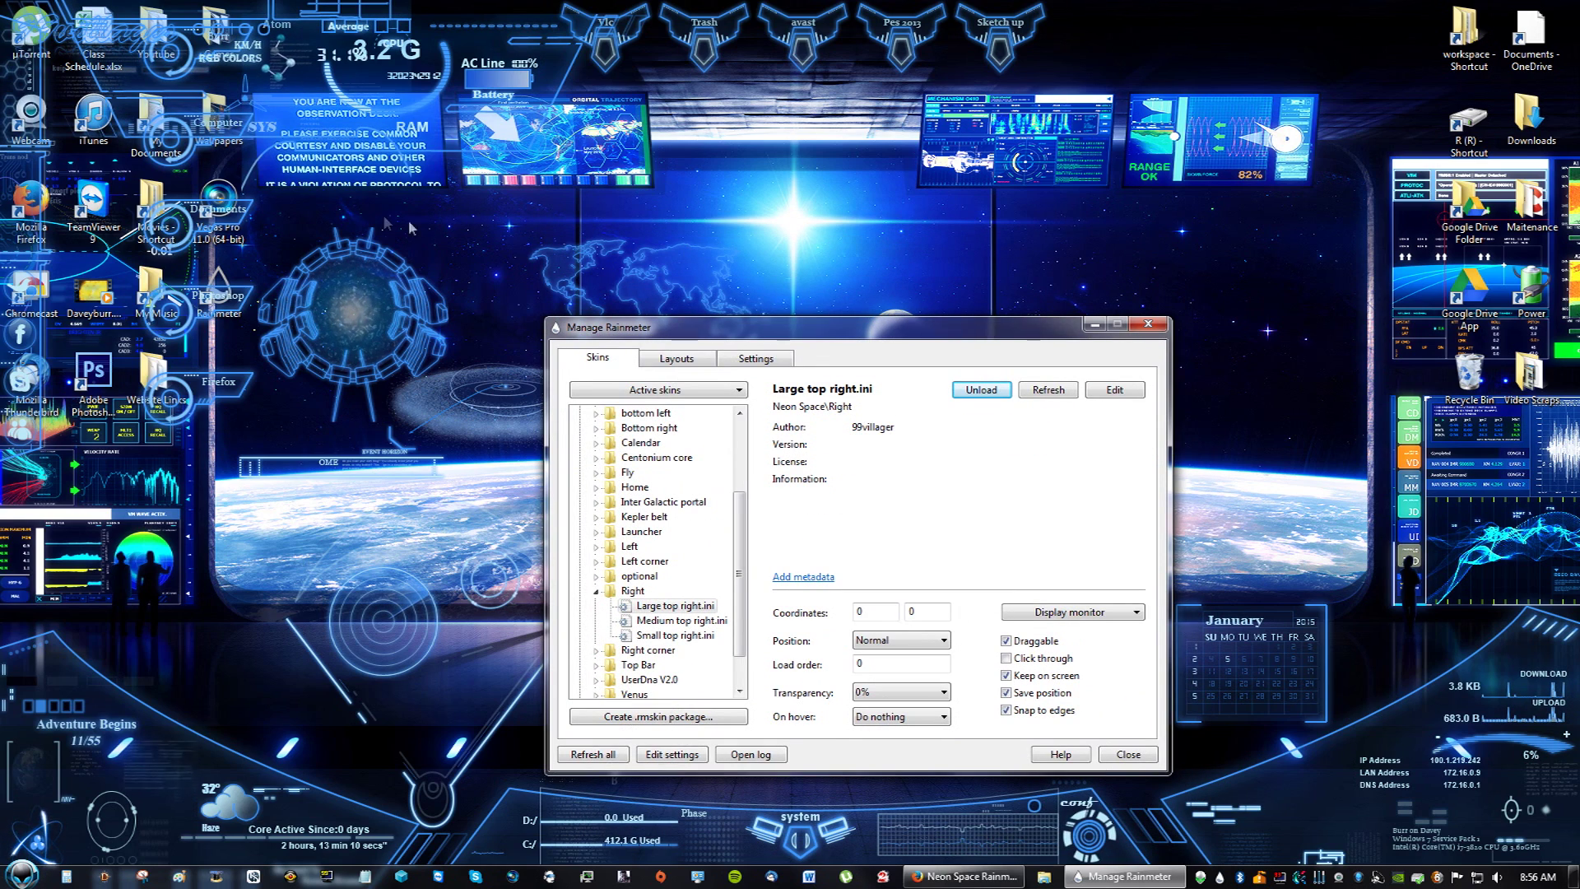
{"action": "left_click_drag", "start_coordinate": [241, 137], "coordinate": [1261, 148]}
{"action": "left_click_drag", "start_coordinate": [984, 328], "coordinate": [988, 249]}
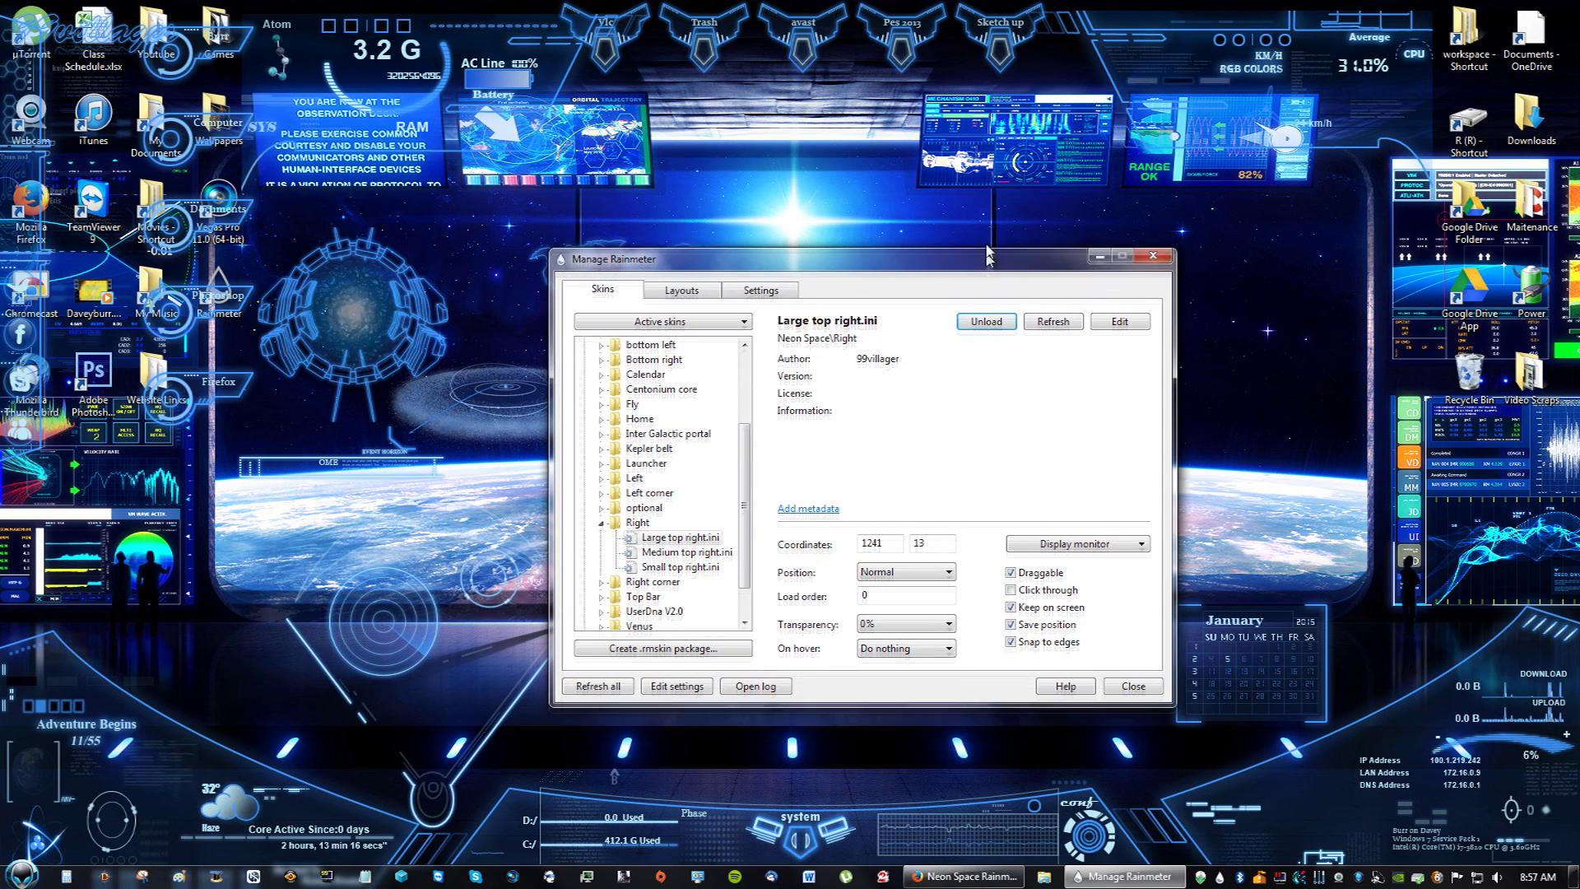